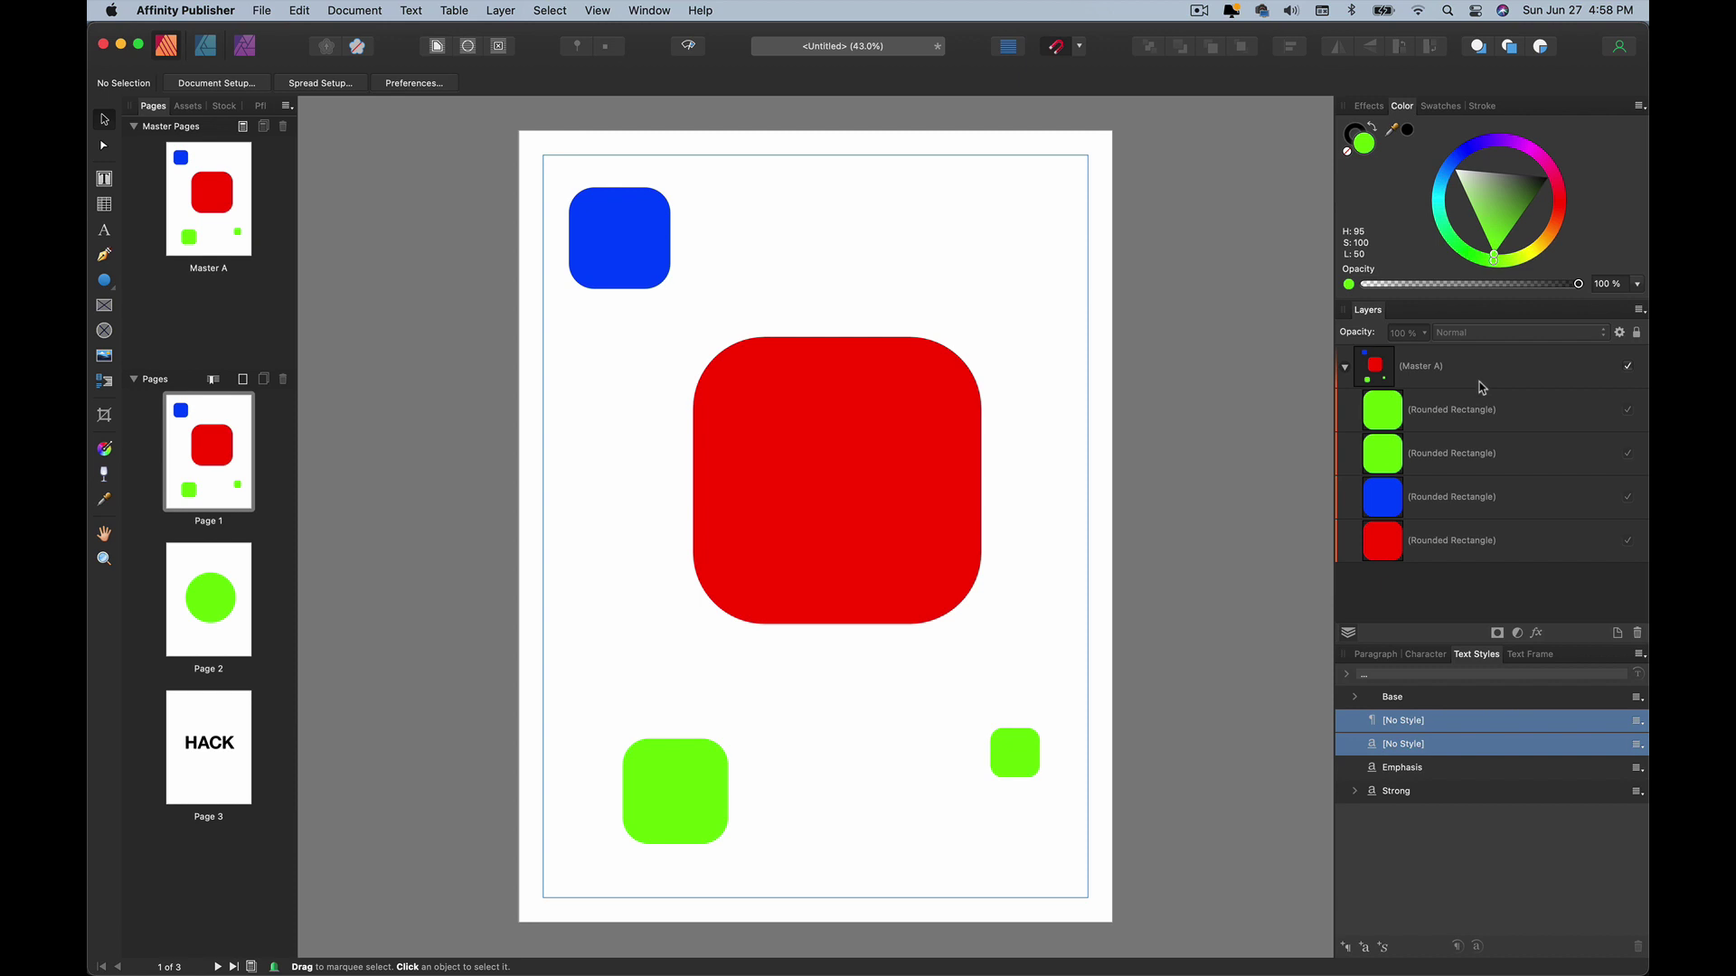
Select the rounded rectangles inside the Master A layer on page 1 one by one to check their editability.
left_click(1473, 421)
left_click(1473, 463)
left_click(1505, 511)
left_click(1496, 544)
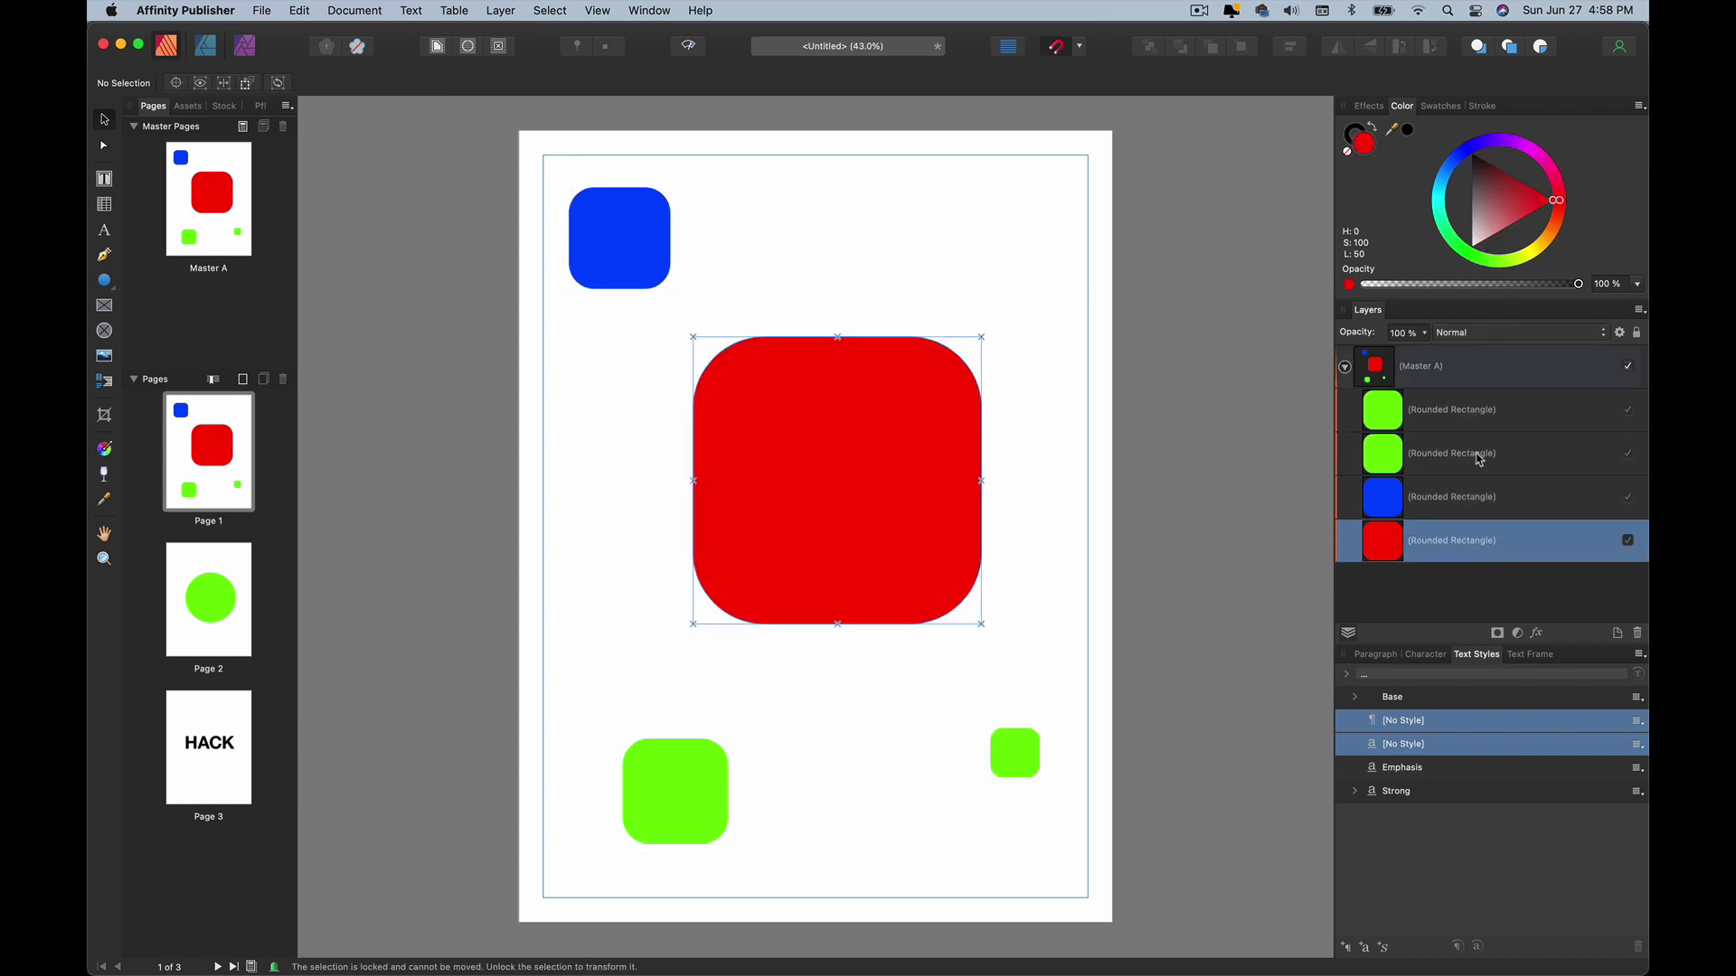
left_click(1427, 429)
left_click(1356, 527)
left_click(993, 512)
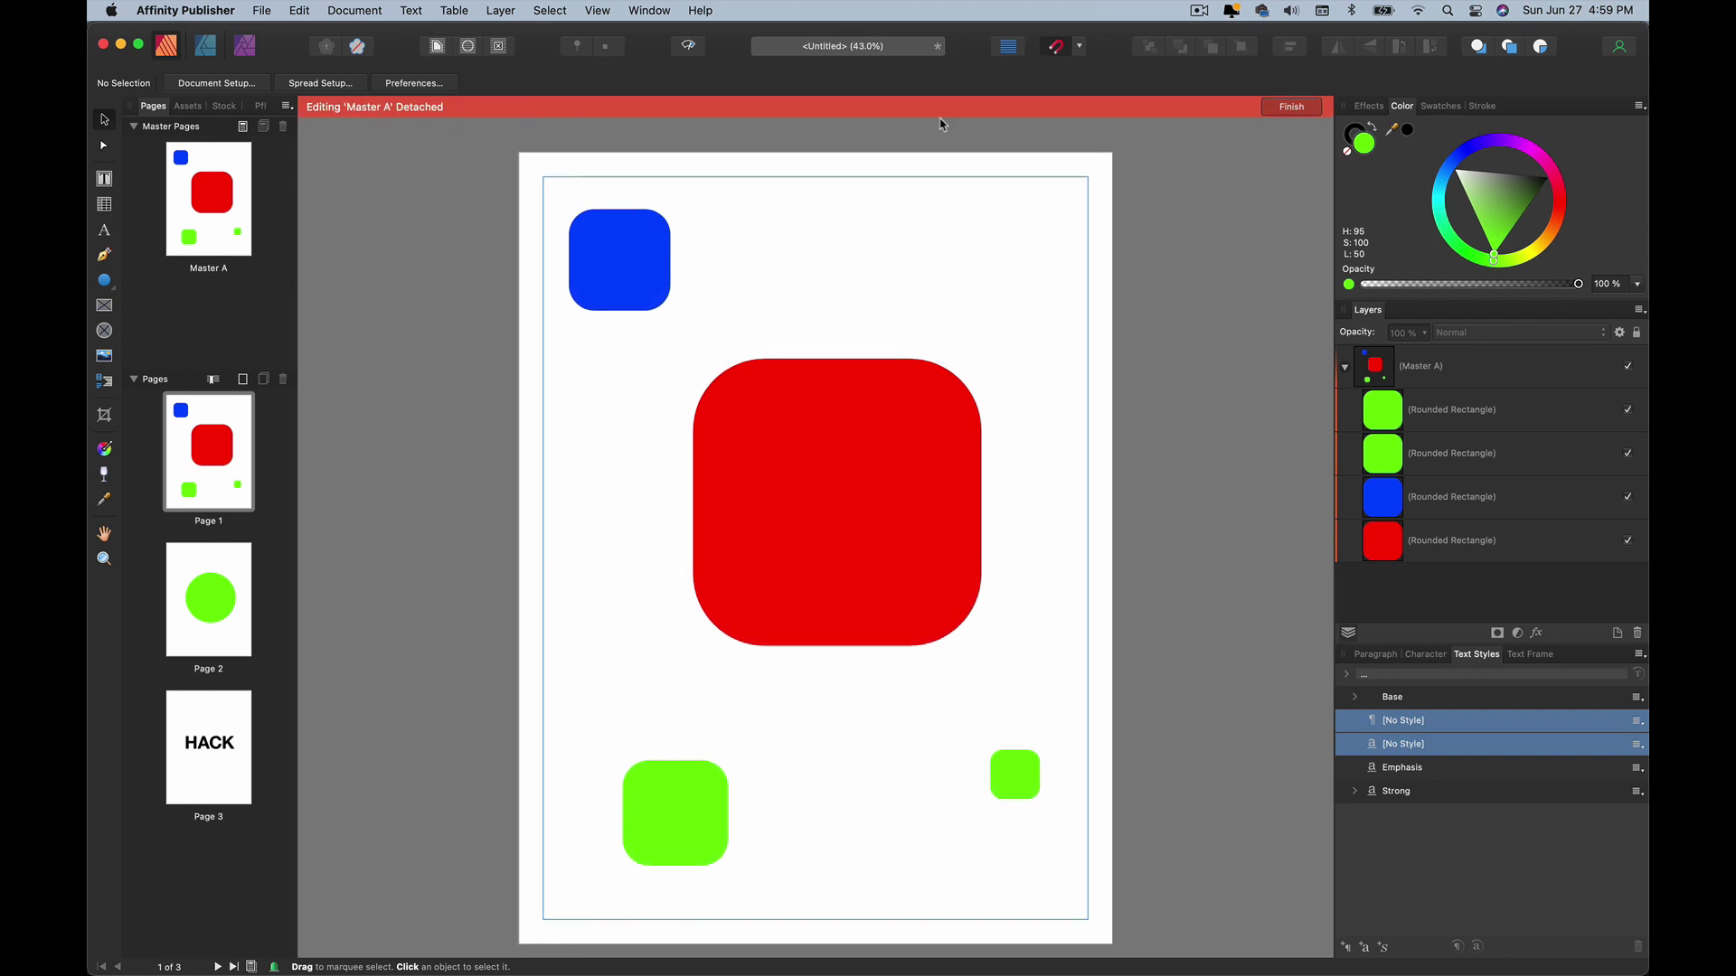
In detached Master A on page 1, delete the red rounded rectangle, reposition the two green ones and the blue one, and finish editing.
left_click(867, 603)
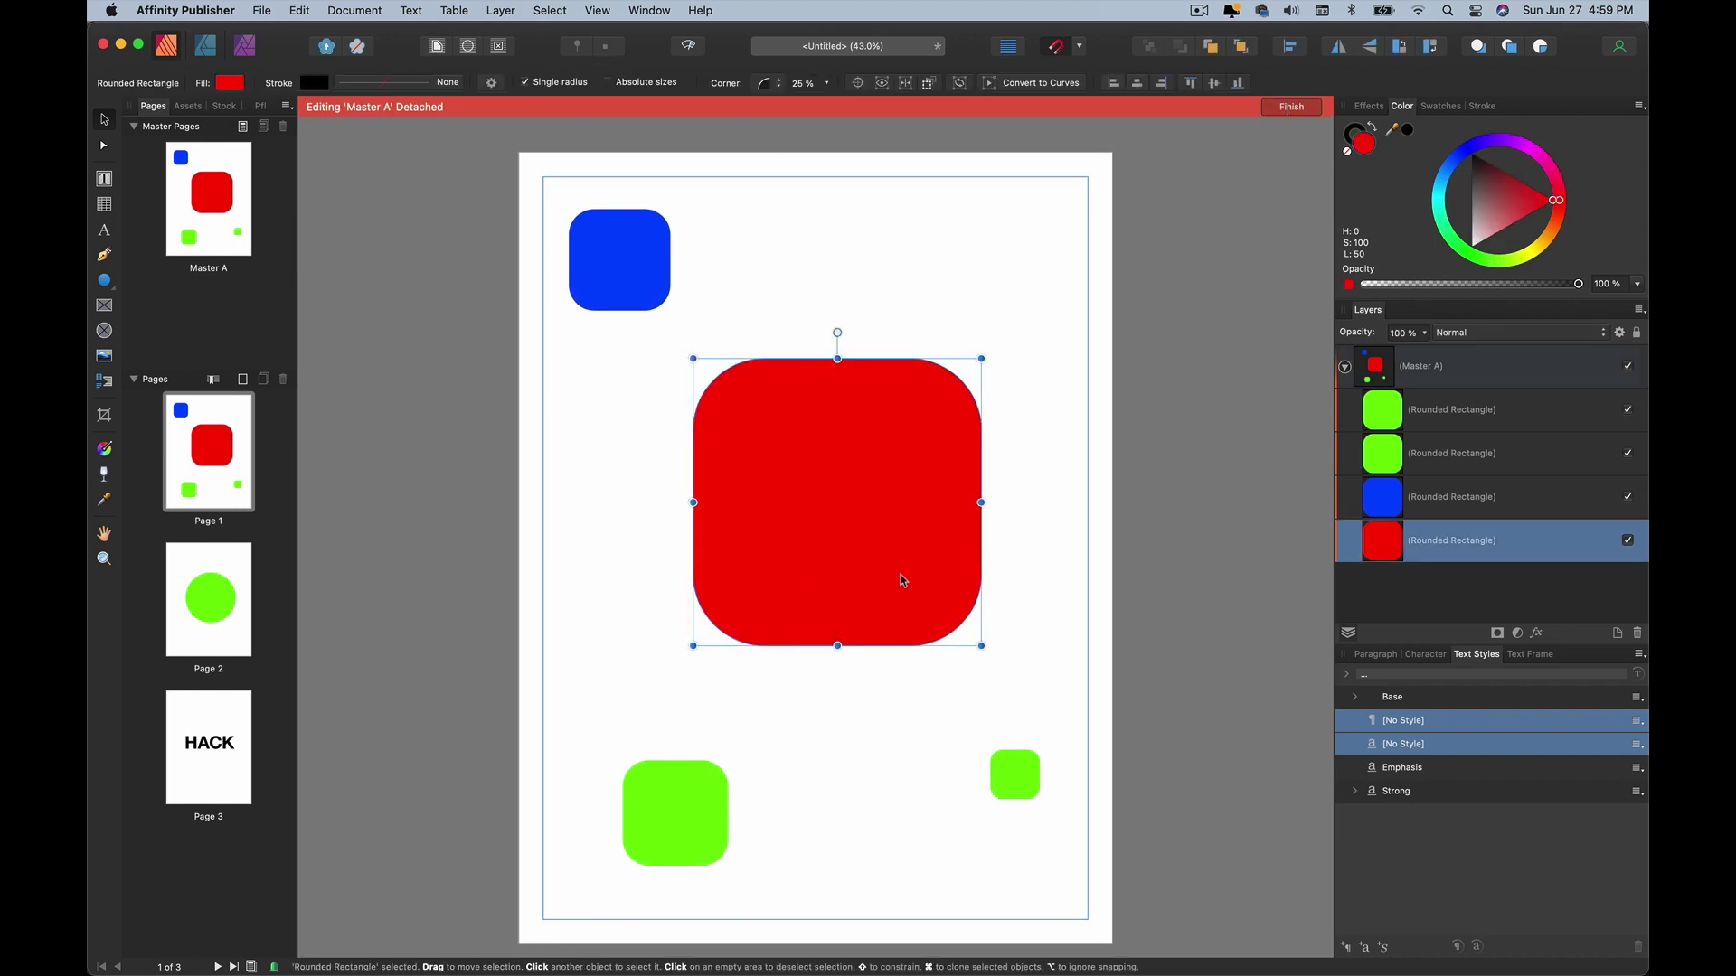
key("Delete")
left_click_drag(675, 813, 922, 430)
left_click_drag(1015, 775, 568, 773)
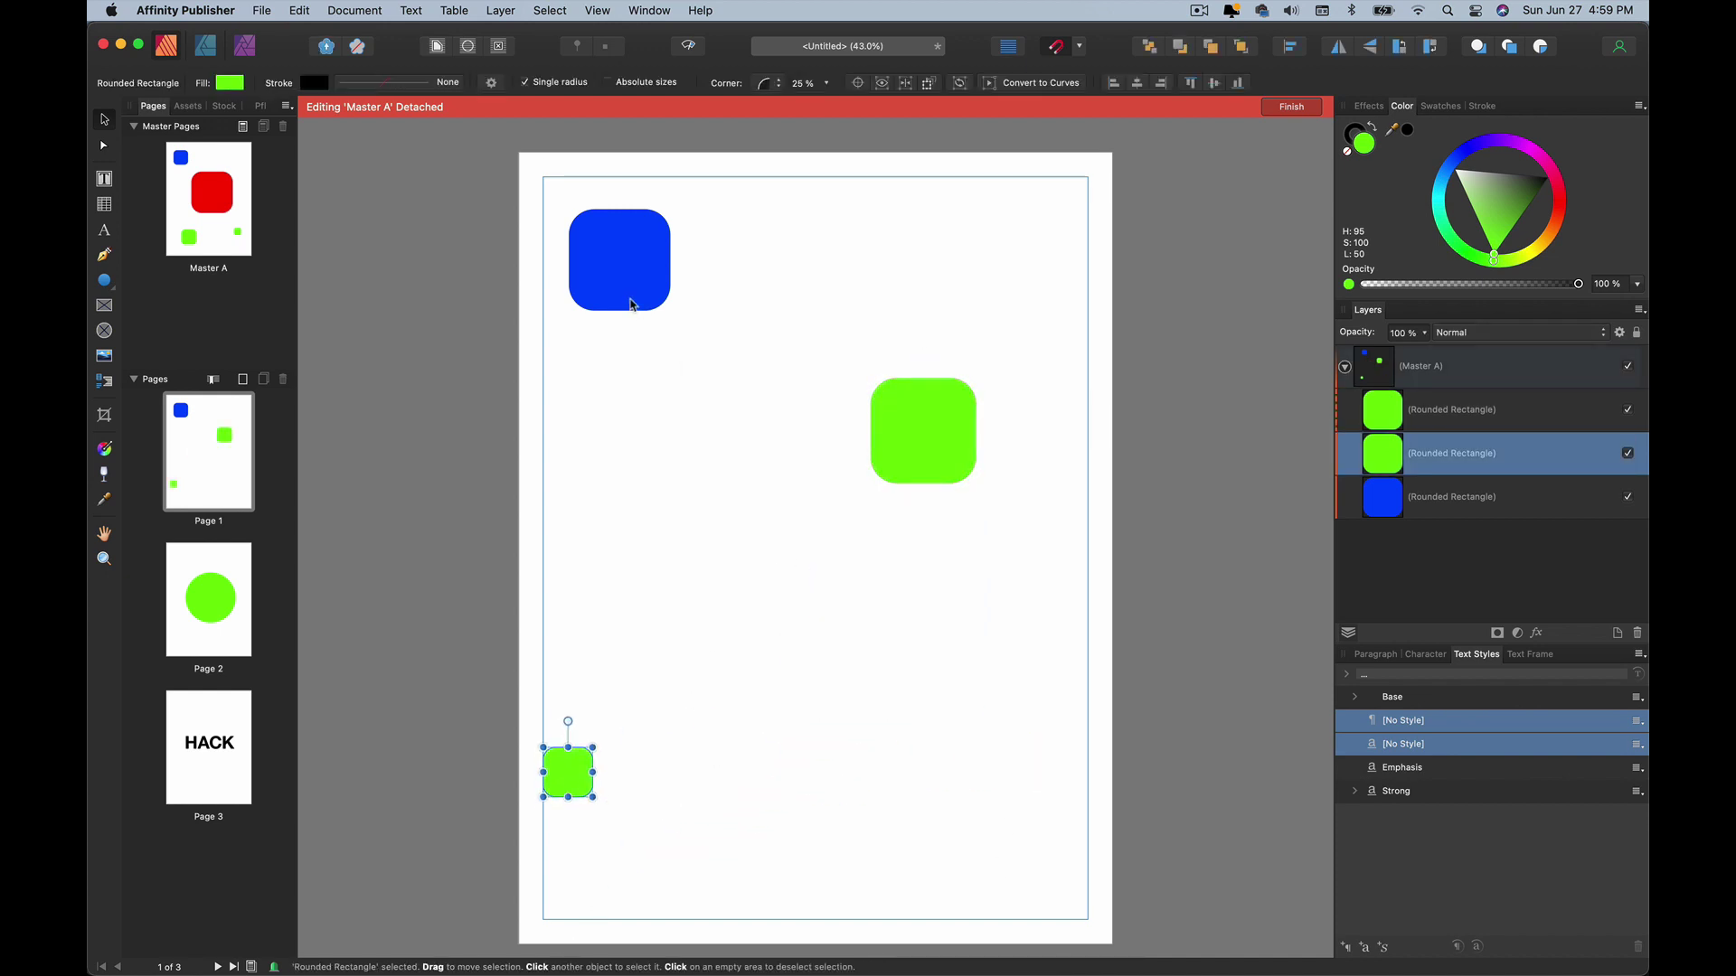
left_click_drag(631, 298, 777, 655)
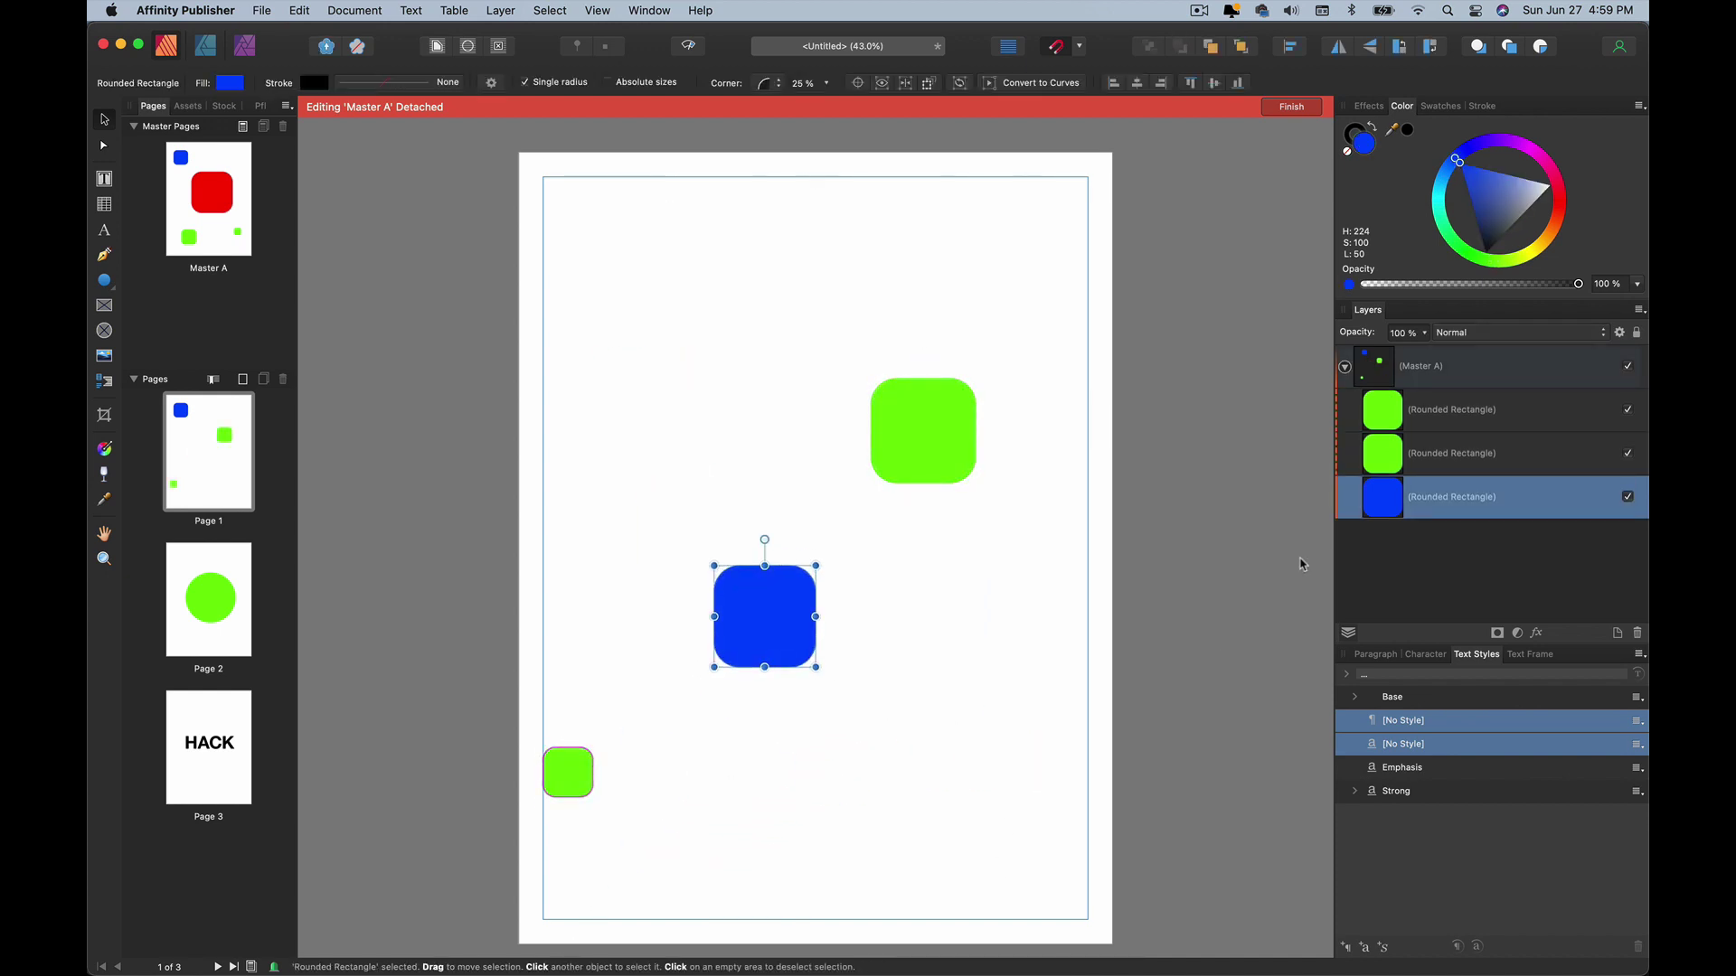
left_click(1291, 107)
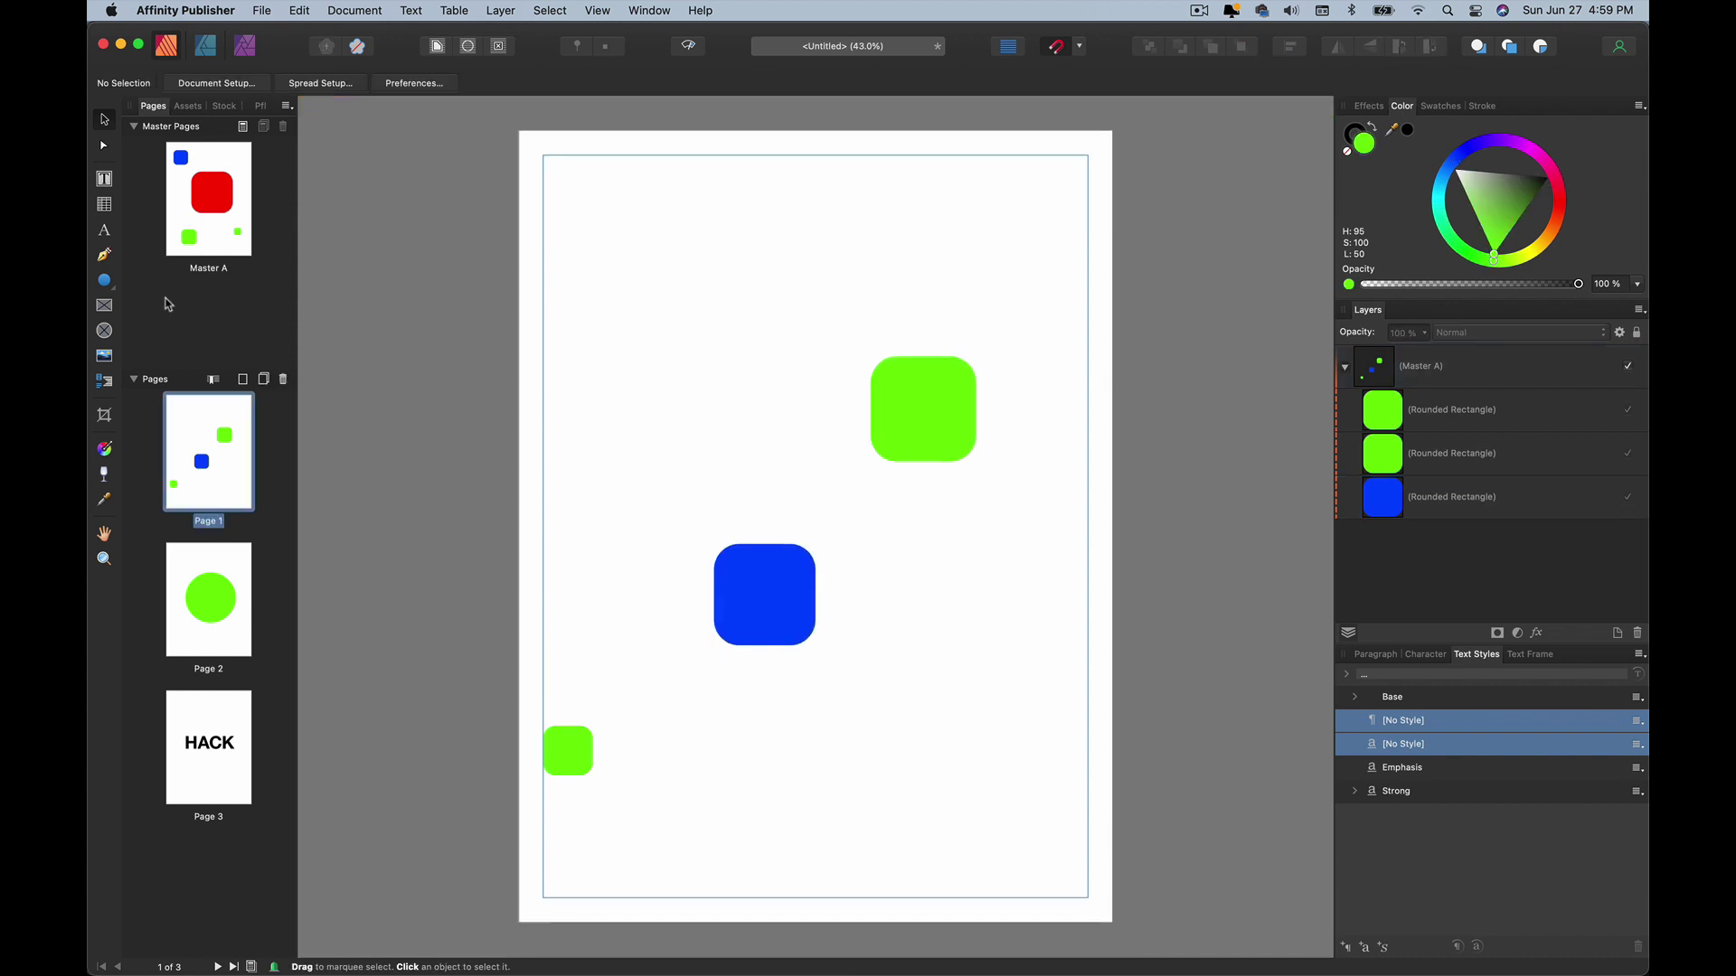
Open the original Master A page for viewing.
double_click(203, 209)
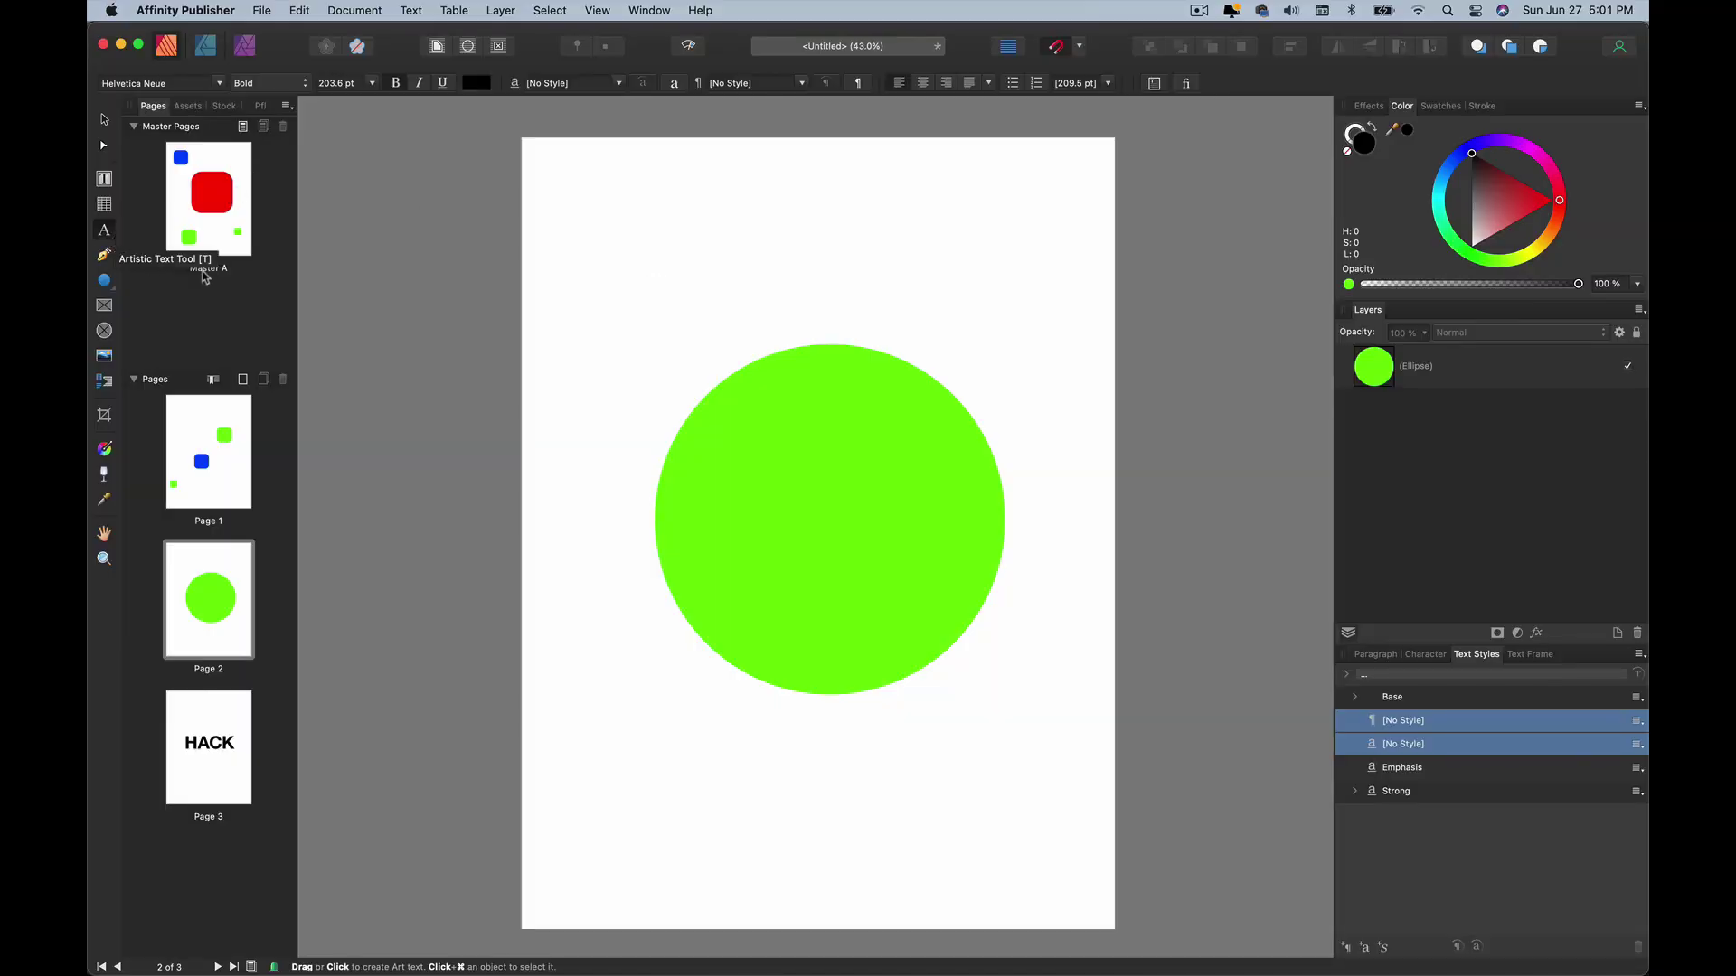
Add text beginning "This is" along the outline of the green circle on page 2 with the Artistic Text Tool.
left_click(915, 417)
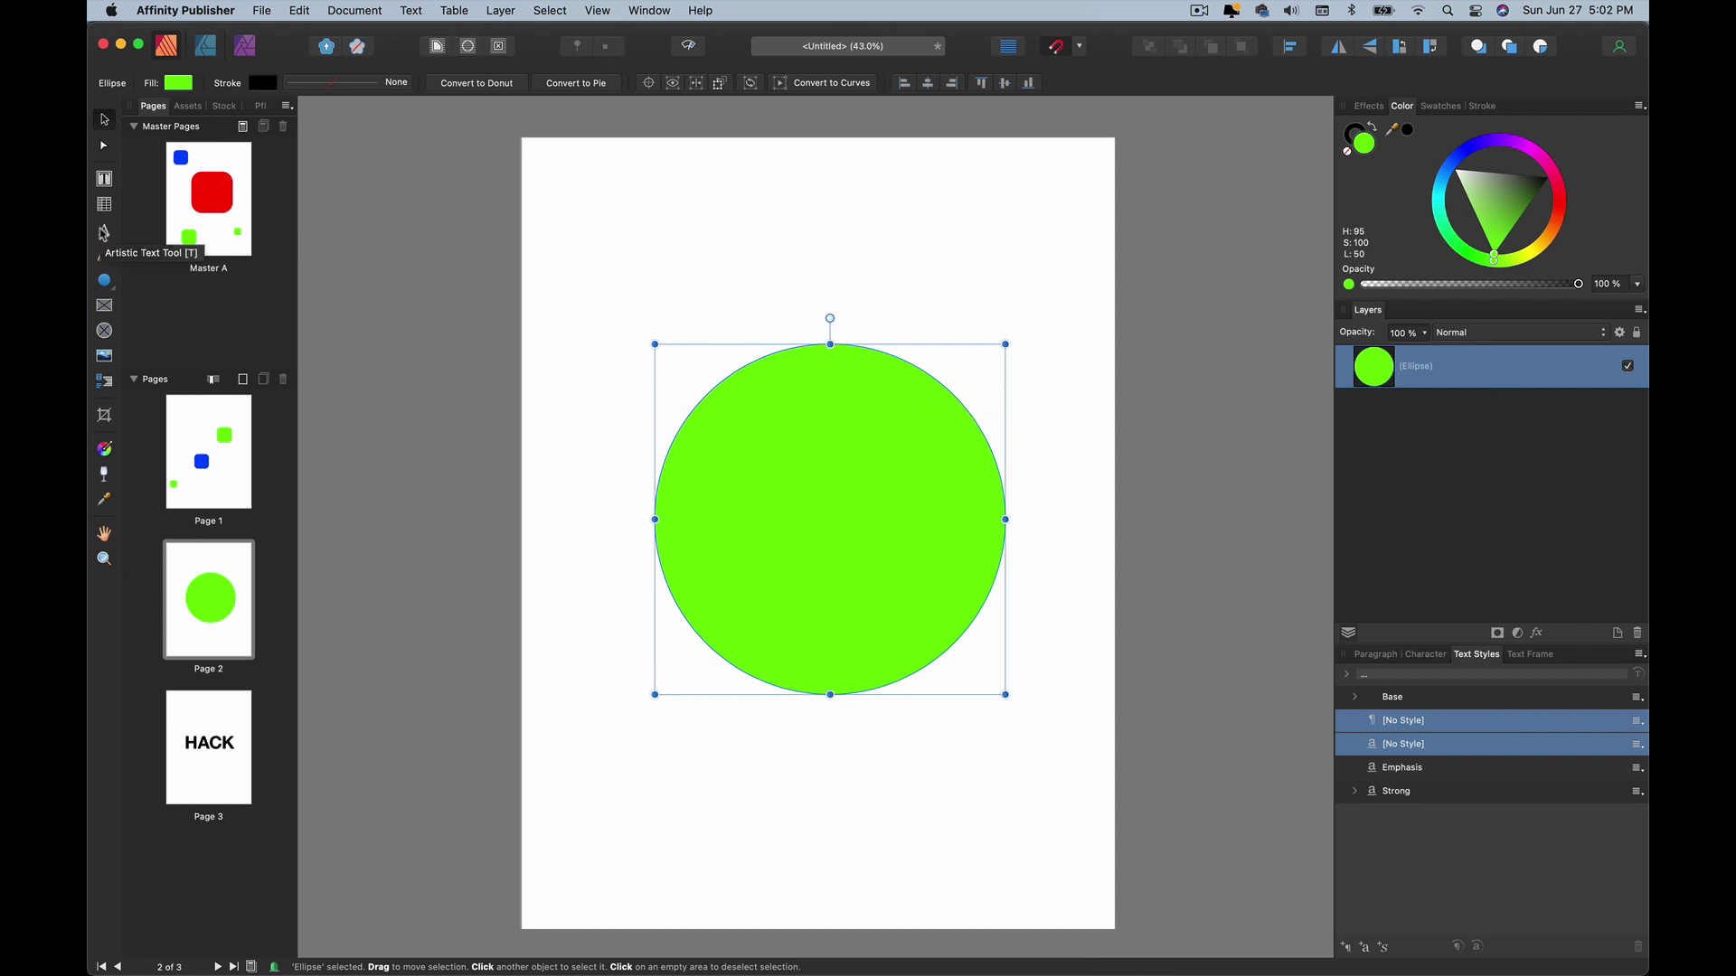
left_click(105, 231)
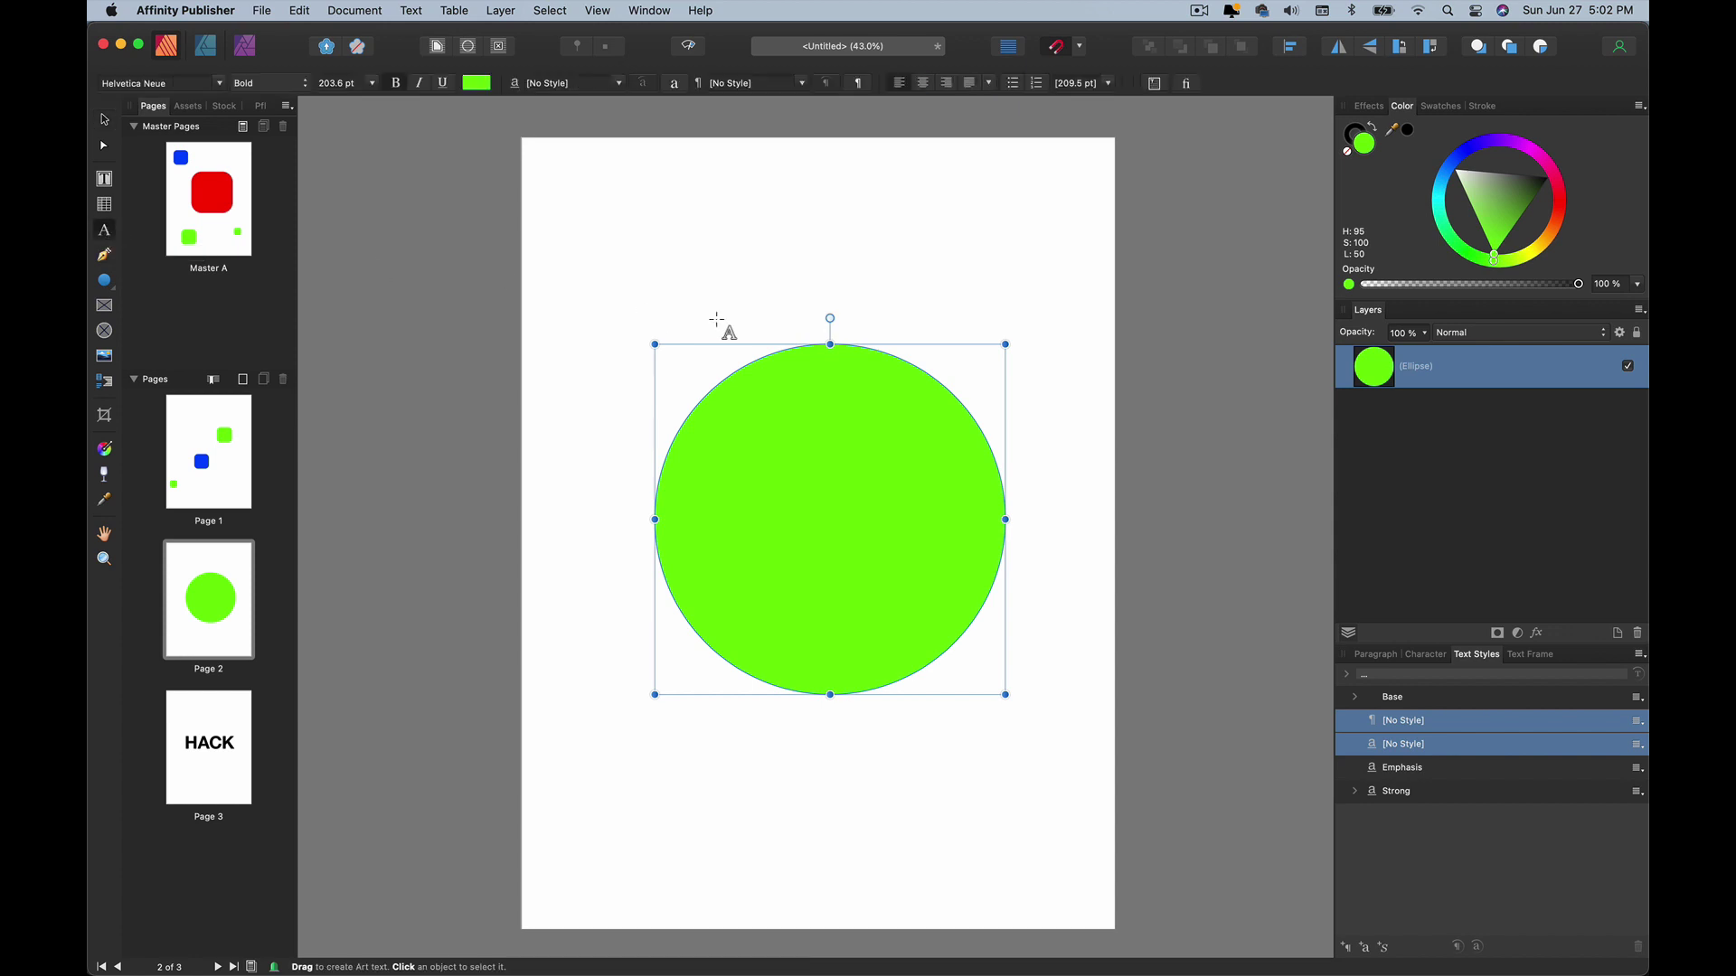
left_click(741, 363)
type("This is where the")
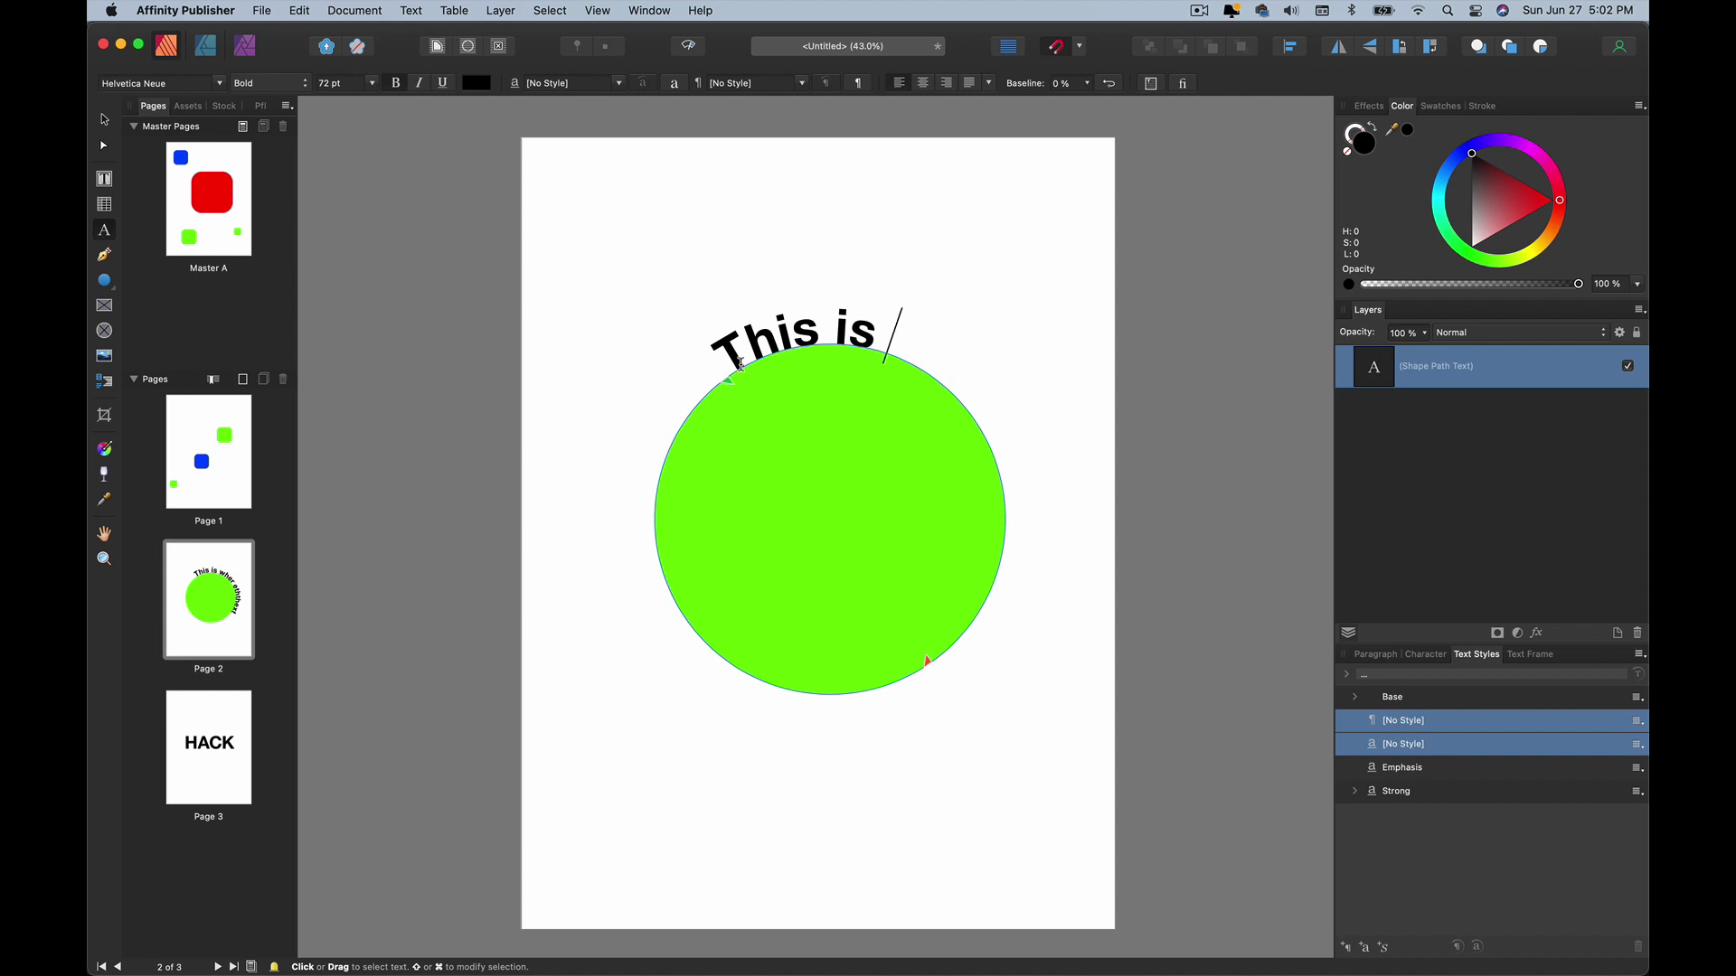
type(" text go")
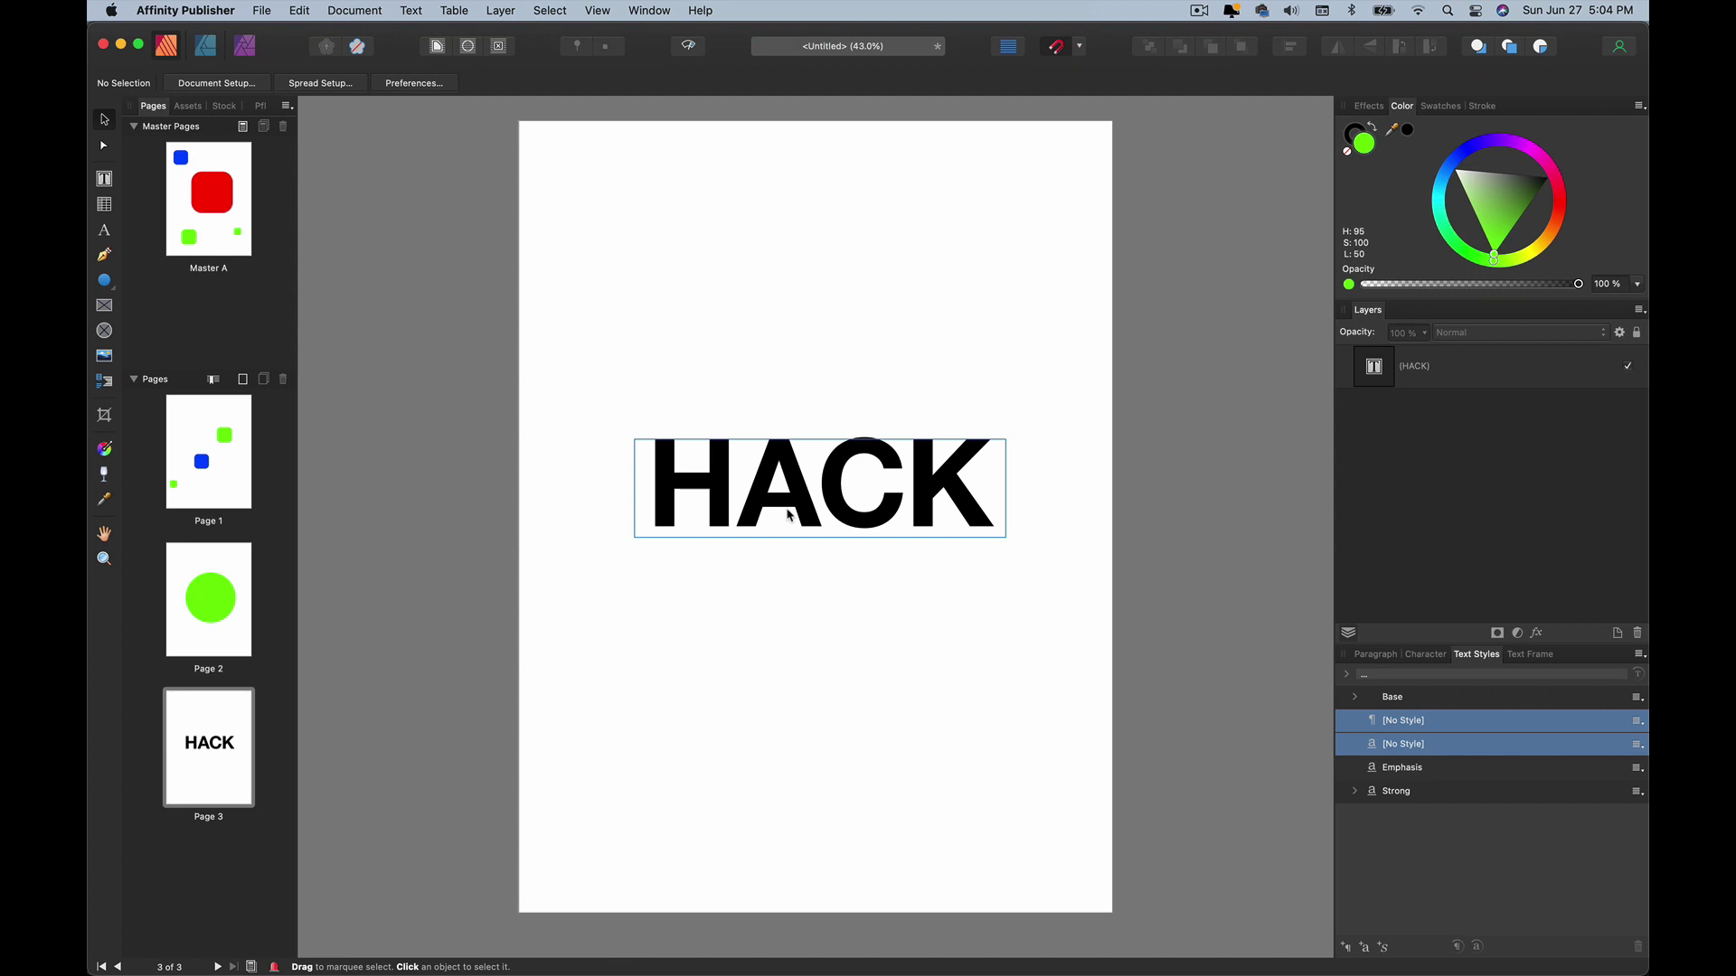
Reshape the HACK text frame on page 3 into a tall, narrow frame that stacks the letters vertically.
left_click(789, 516)
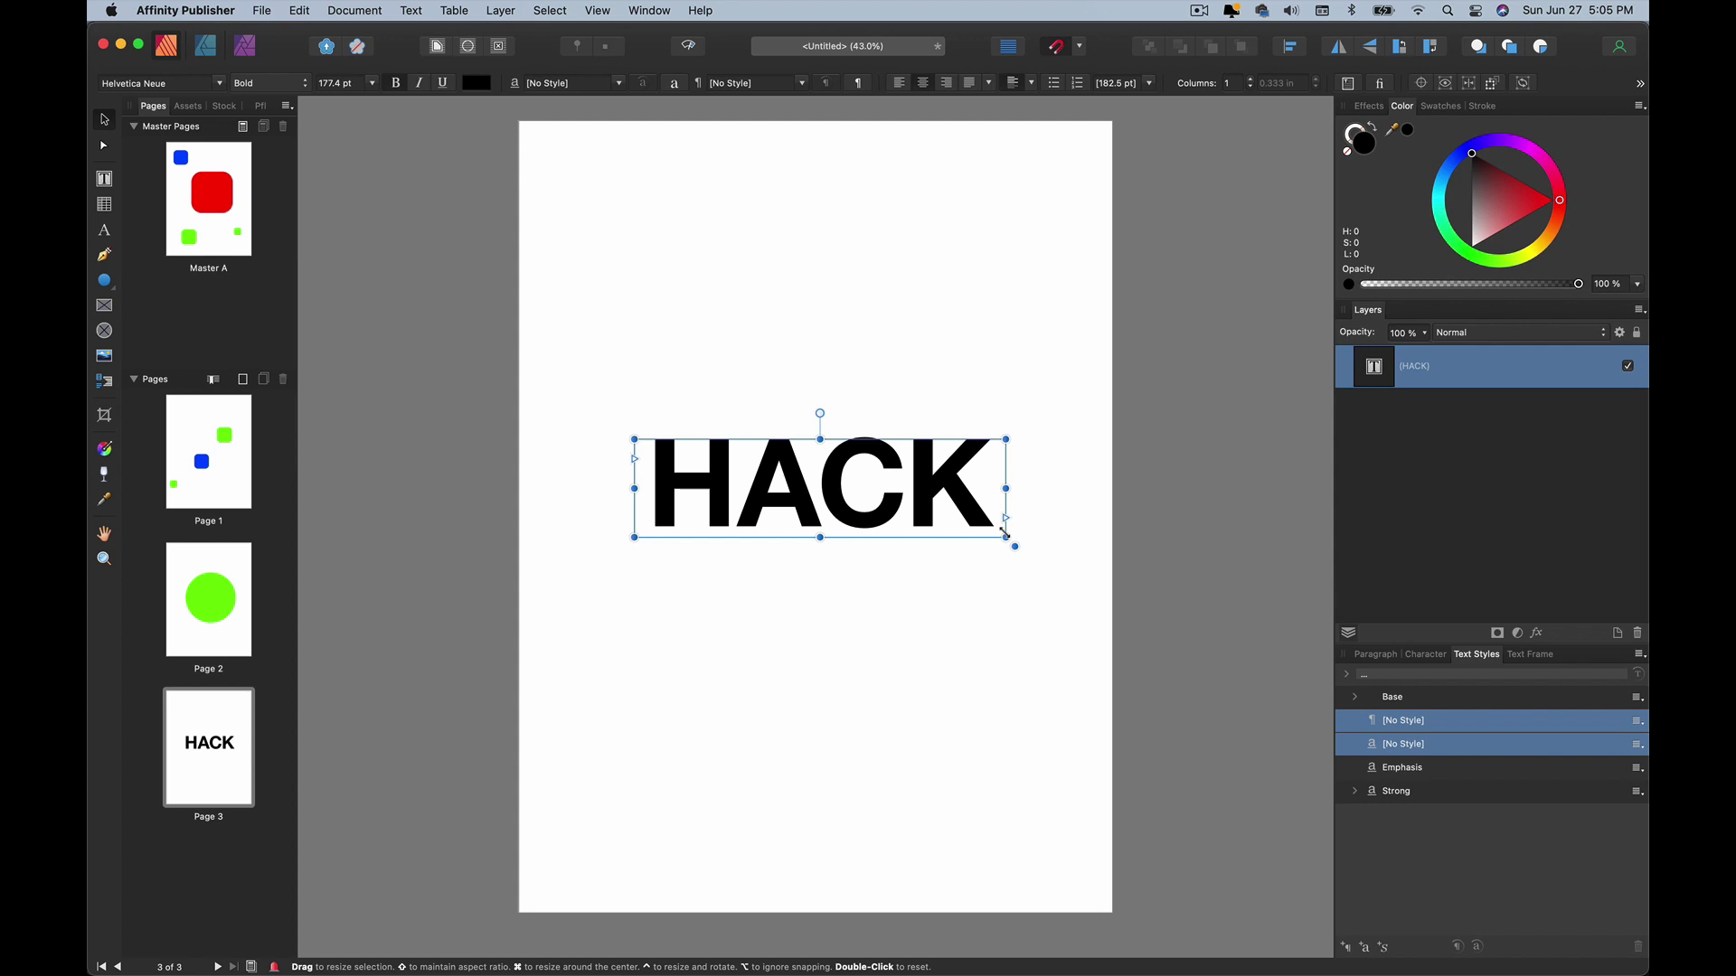
left_click_drag(1003, 534, 886, 732)
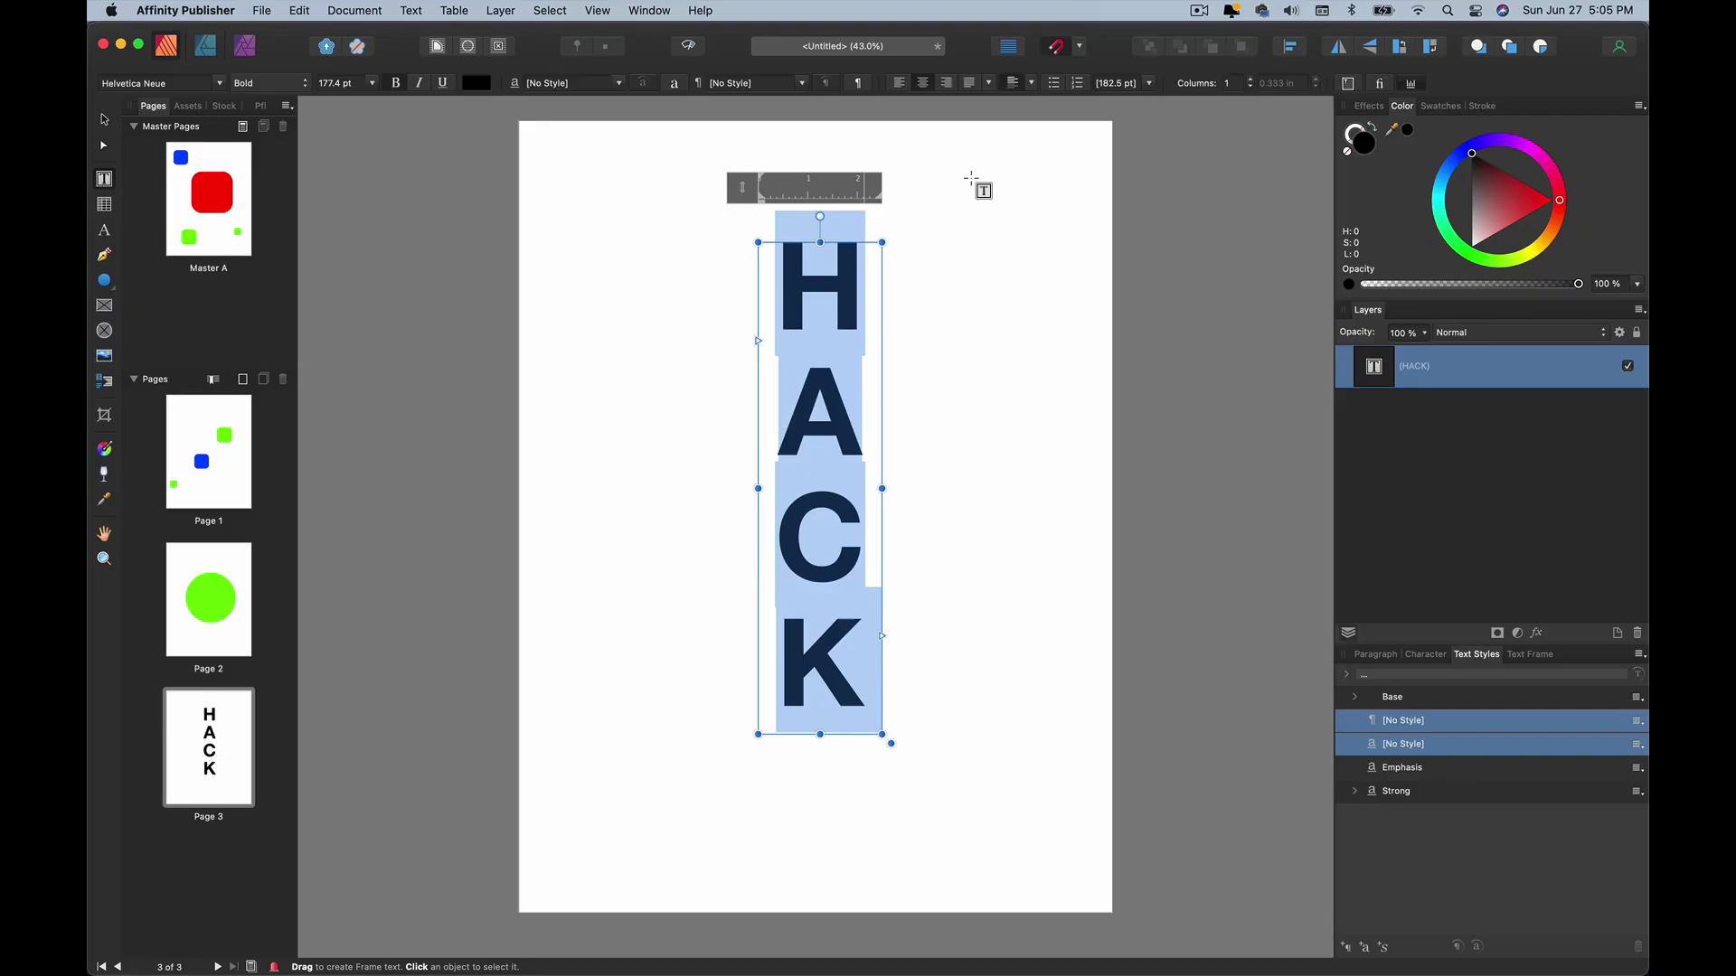
Try left-aligning the stacked HACK letters and restore their centred alignment.
left_click(901, 84)
left_click(798, 442)
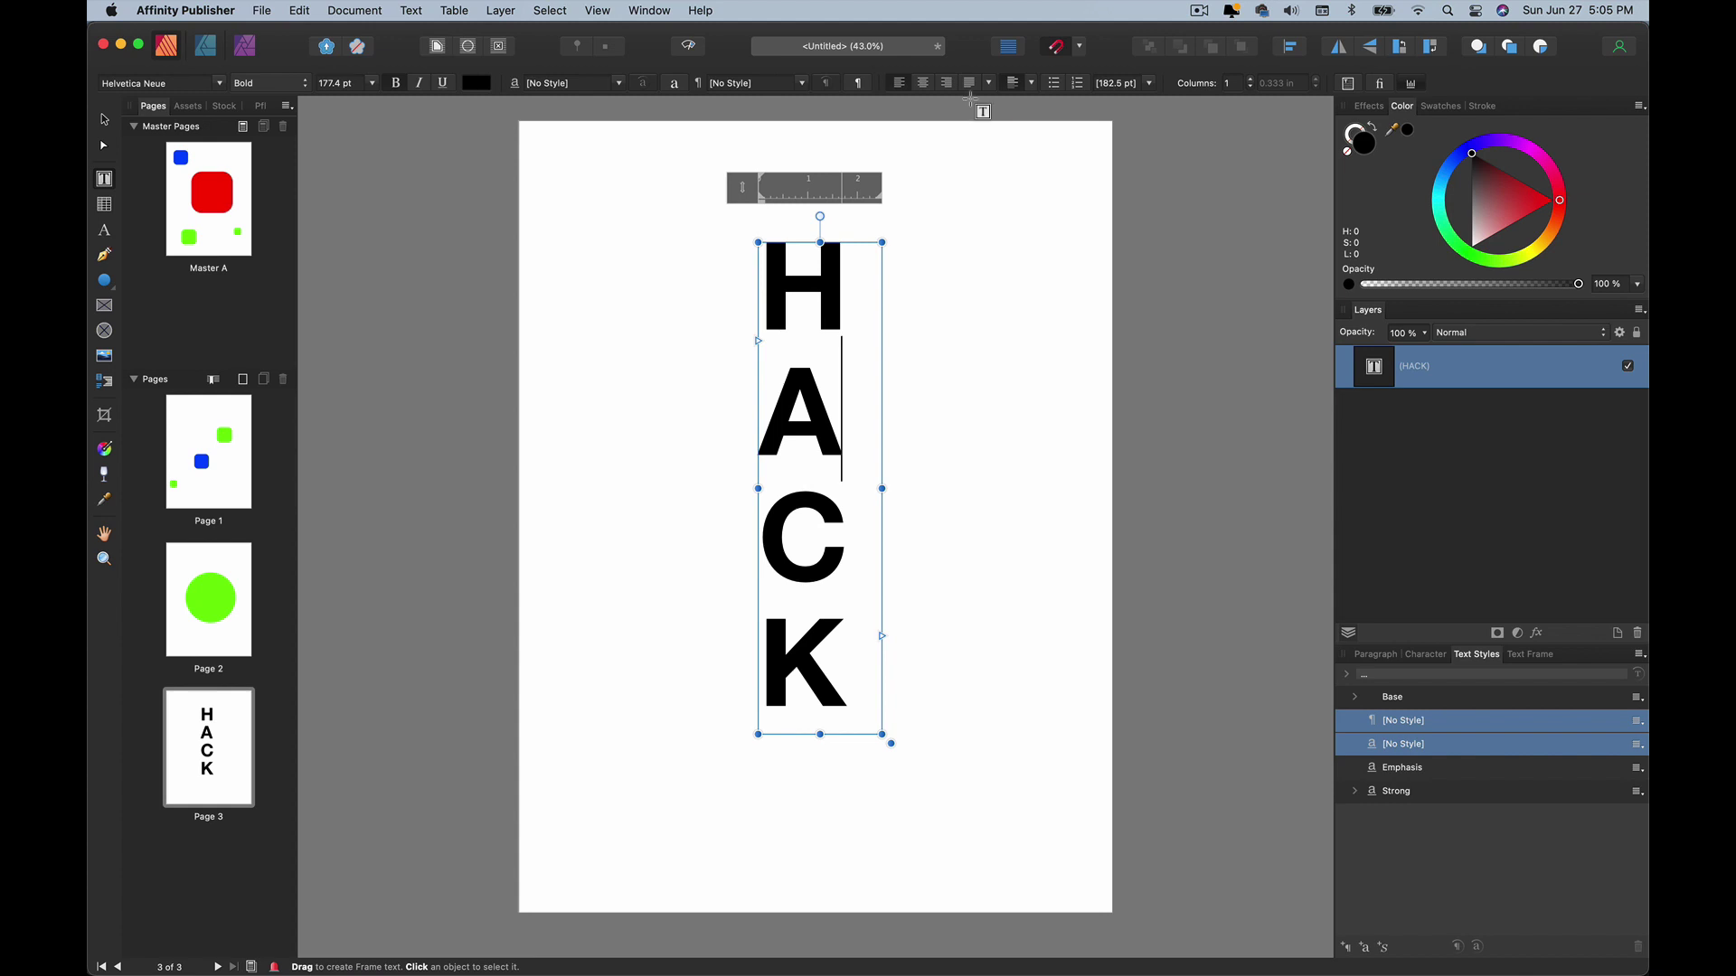
key("super+a")
key("super+z")
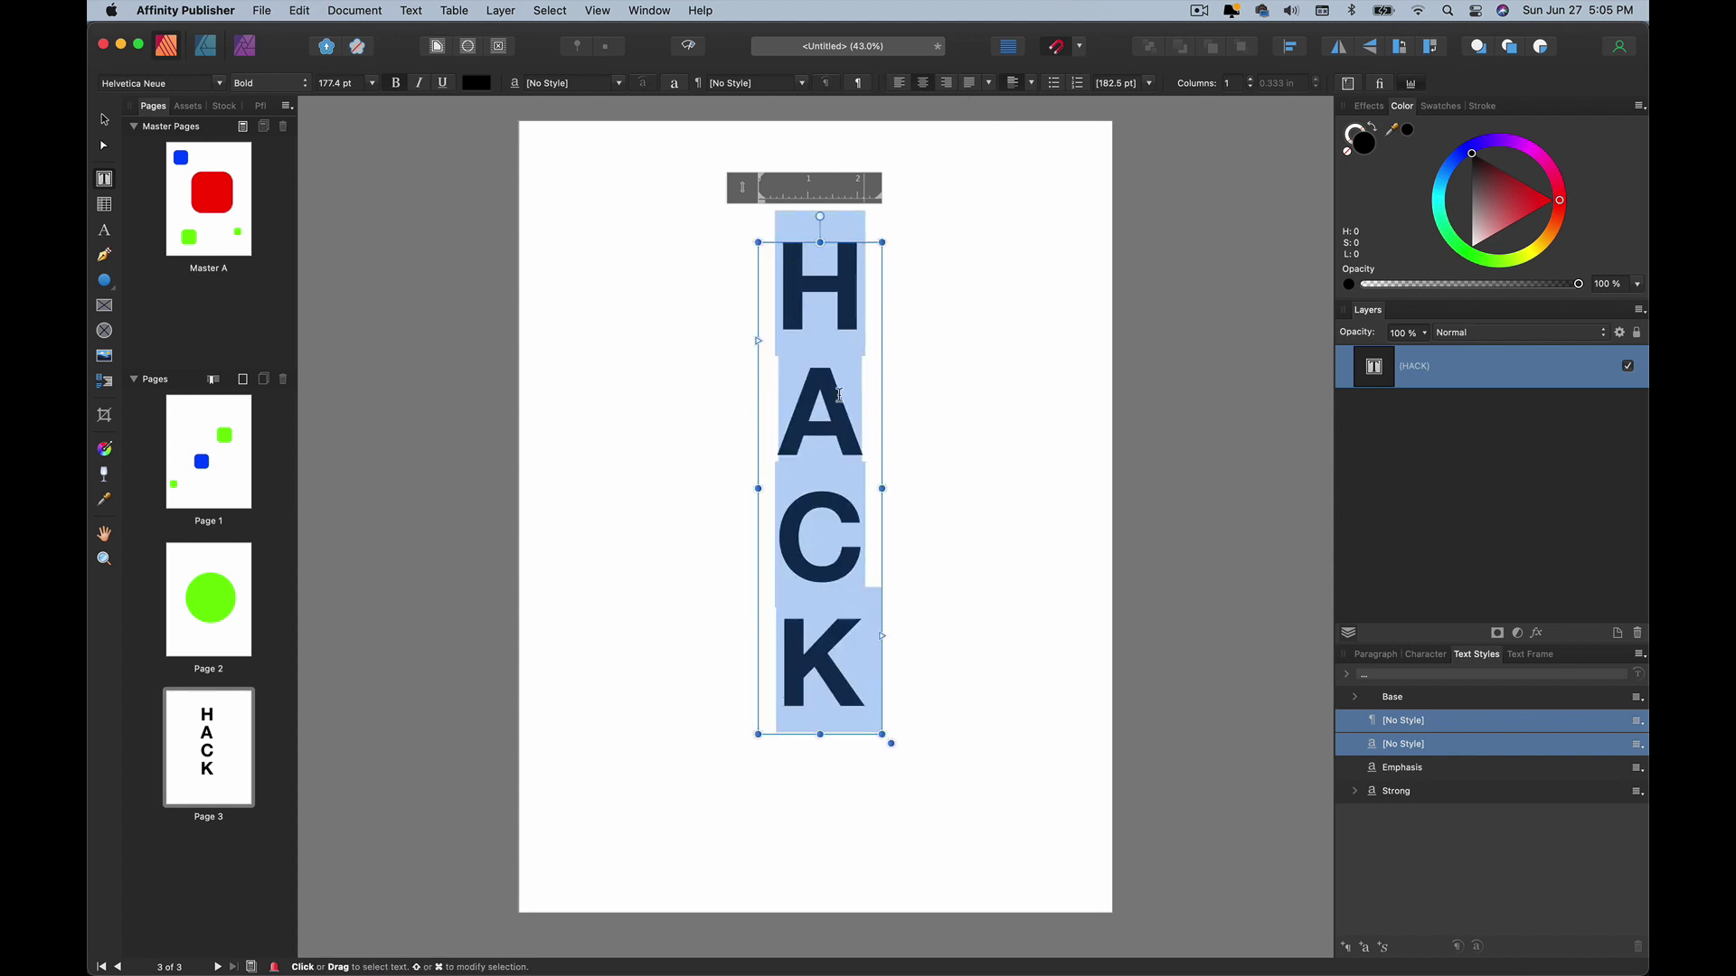
key("Escape")
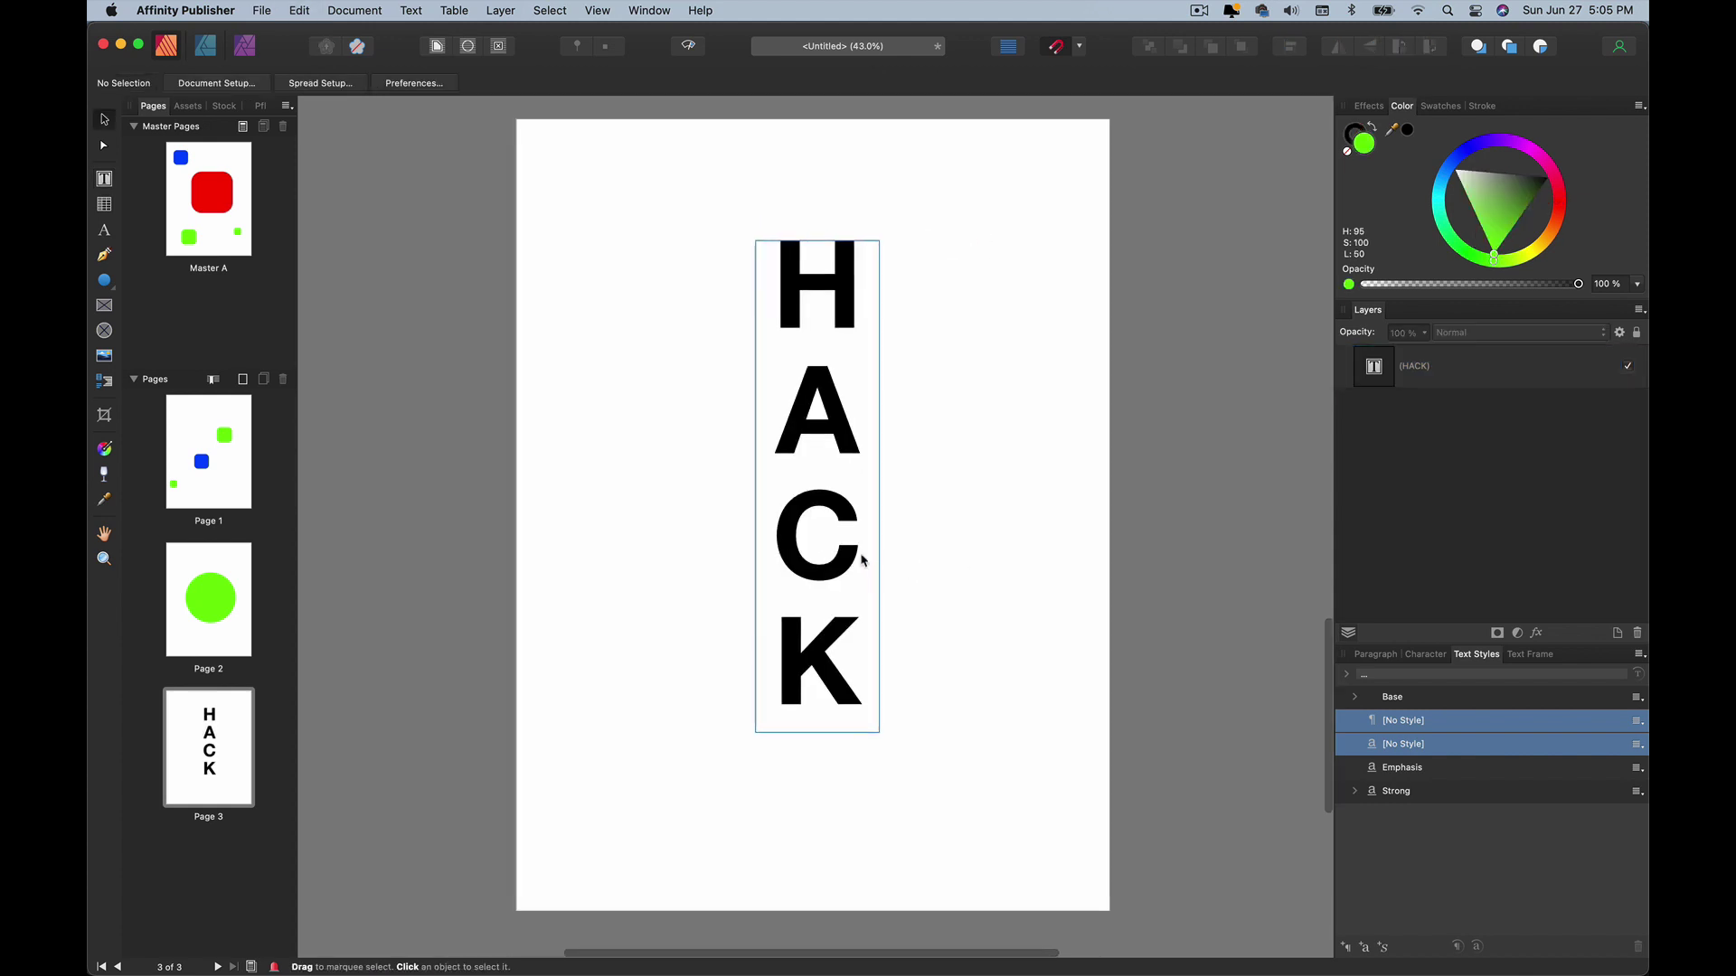
Select the letter A in the stacked HACK text and tighten the paragraph's leading to 156.5 pt.
double_click(864, 566)
scroll(871, 413, "up", 2)
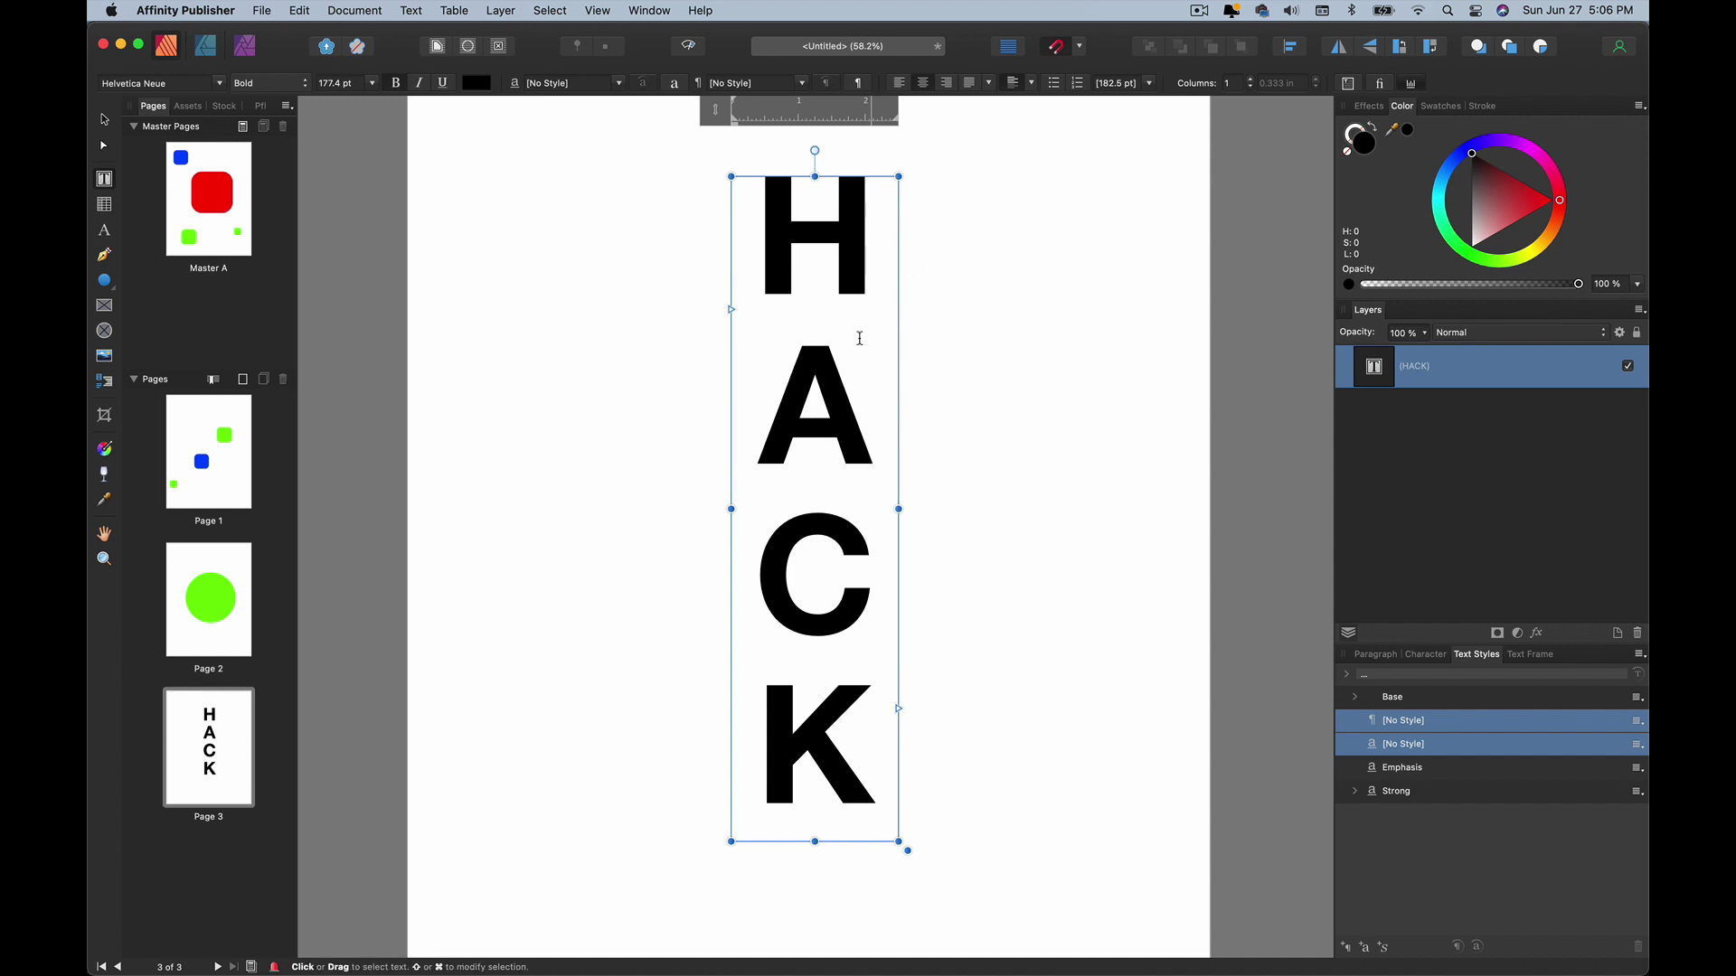
double_click(842, 406)
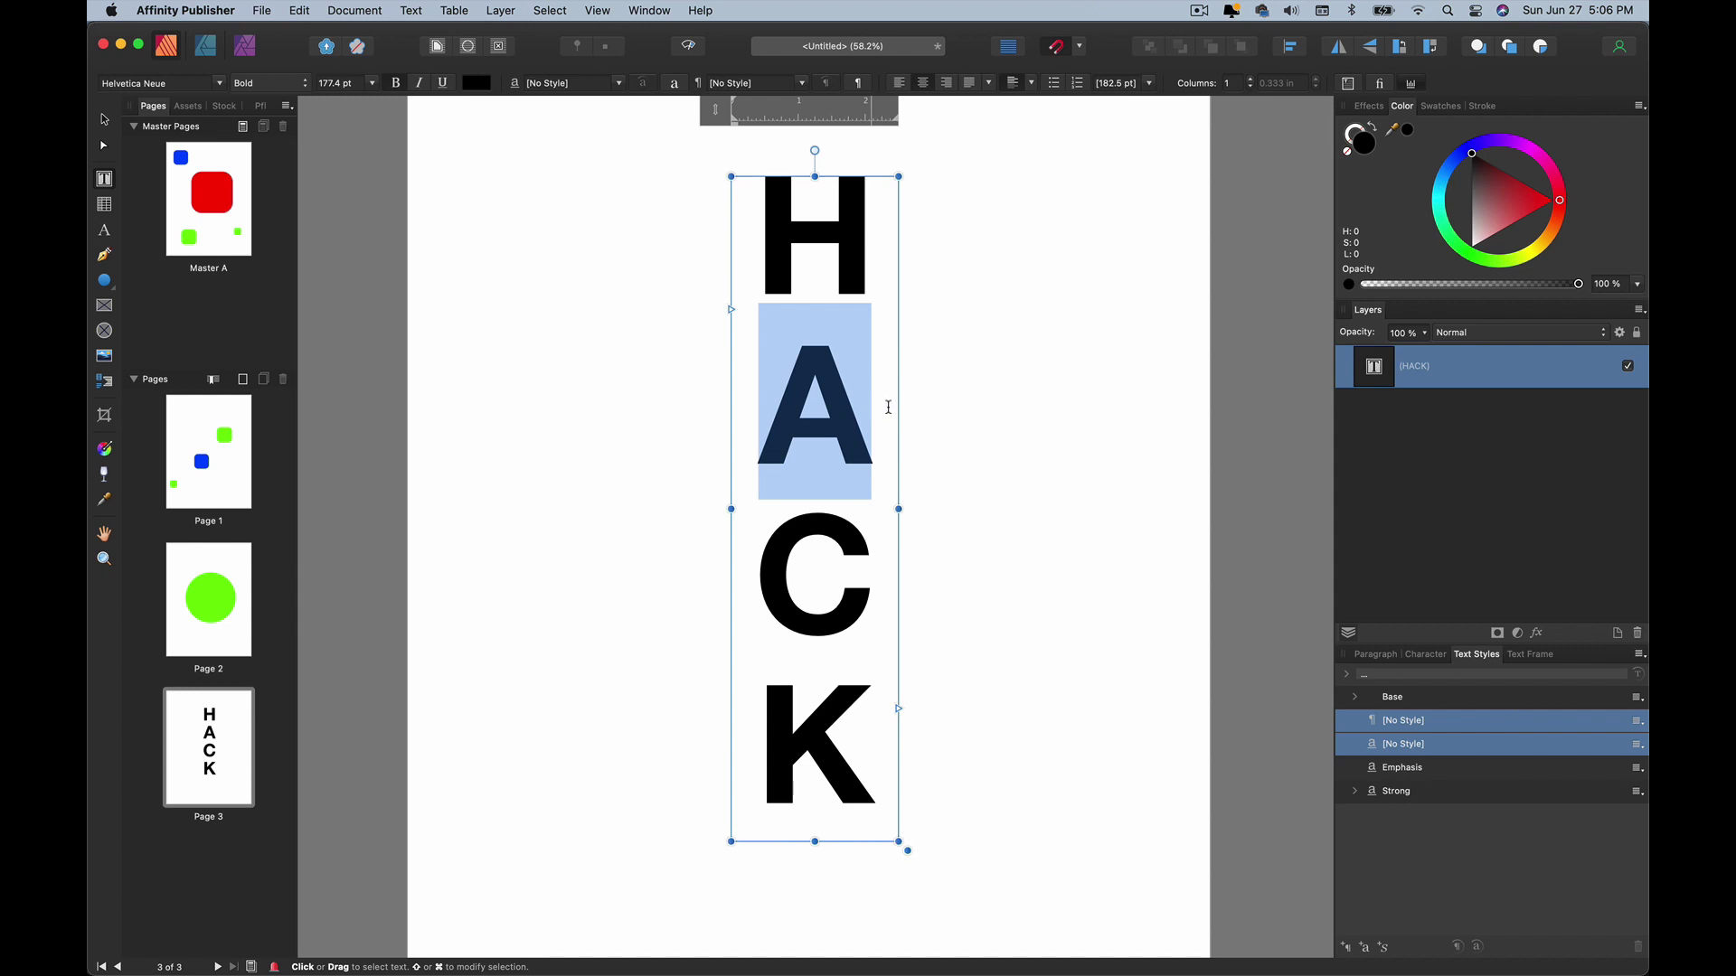
key("alt+Down")
key("alt+Down")
key("alt+Down")
key("alt+Down")
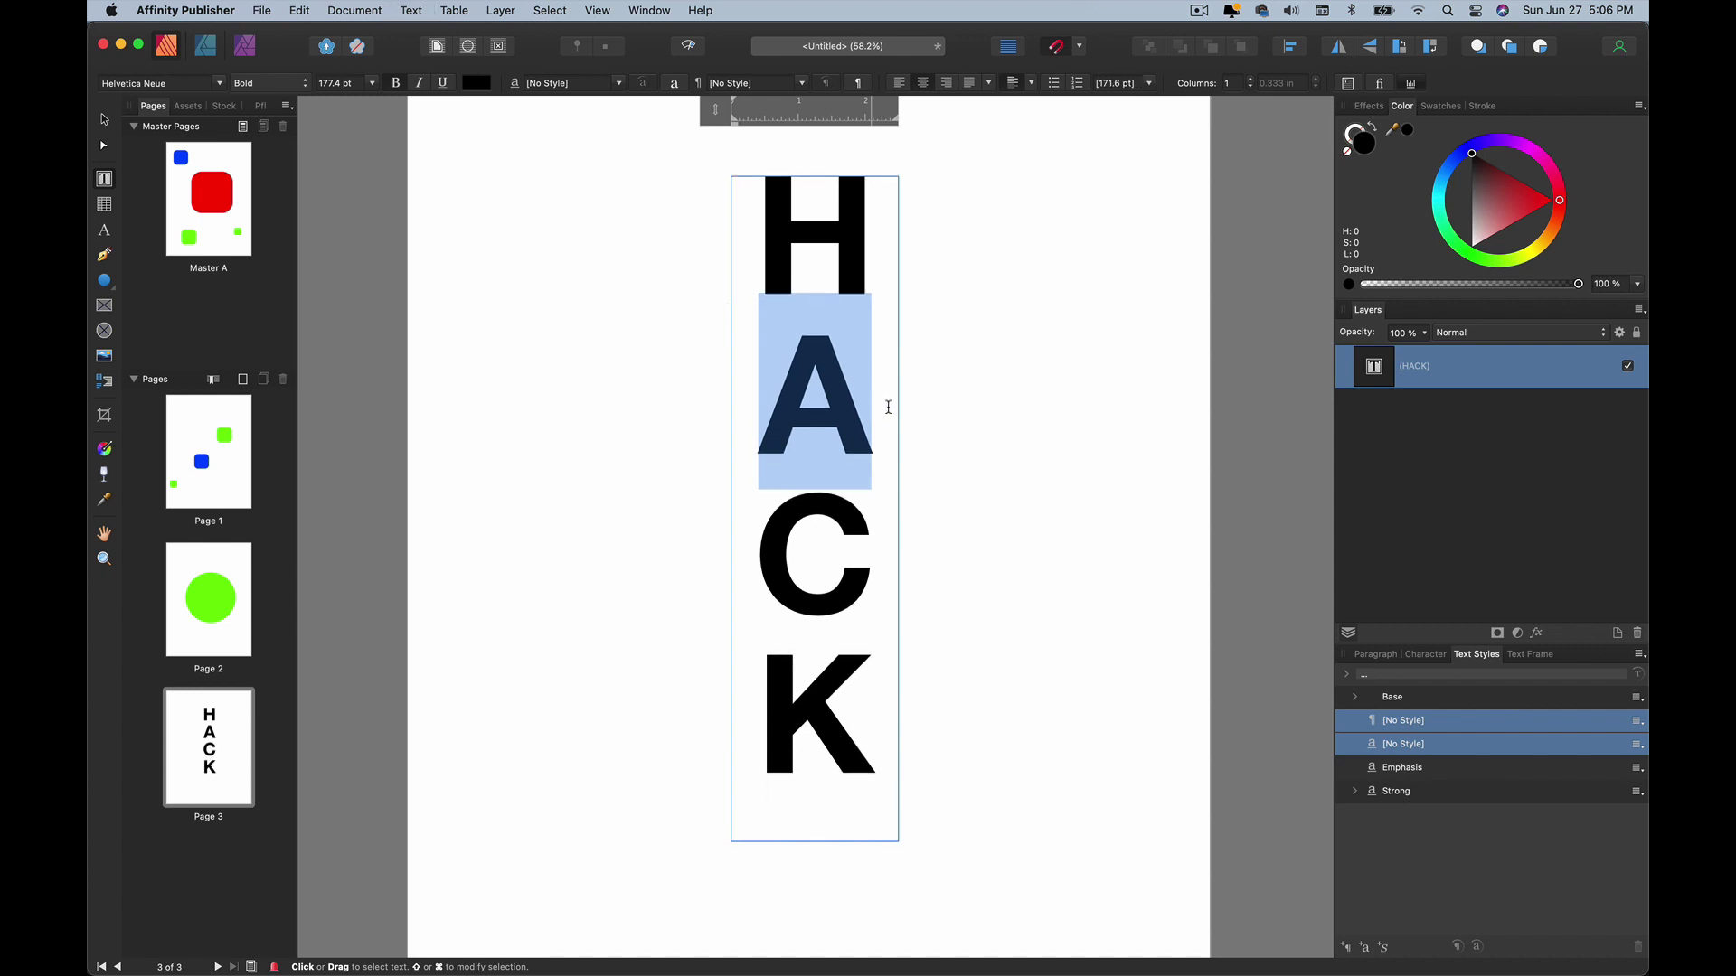
key("alt+Down")
key("alt+Down")
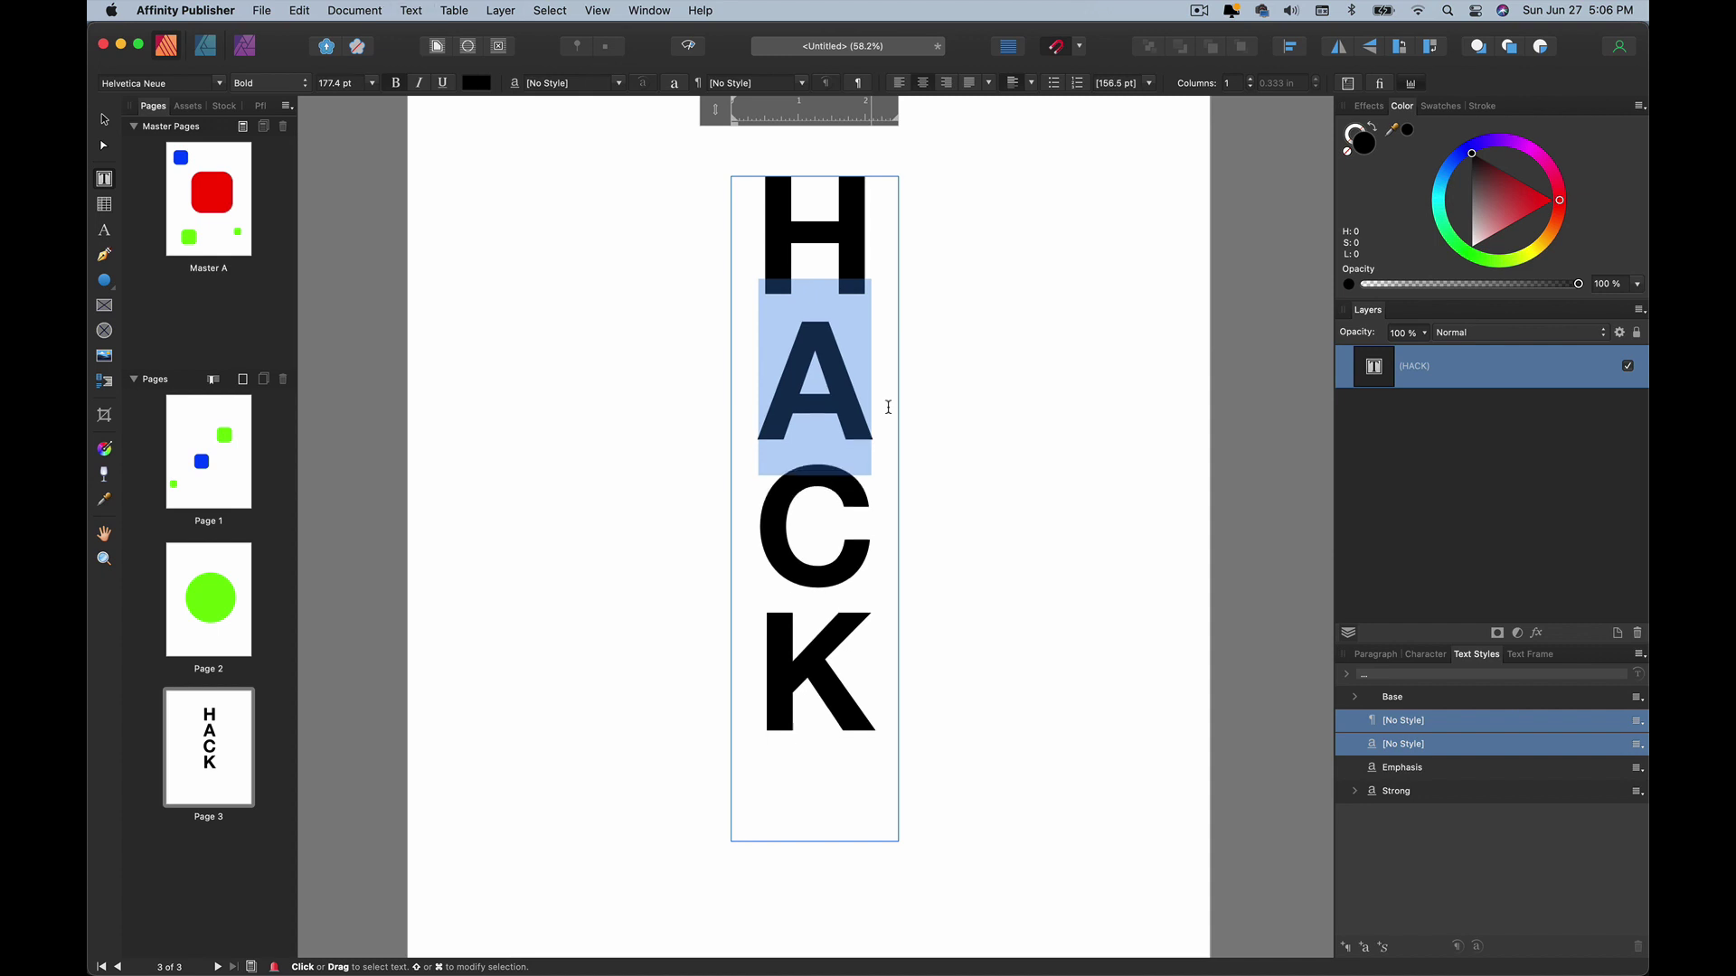
key("alt+Up")
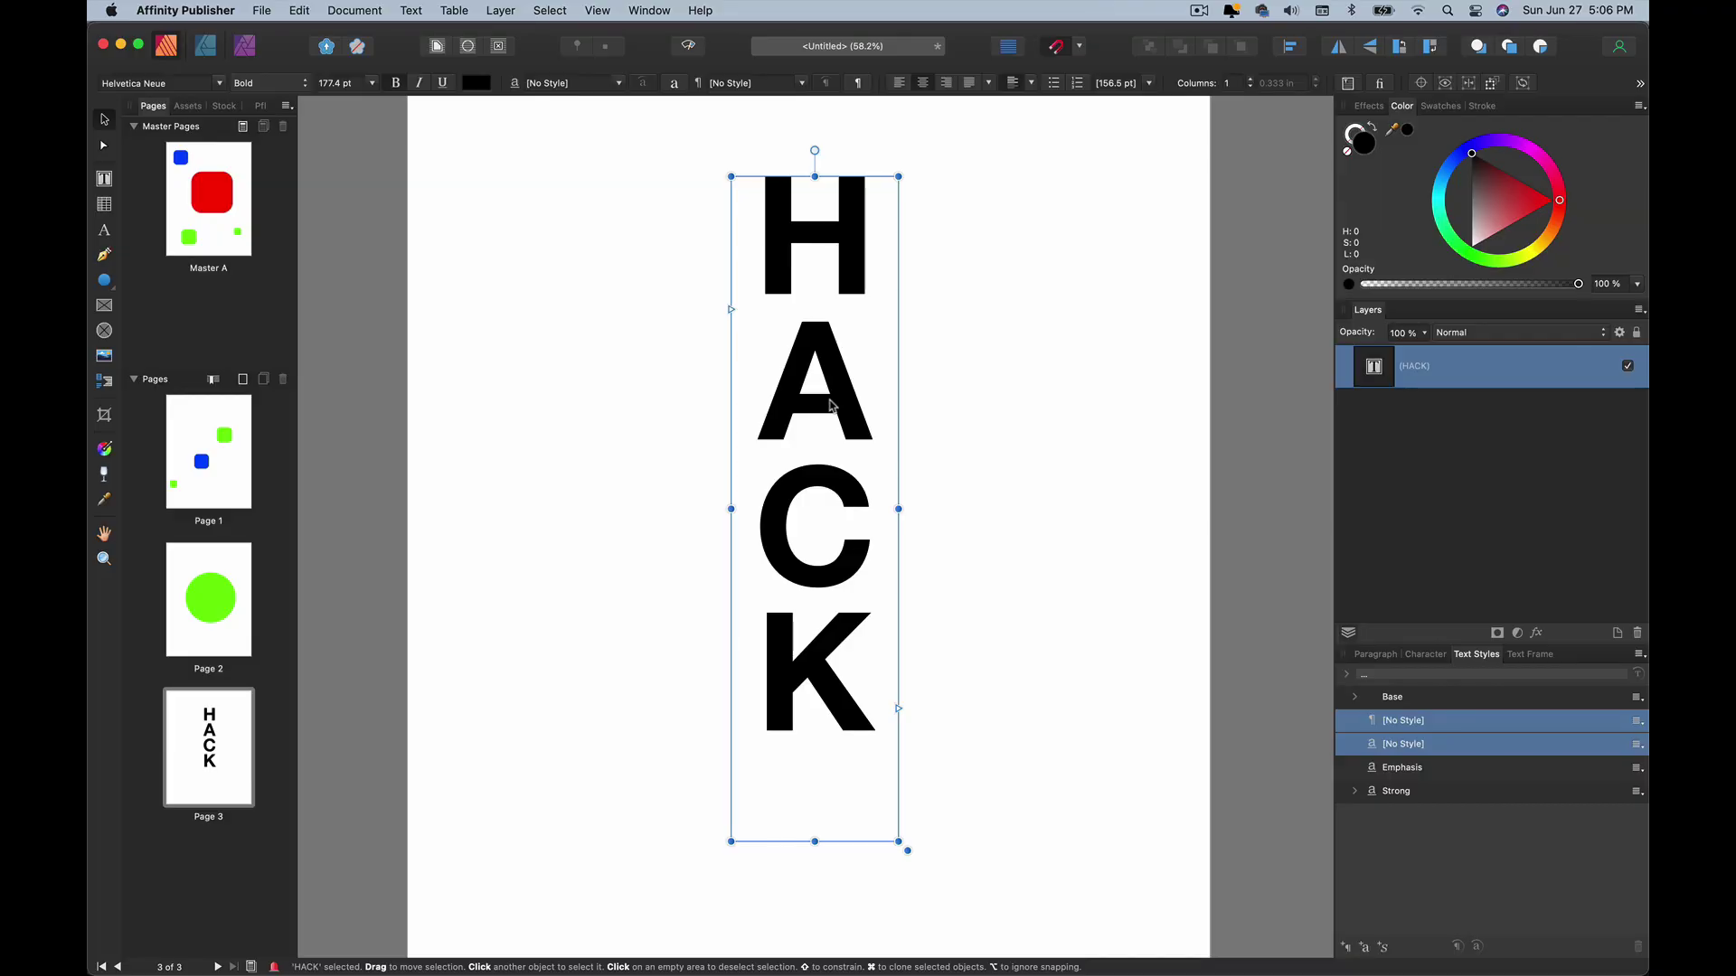
Duplicate the stacked HACK frame beside the original and put each letter of the copy in its own paragraph.
mouse_move(831, 405)
left_mouse_down()
mouse_move(593, 405)
mouse_move(973, 405)
left_mouse_up()
double_click(918, 353)
key("Down")
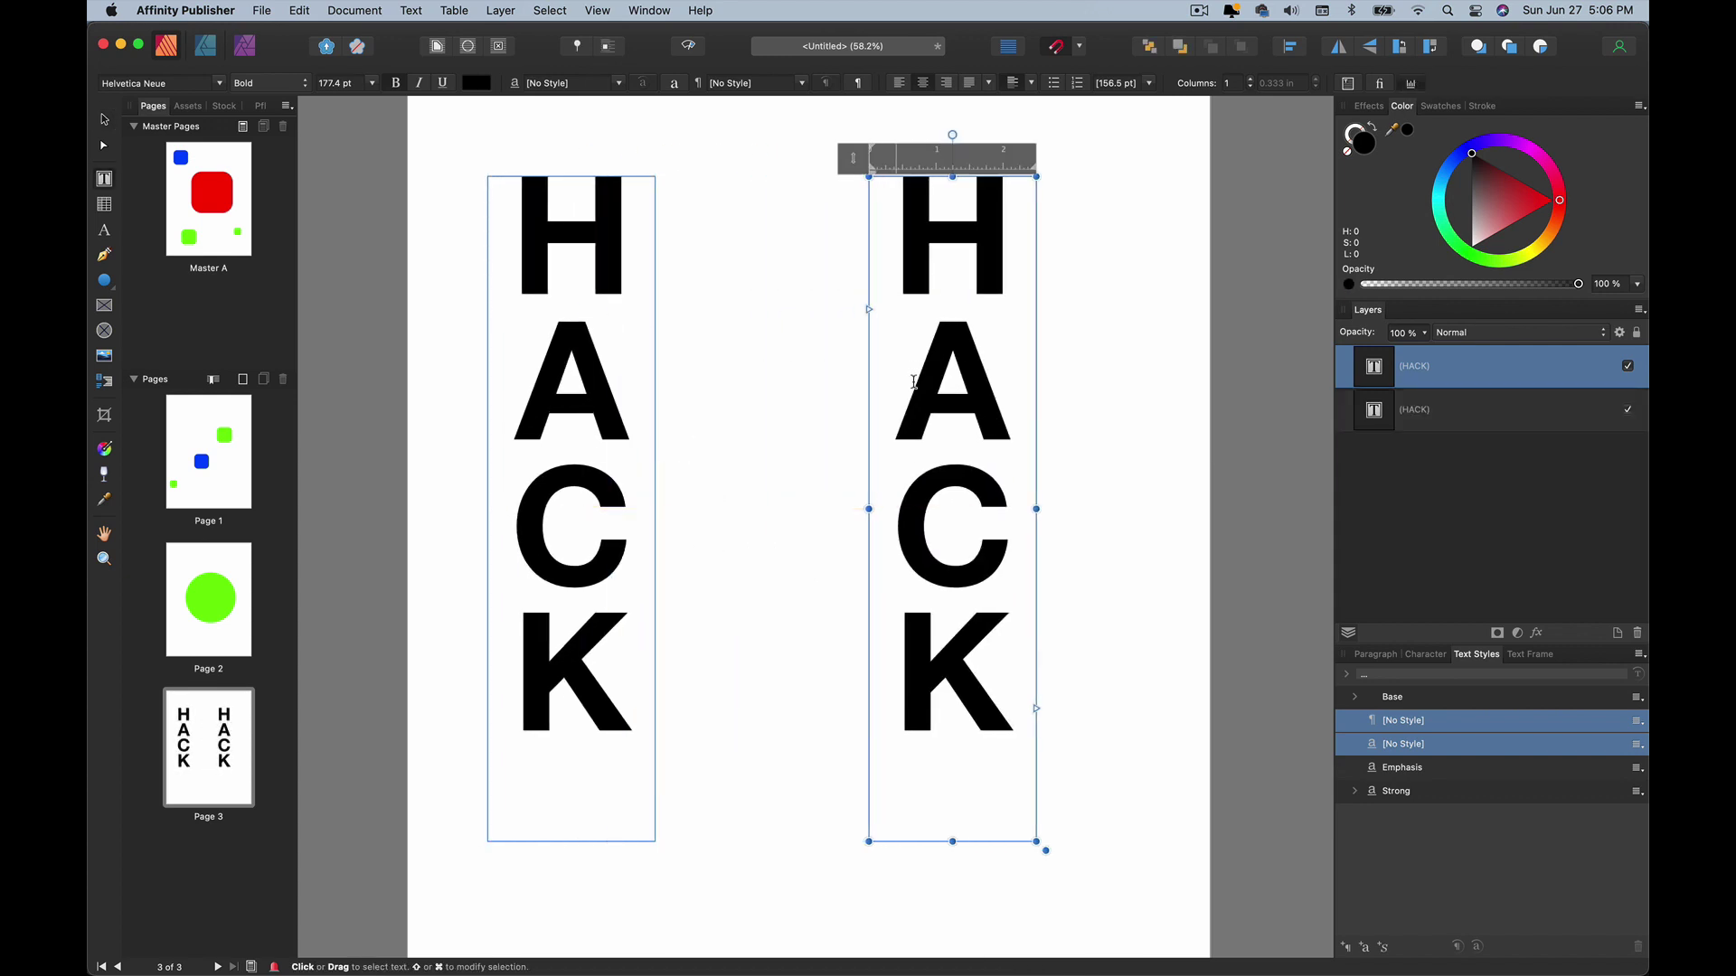
key("alt+Down")
key("Down")
key("alt+Down")
key("shift+Up")
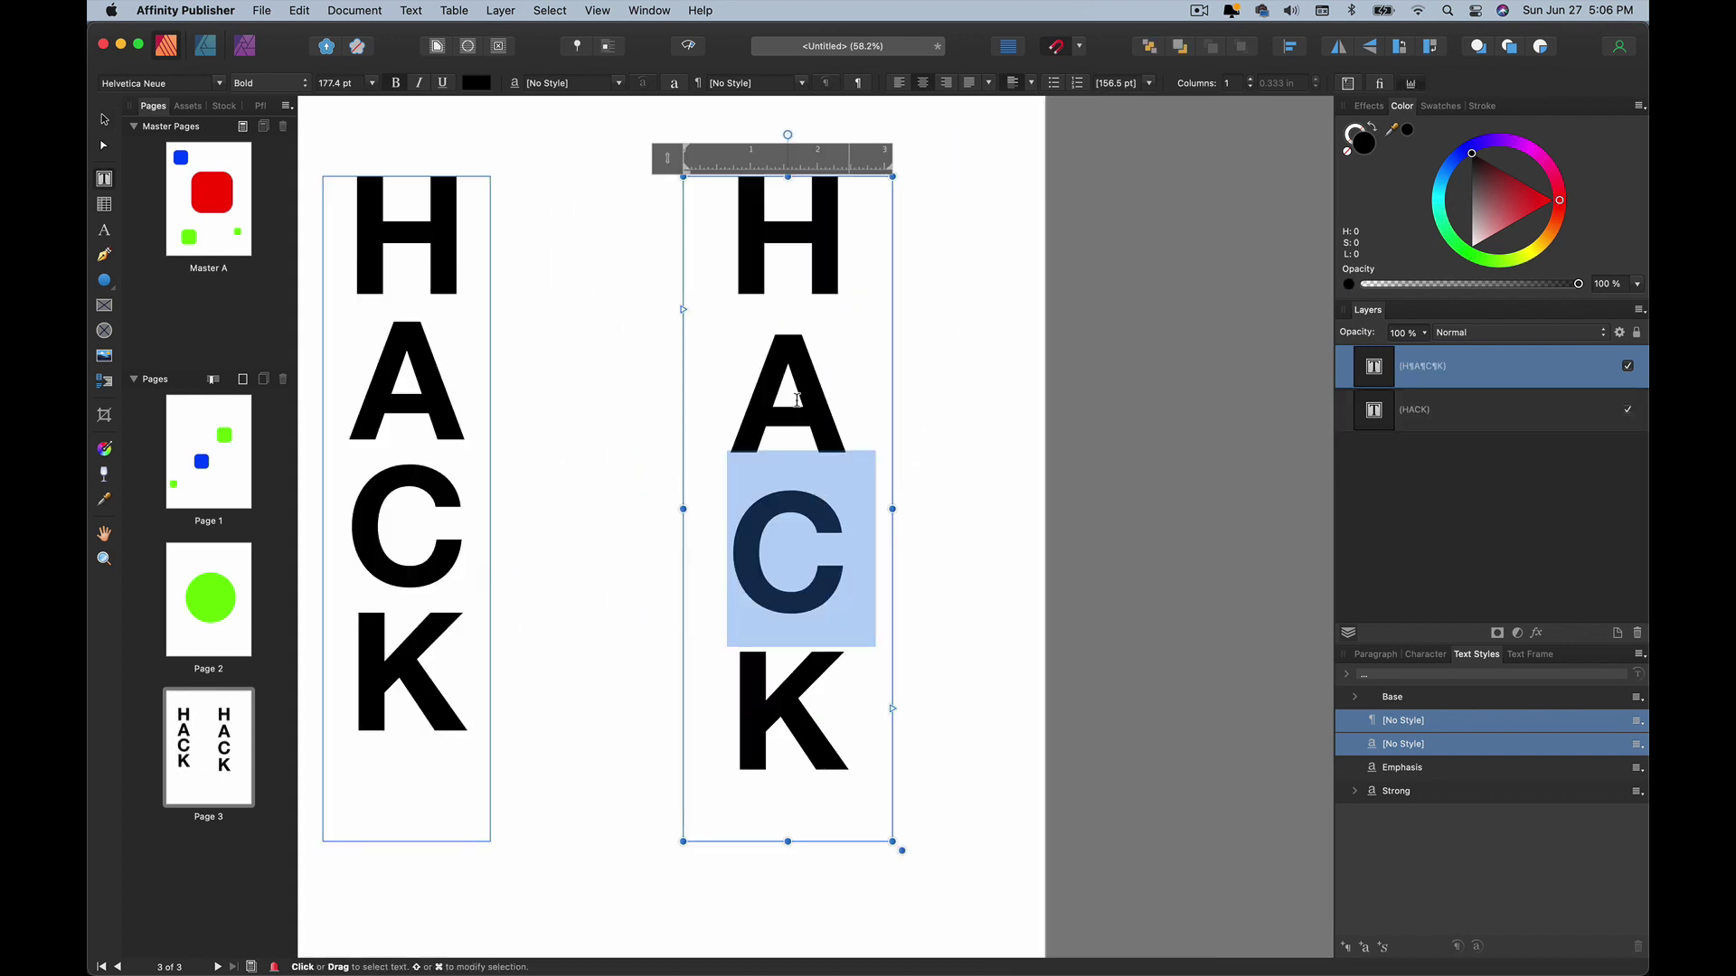
Tighten the leading of the letter A in the copied HACK text to 118.6 pt.
double_click(798, 405)
key("alt+Up")
key("alt+Up")
key("alt+Up")
key("alt+Up")
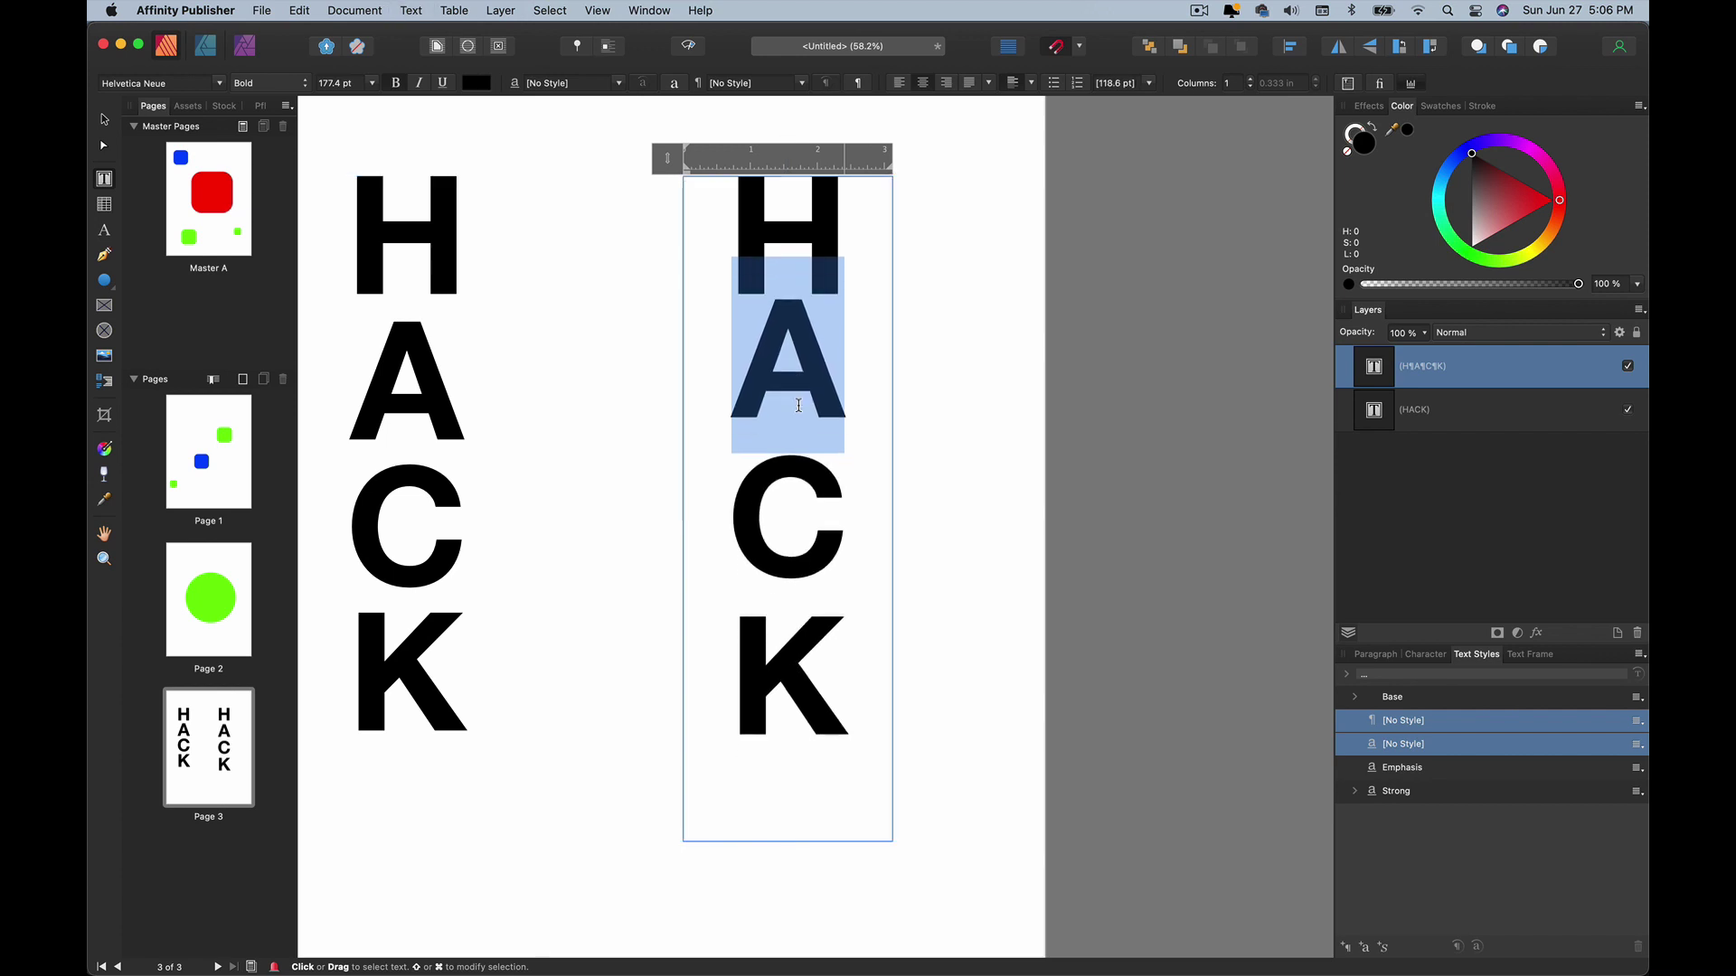
Tighten the leading of the letter C in the copied HACK text.
left_click(794, 479)
double_click(793, 479)
key("alt+Up")
key("alt+Up")
key("alt+Up")
key("alt+Up")
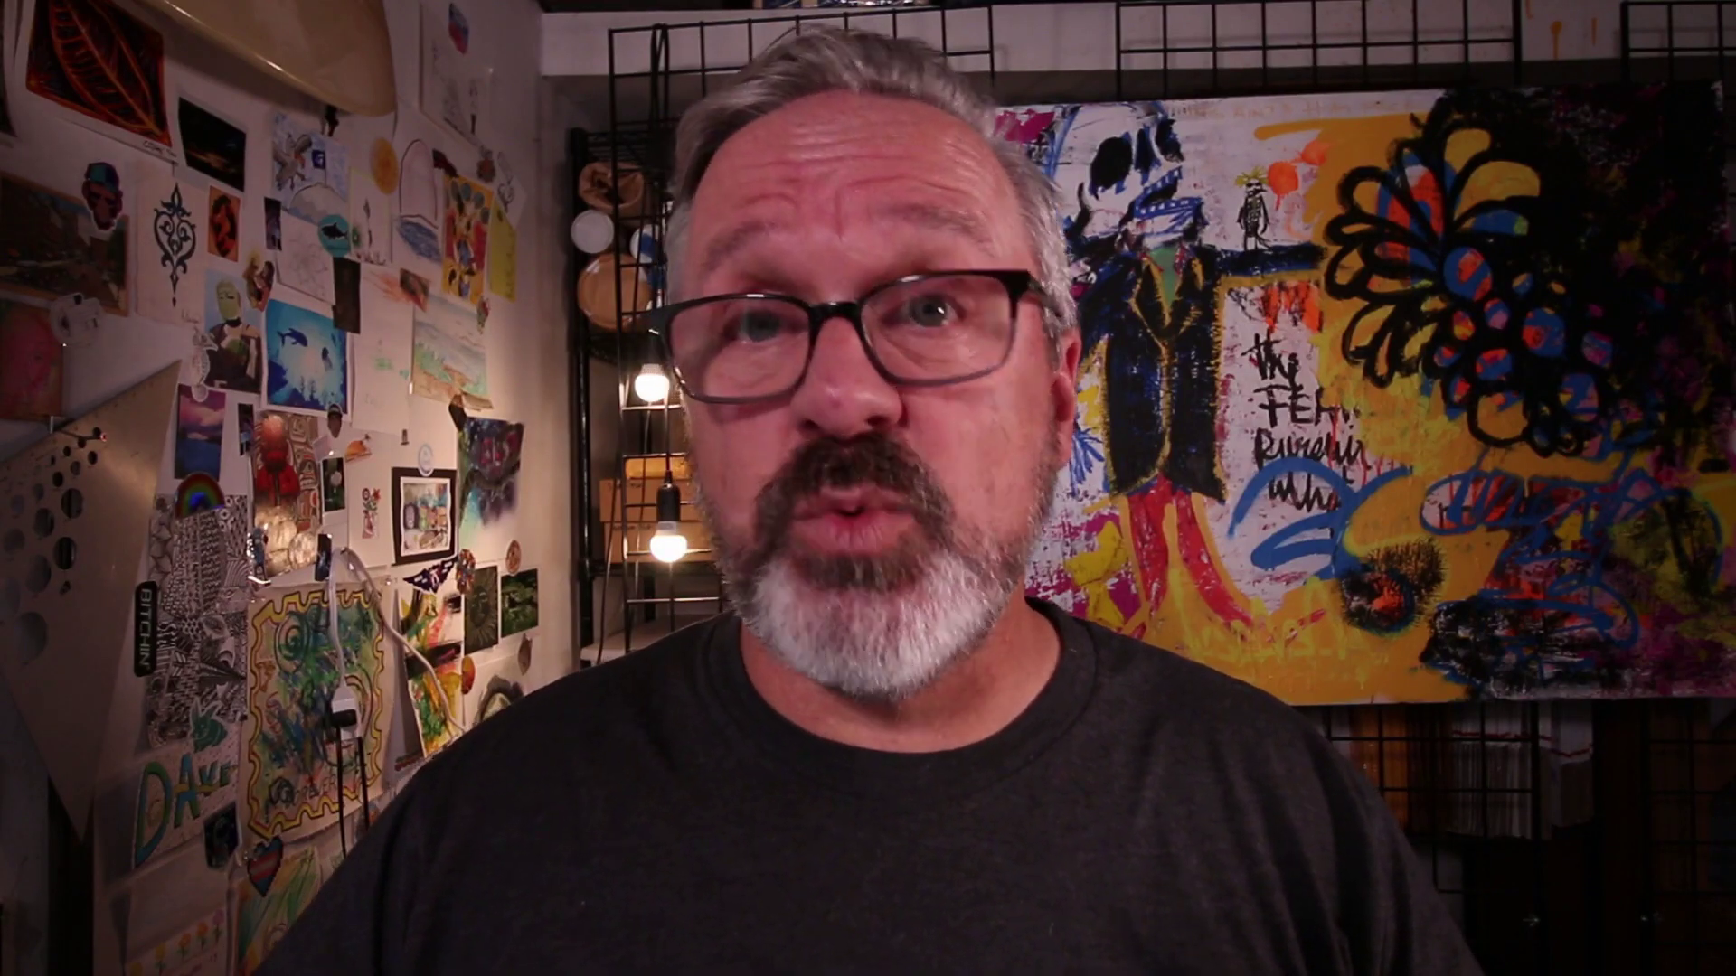
left_click_drag(826, 546, 889, 546)
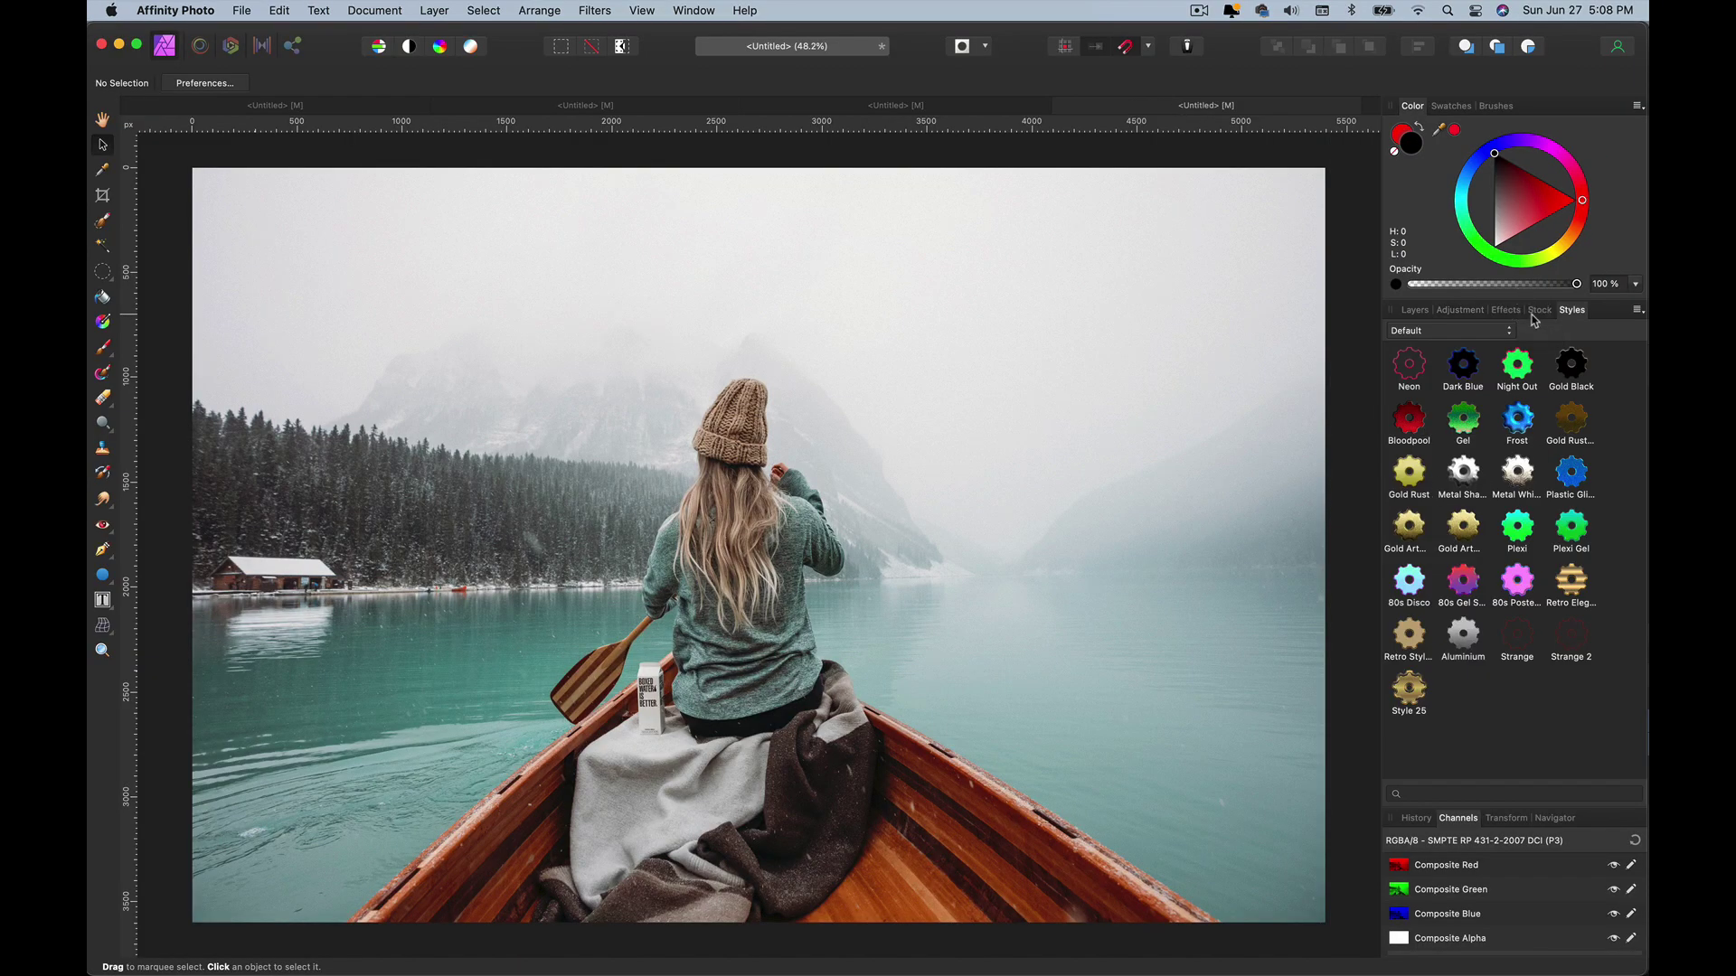
In Affinity Photo, show the asset library and apply the "test 4" Gradient Map preset to the canoe photo.
key("super+shift+a")
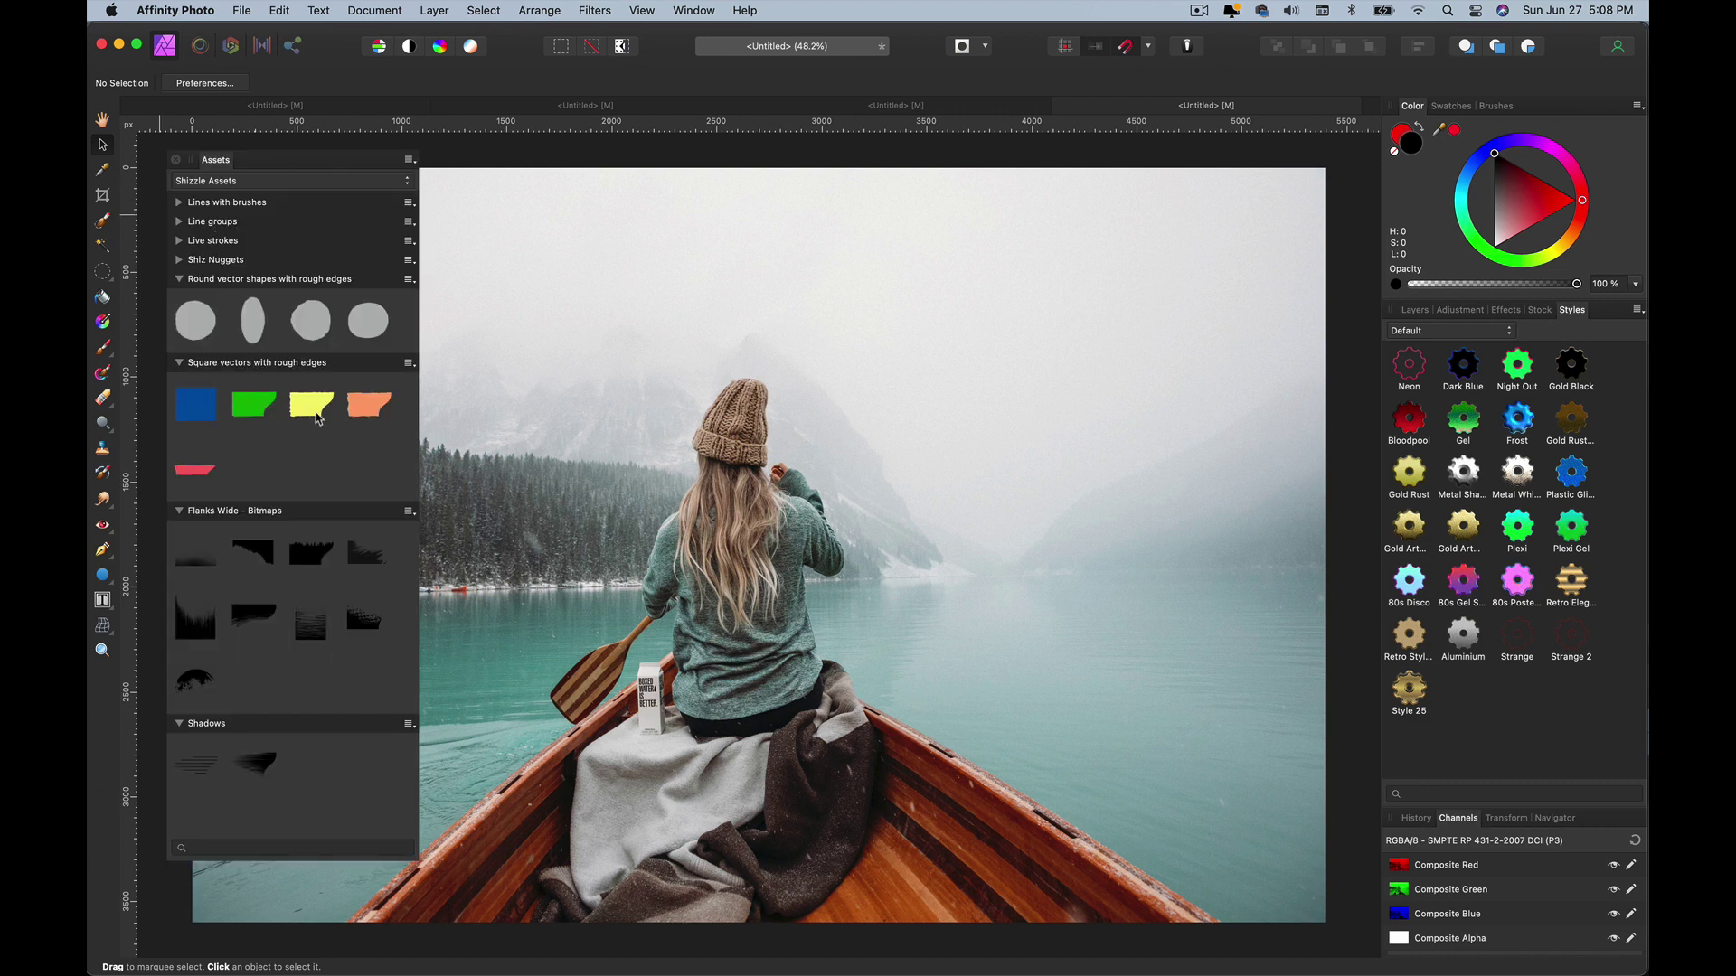
left_click(1460, 310)
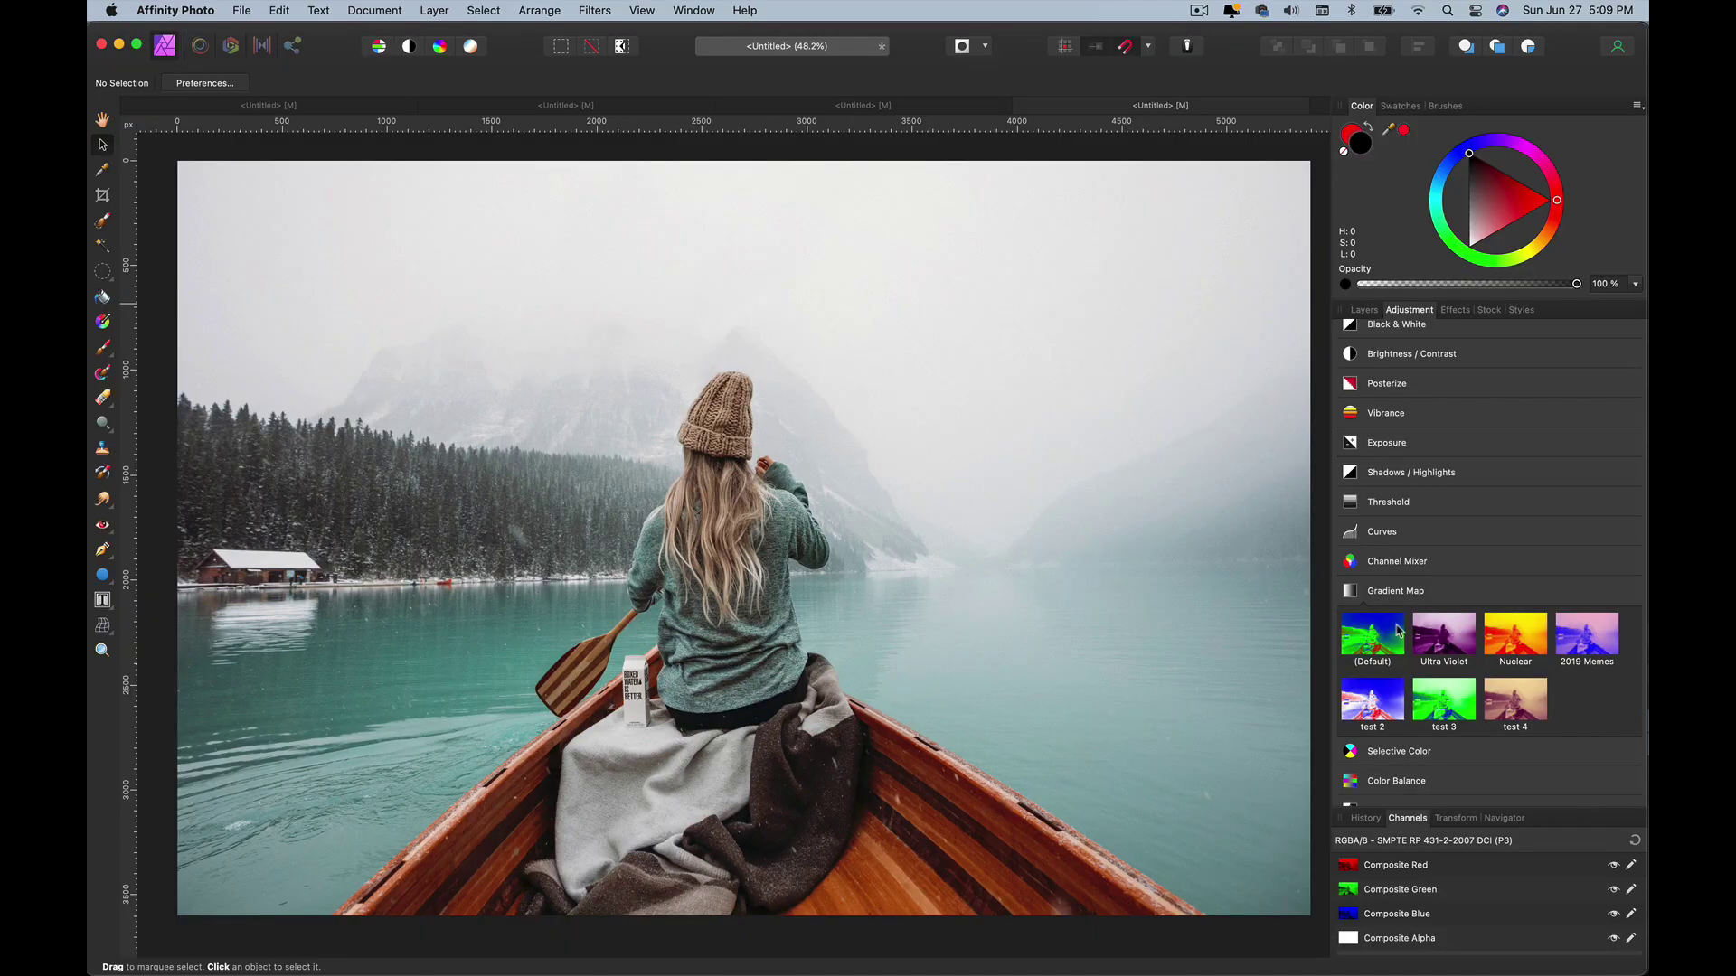
left_click(1490, 712)
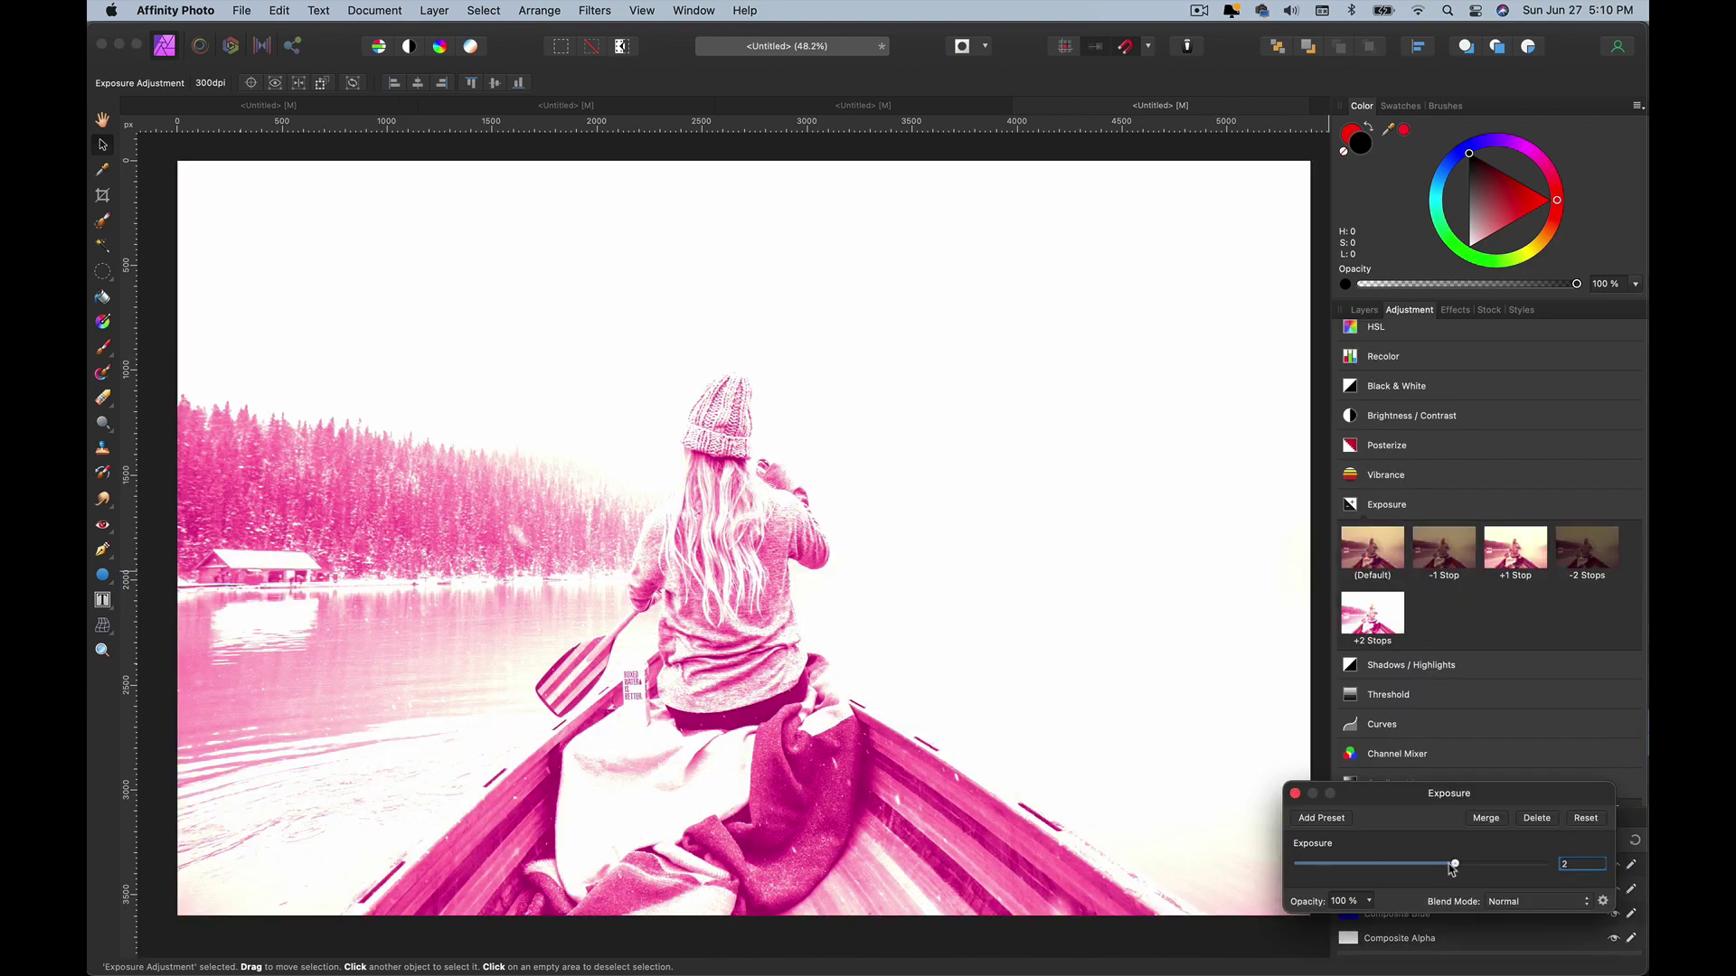
Set the Exposure adjustment to 1.626 and its blend mode to Linear Burn.
mouse_move(1451, 866)
left_mouse_down()
mouse_move(1383, 866)
mouse_move(1457, 867)
left_mouse_up()
left_click(1537, 902)
left_click(1508, 945)
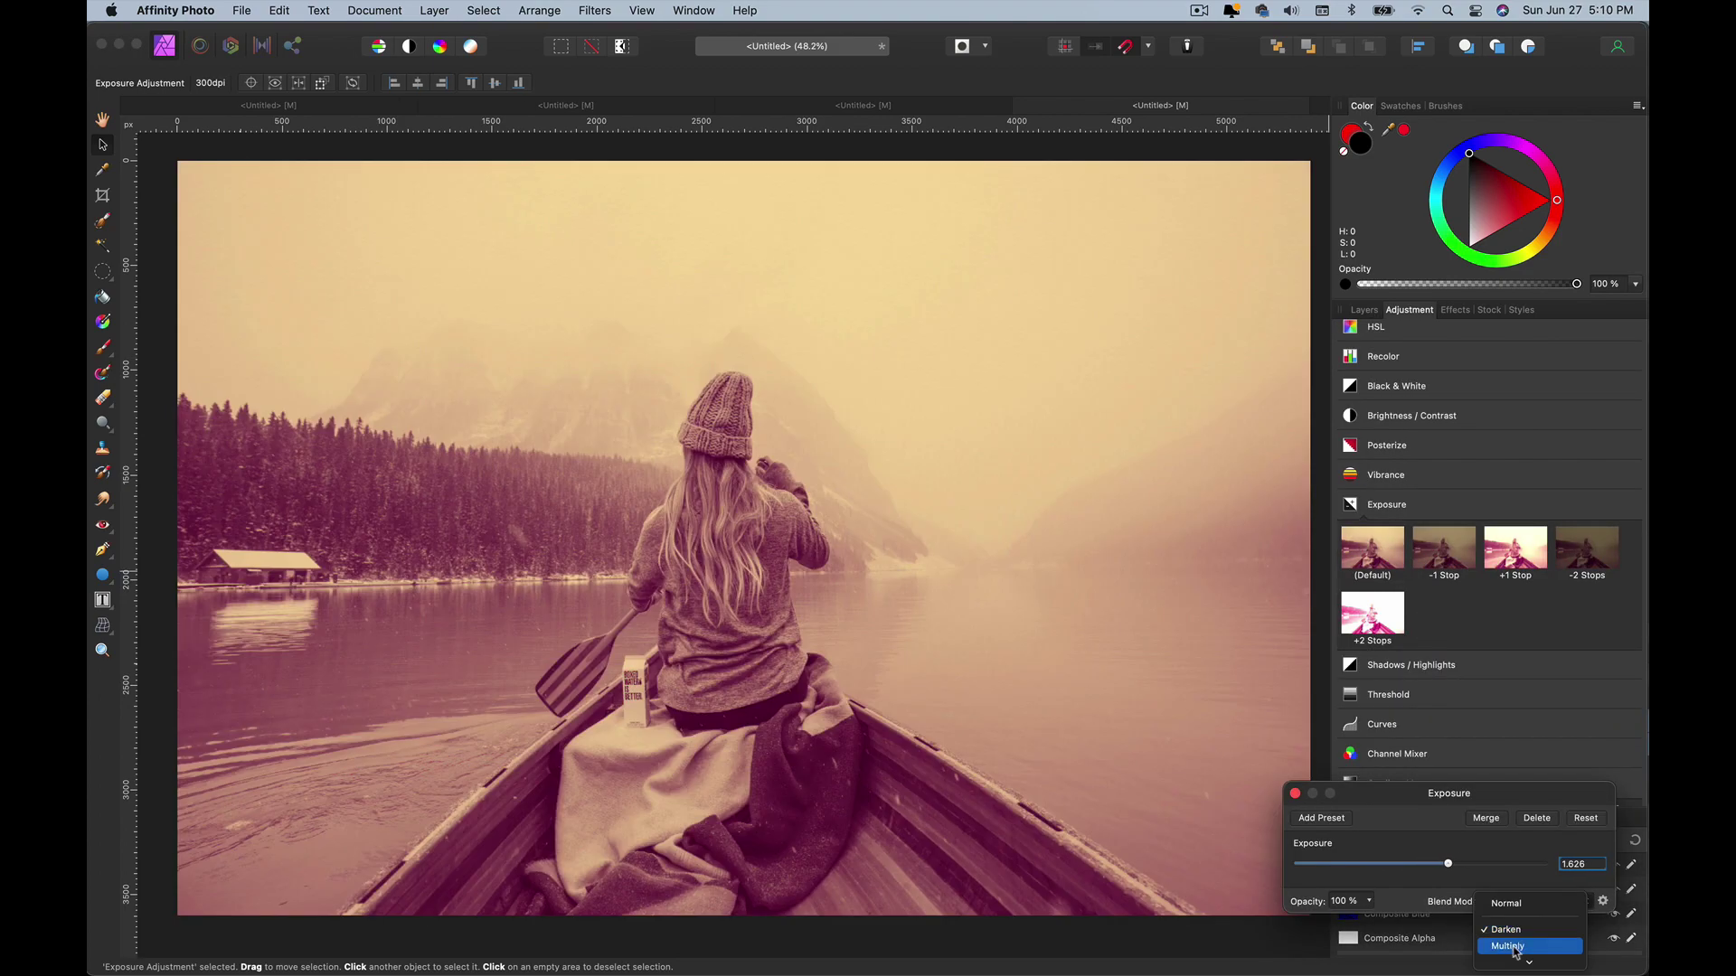
left_click(1537, 901)
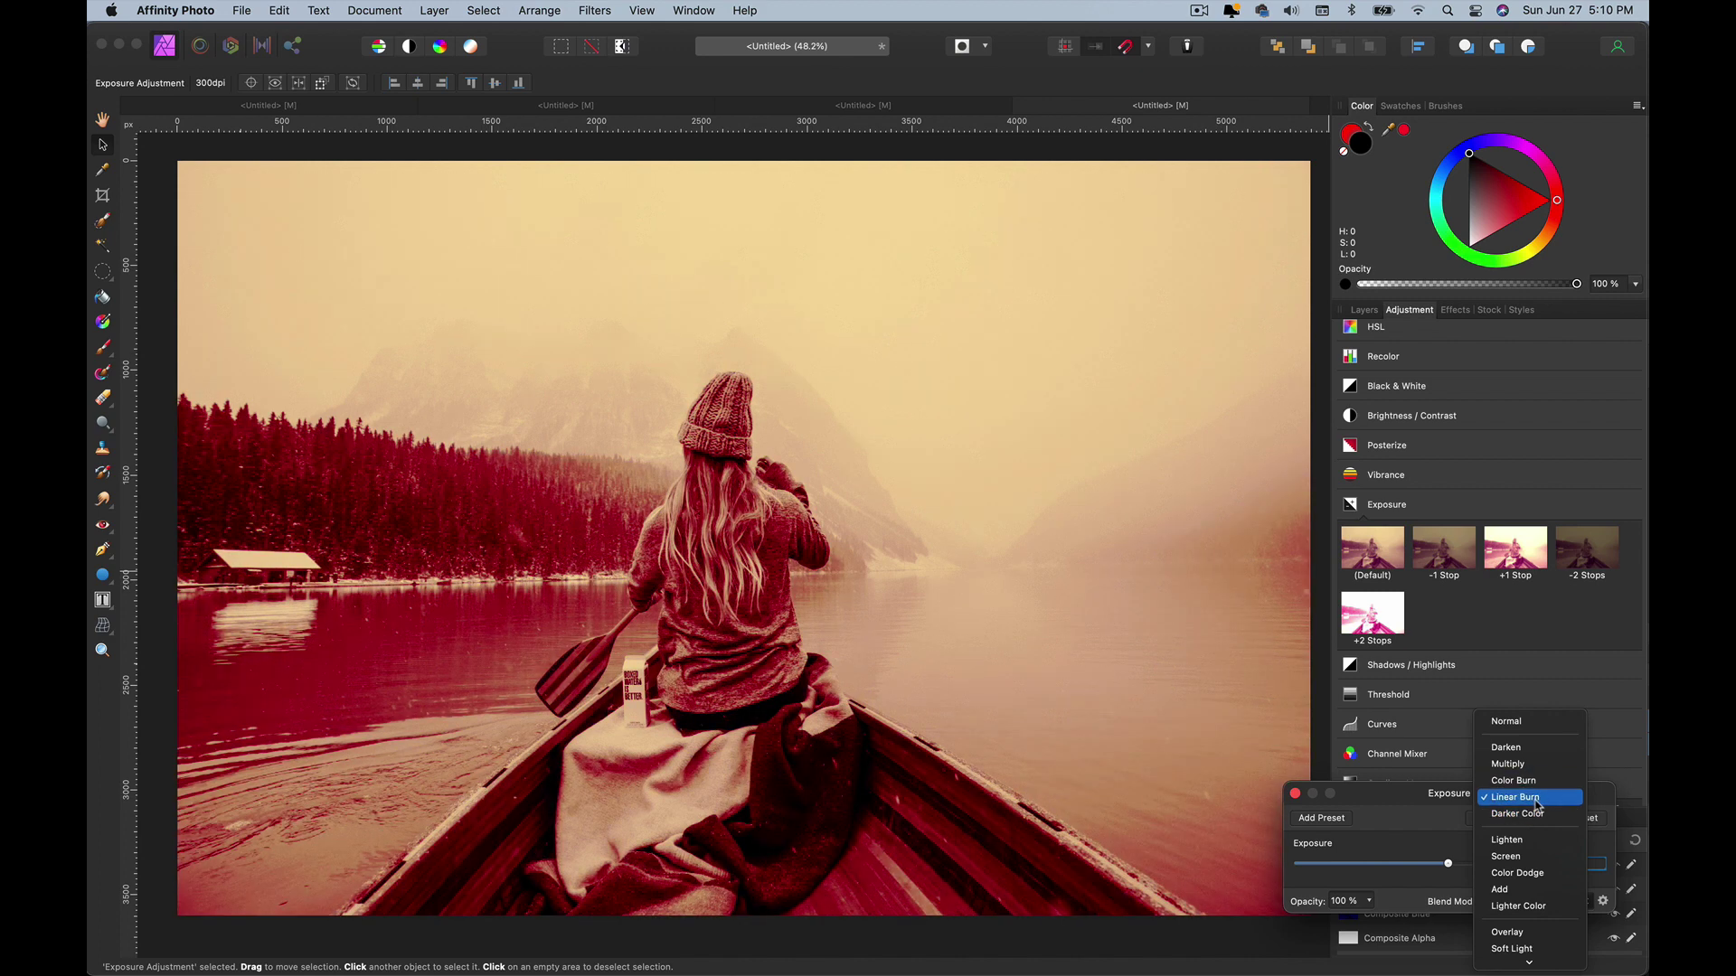
left_click(1537, 797)
Add a Threshold adjustment at 37 % to the photo and set its blend mode to Overlay.
scroll(1492, 632, "down", 1)
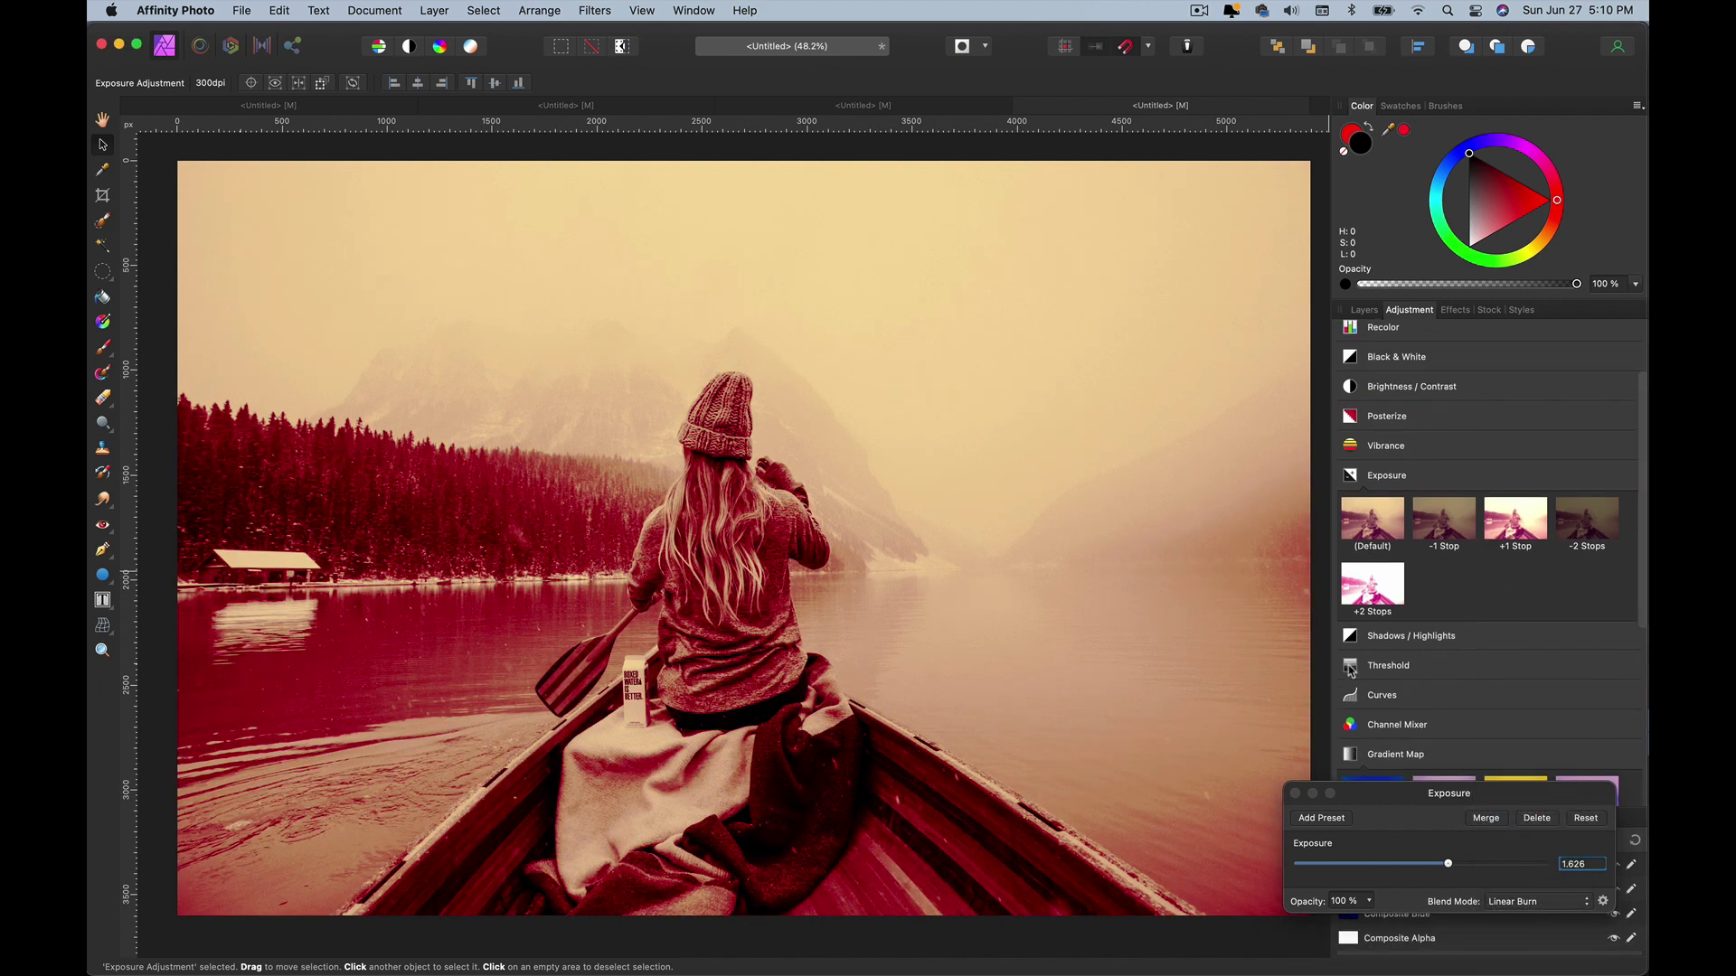
left_click(1370, 669)
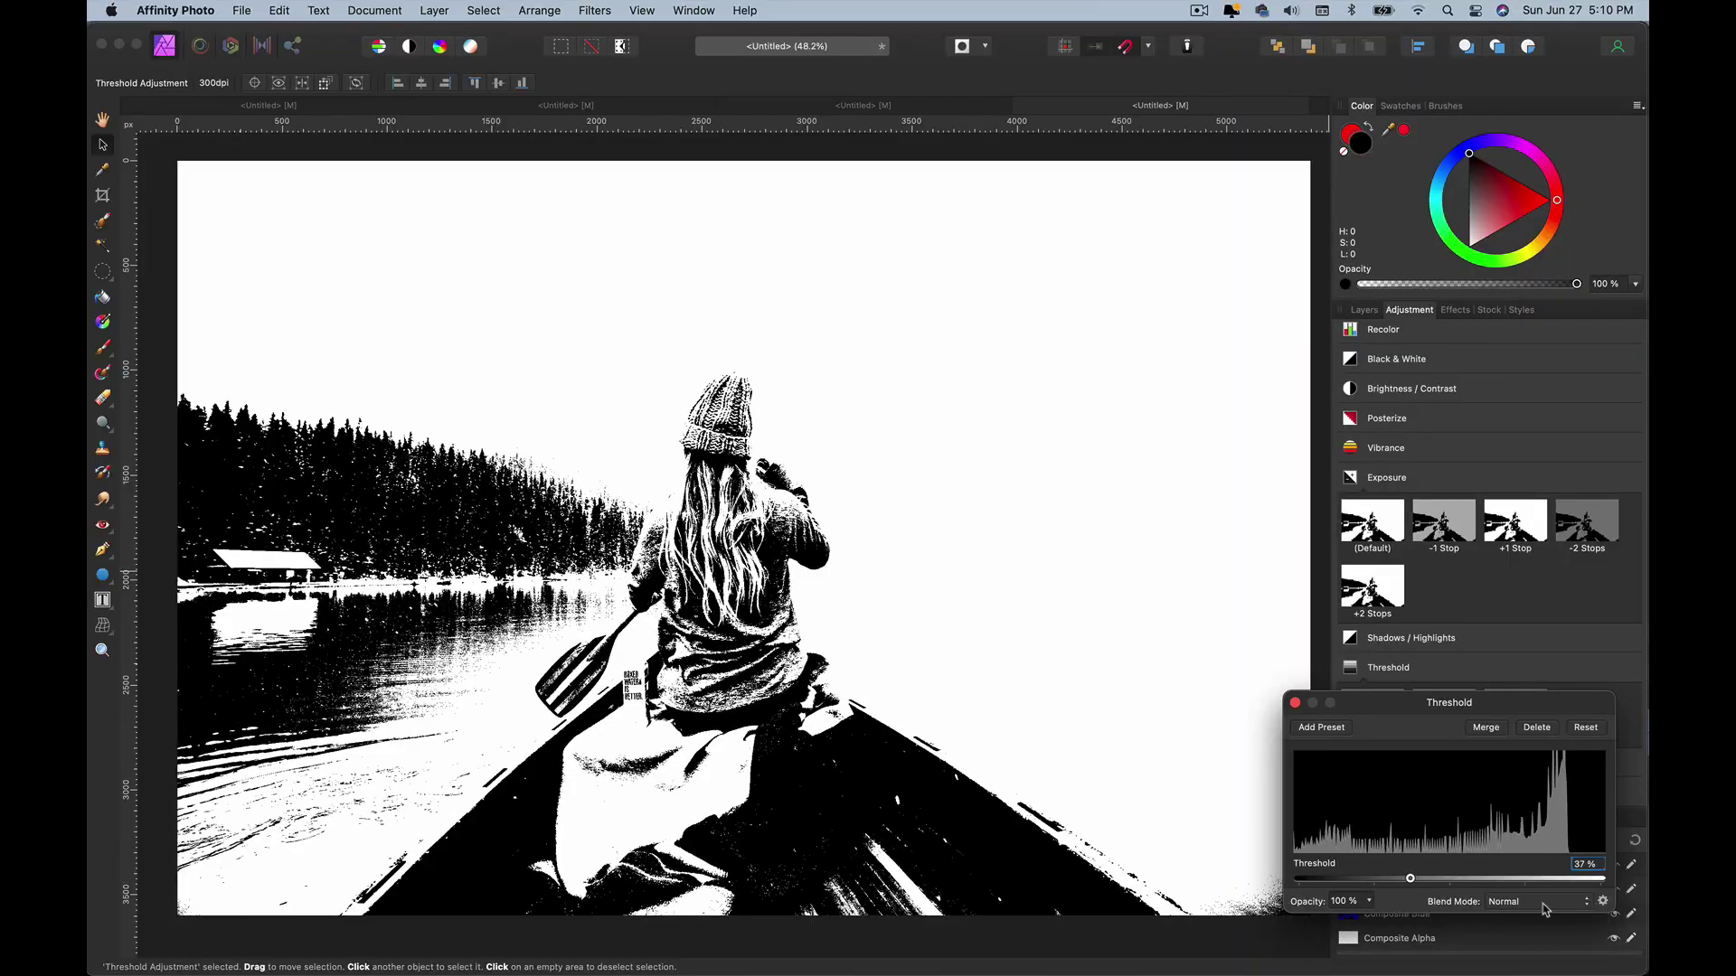
left_click(1544, 901)
scroll(1526, 968, "down", 5)
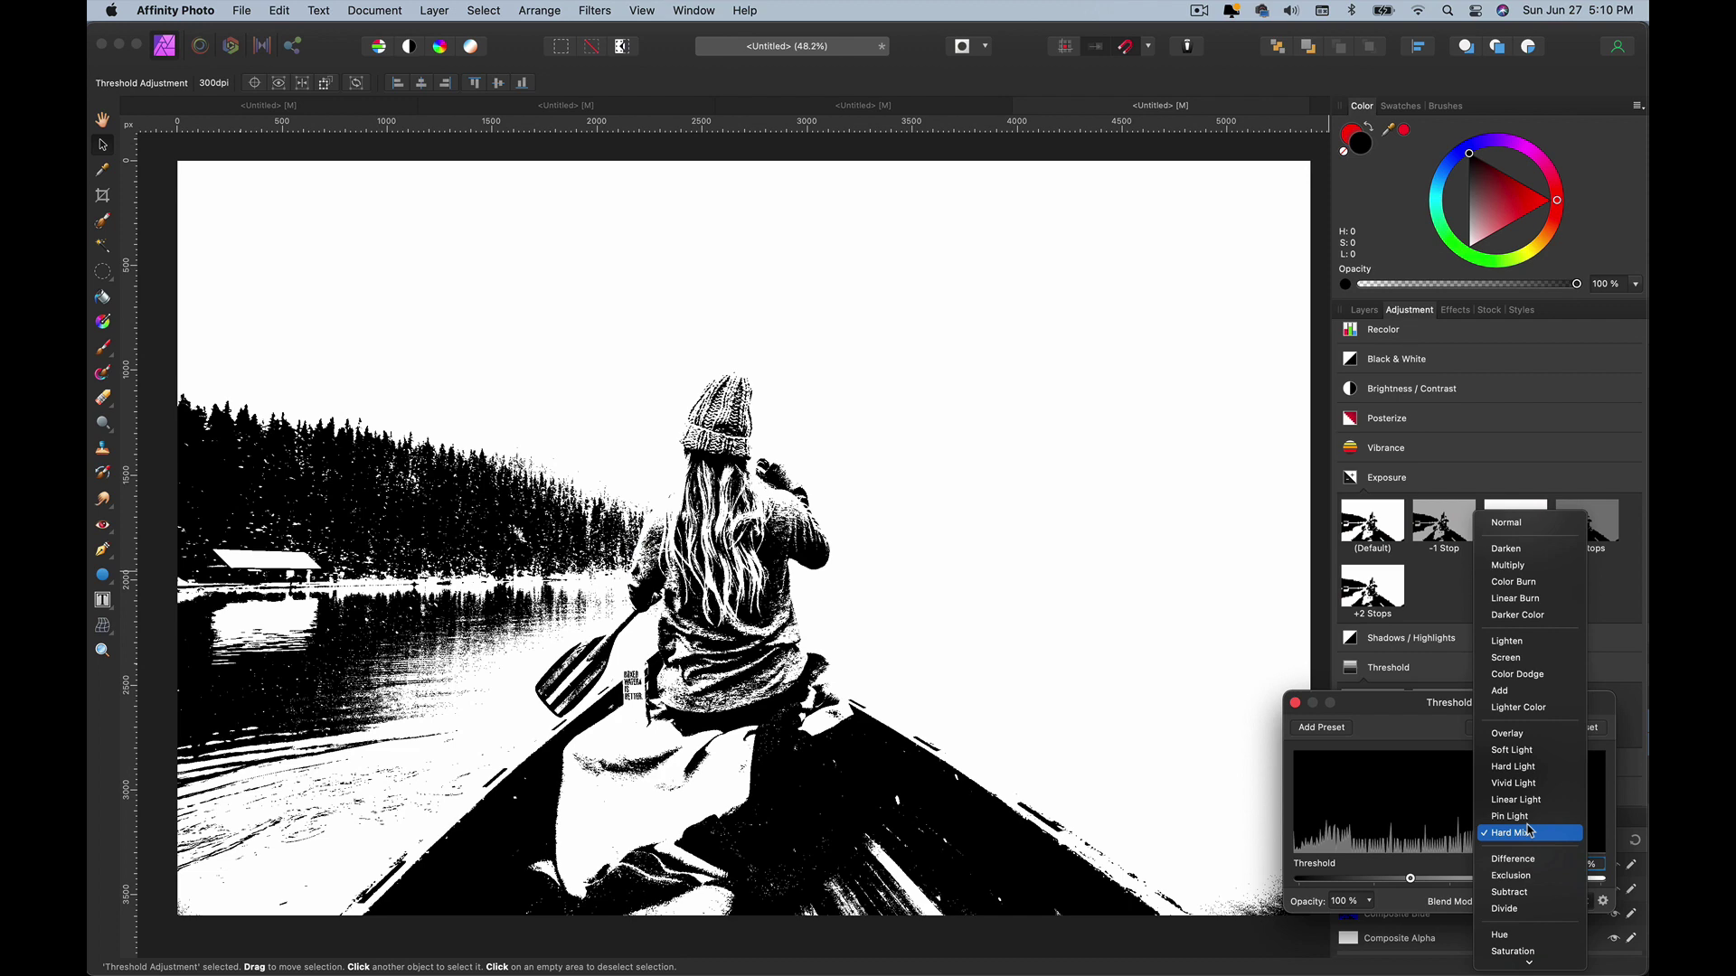
left_click(1526, 736)
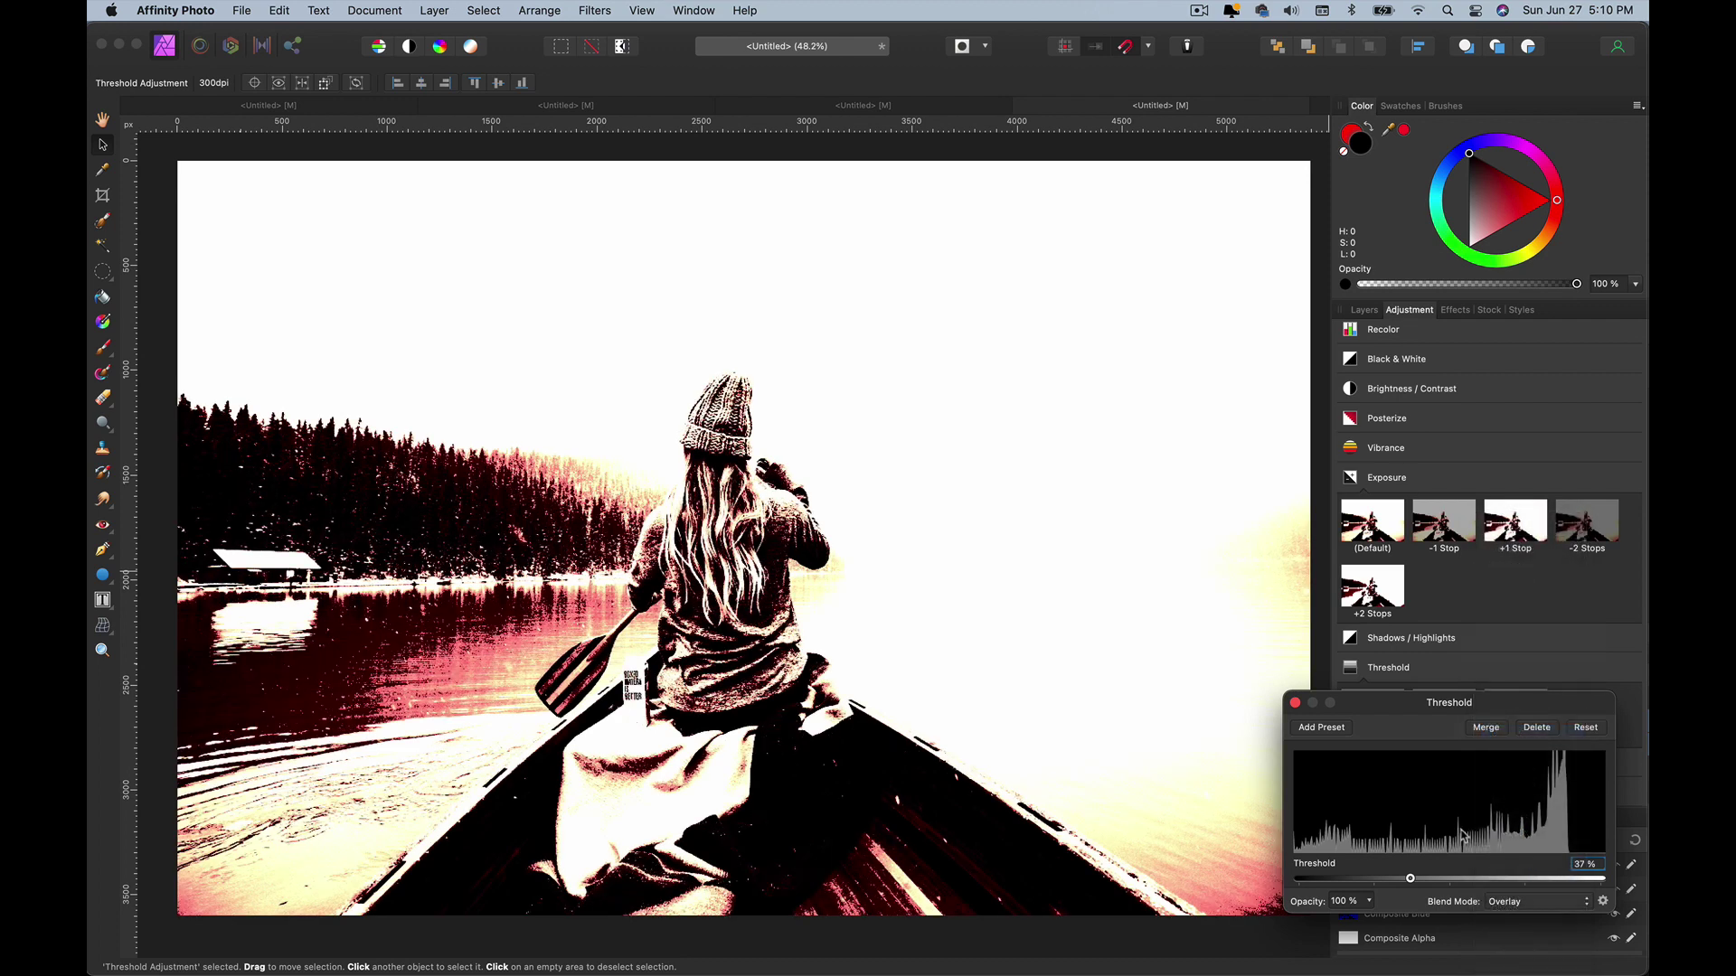
Lower the Threshold adjustment's opacity to 55 %.
left_click(1368, 902)
left_click_drag(1345, 926, 1305, 923)
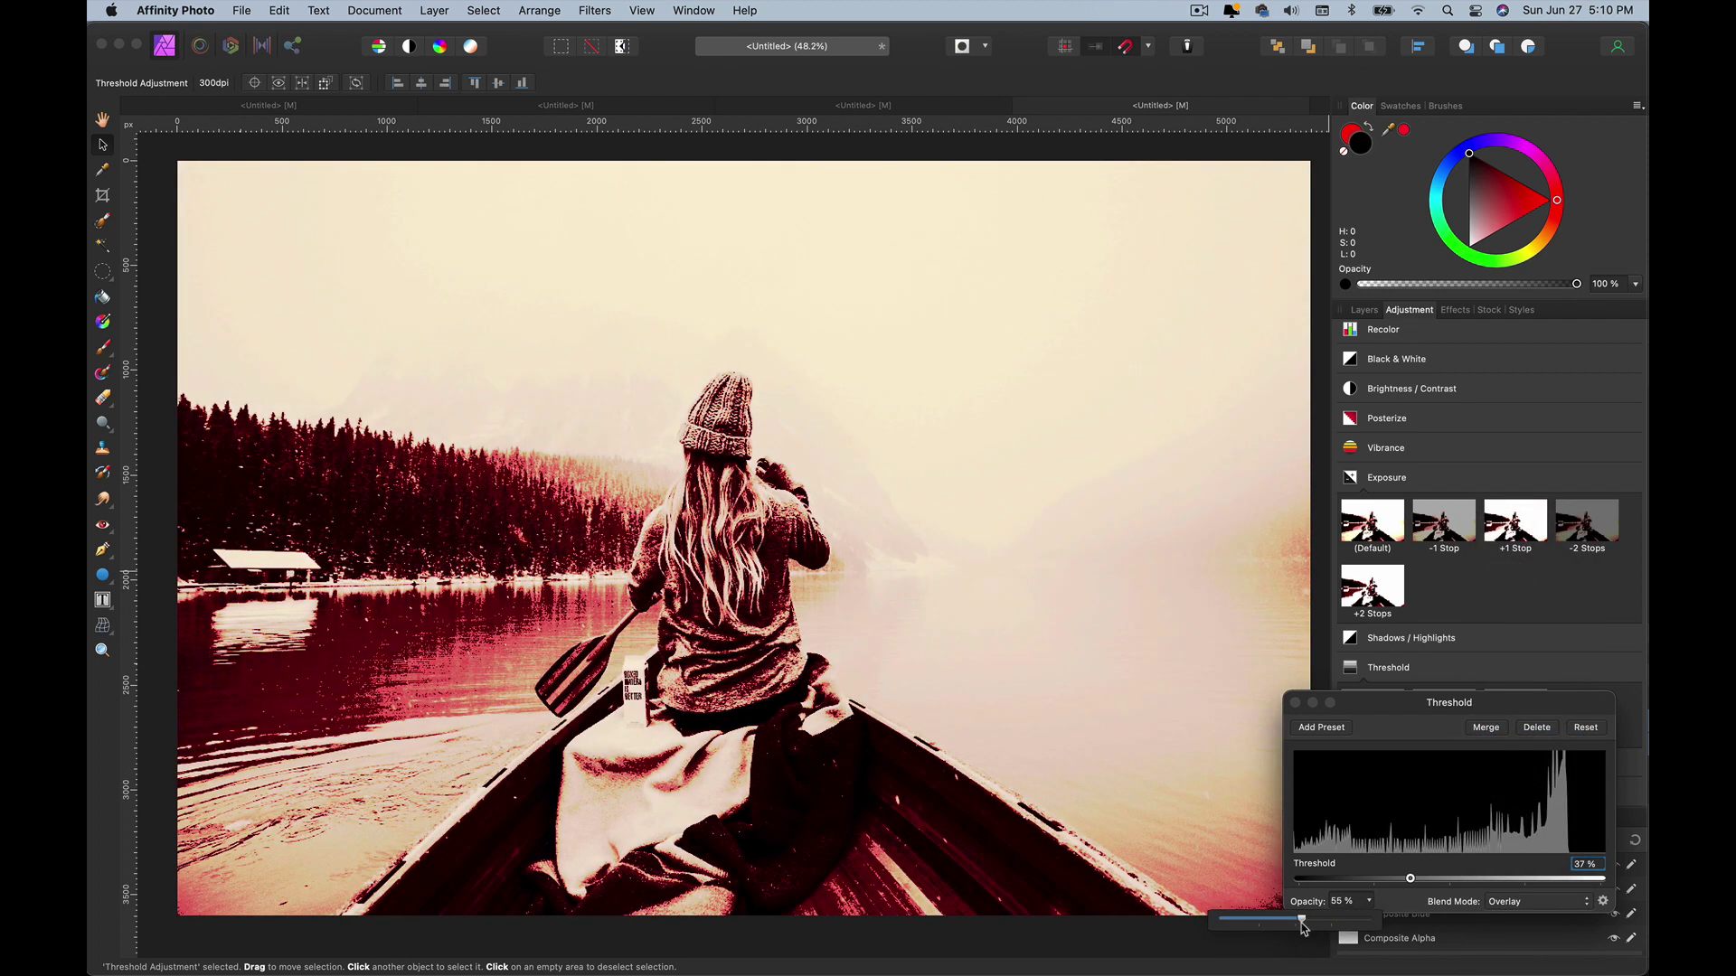
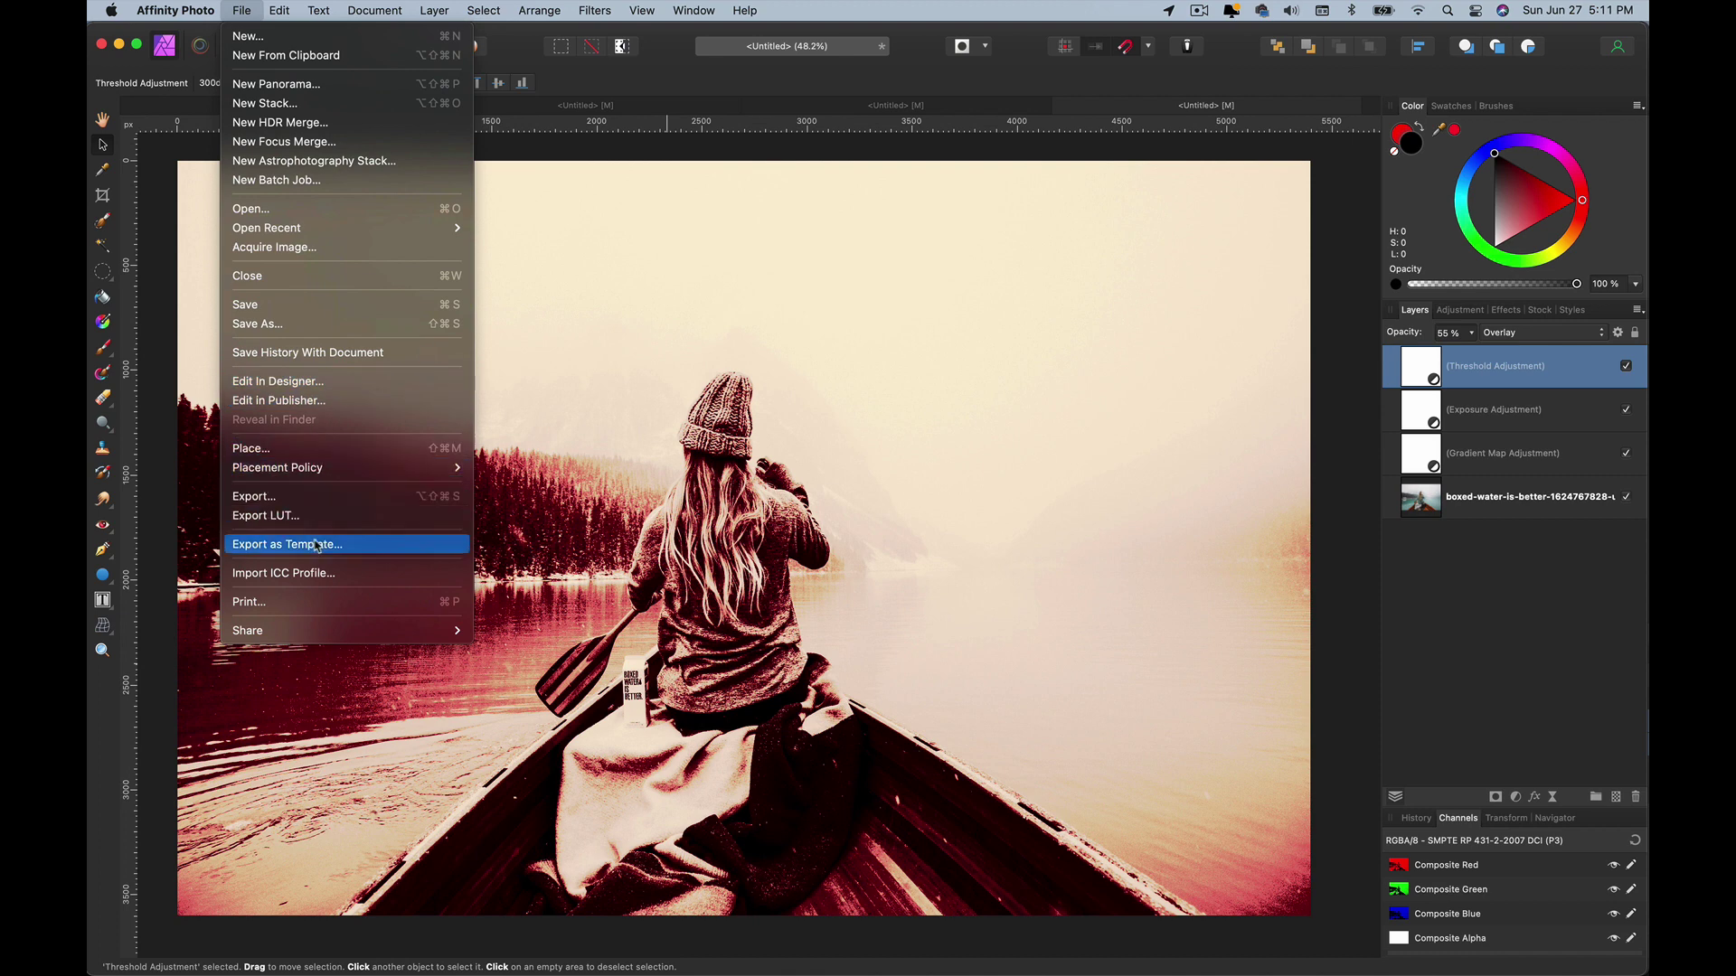
Export the combined adjustments as a .cube LUT titled "test lut" to the Desktop.
left_click(310, 517)
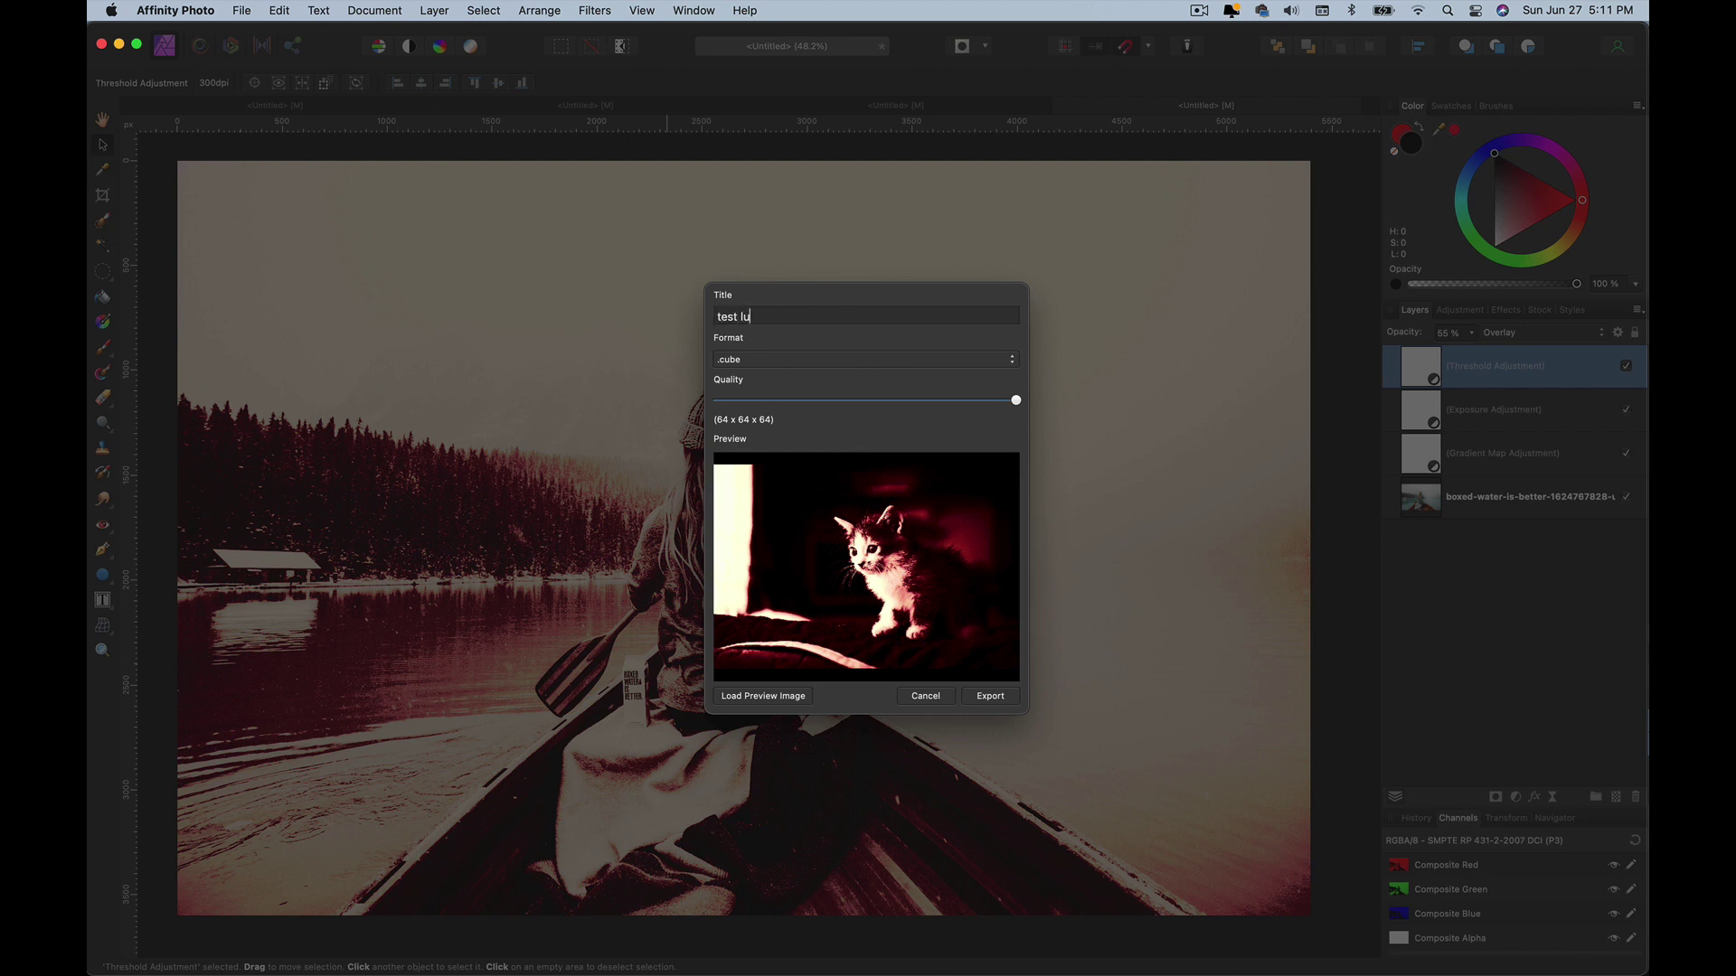
left_click(733, 363)
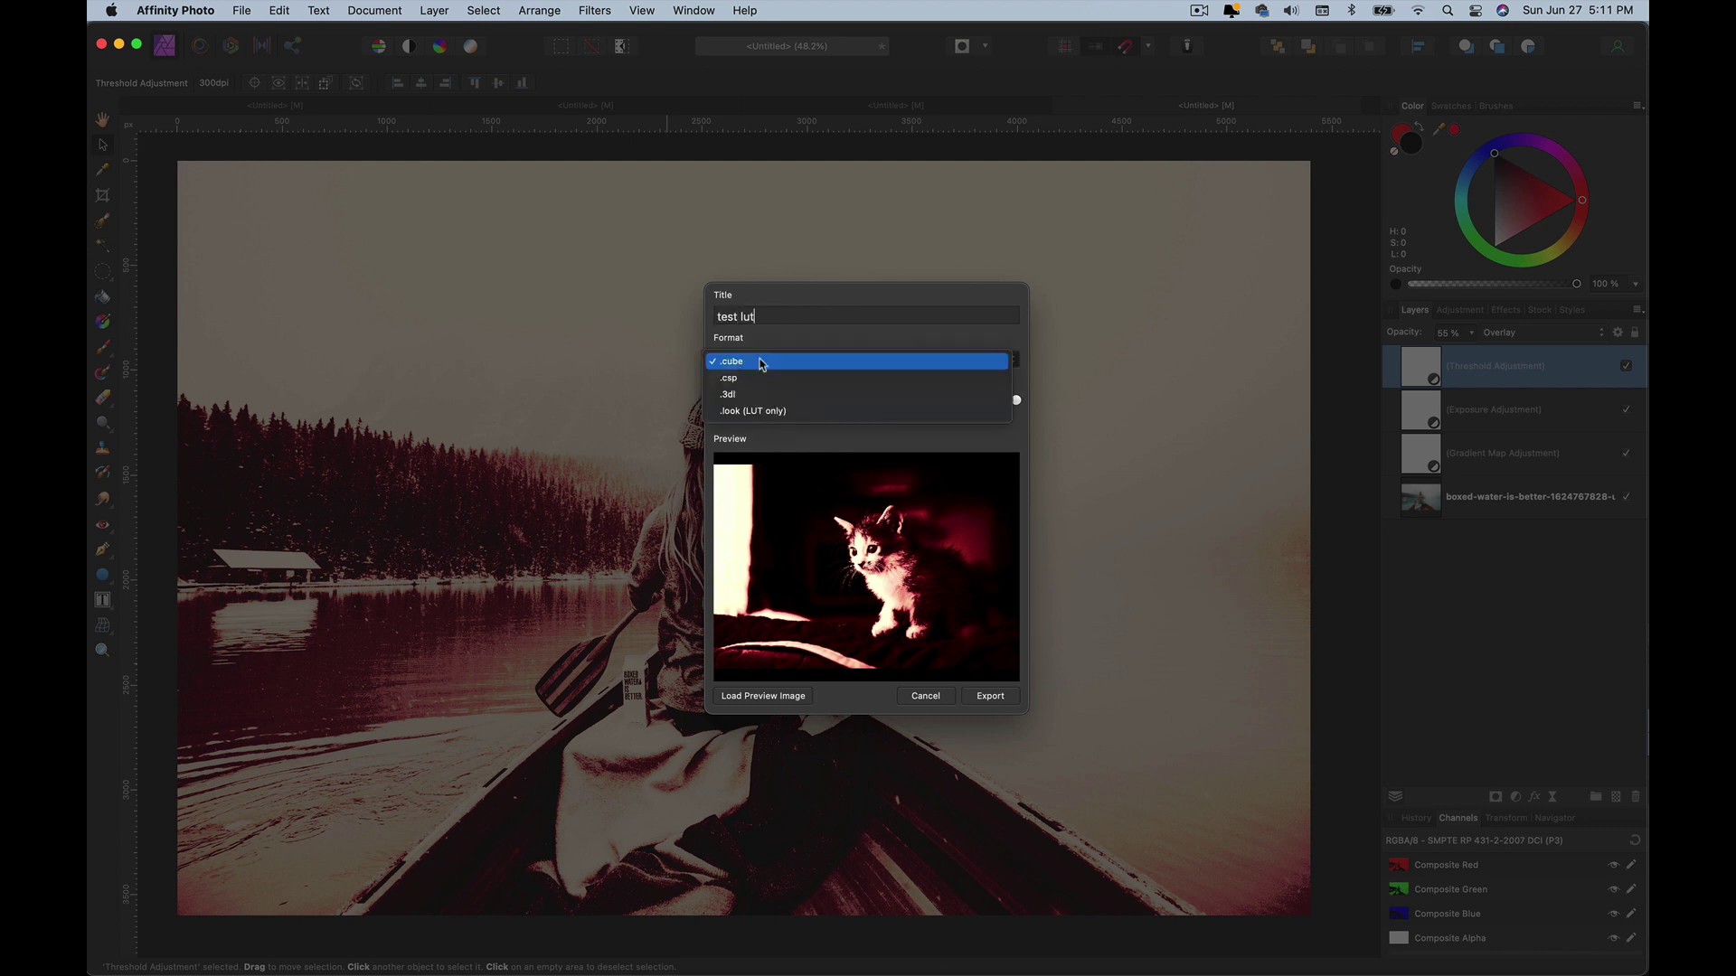
left_click(843, 334)
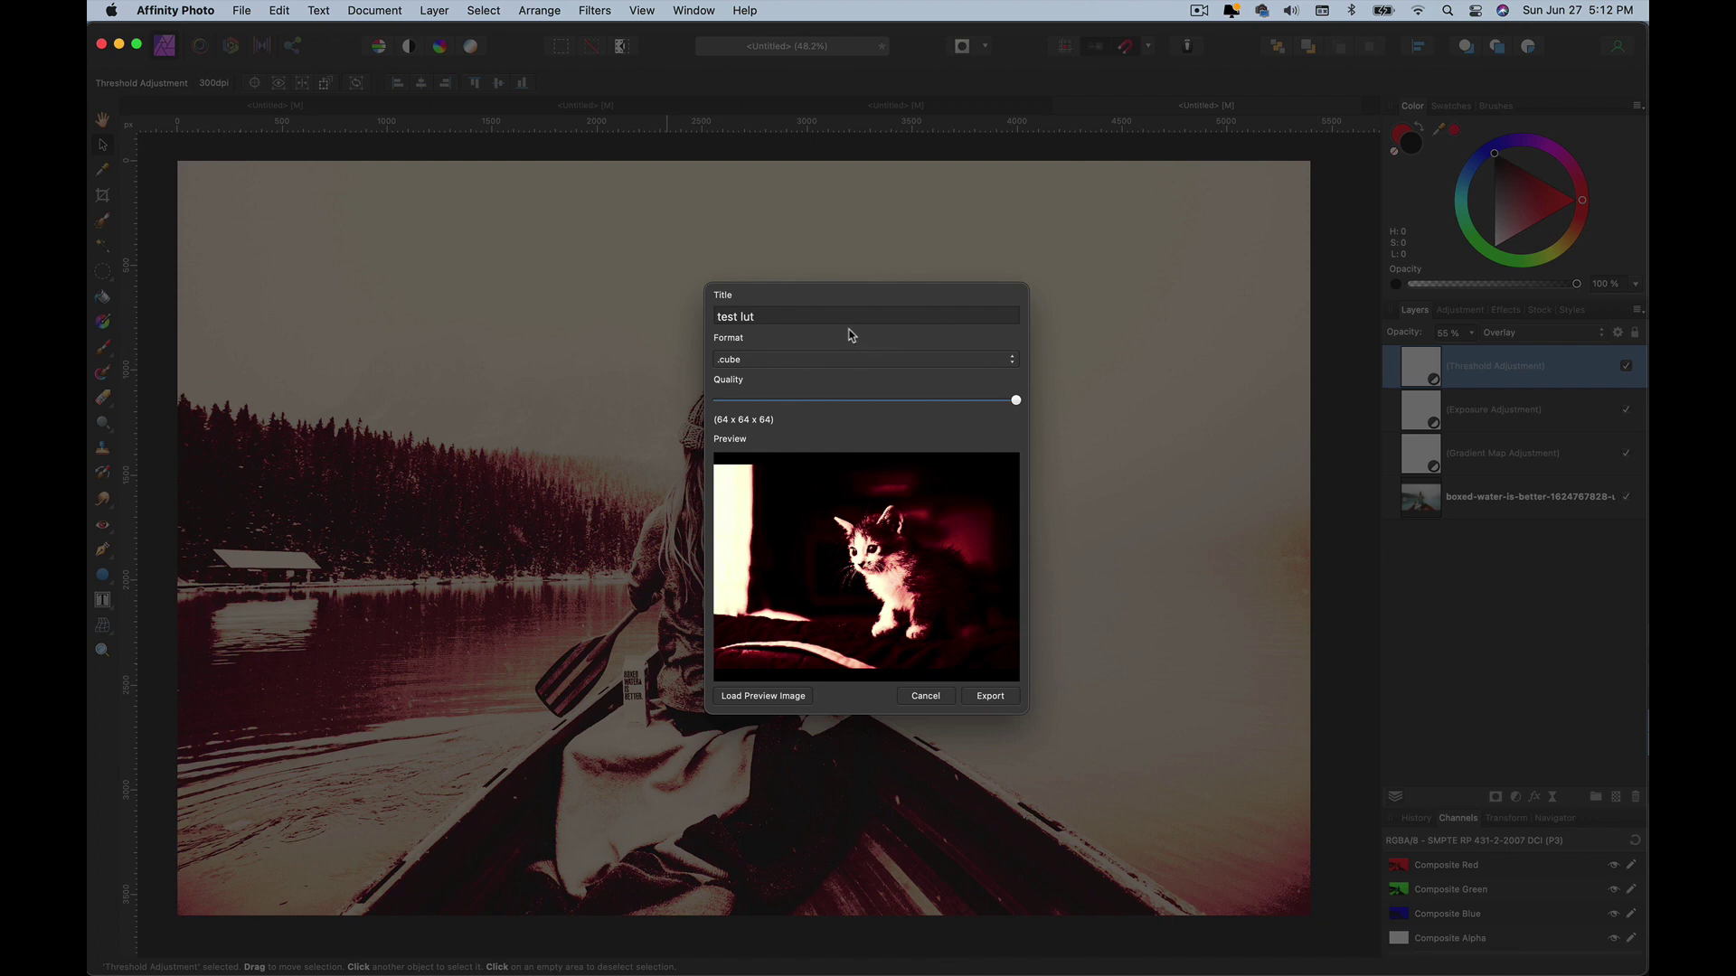
left_click(990, 696)
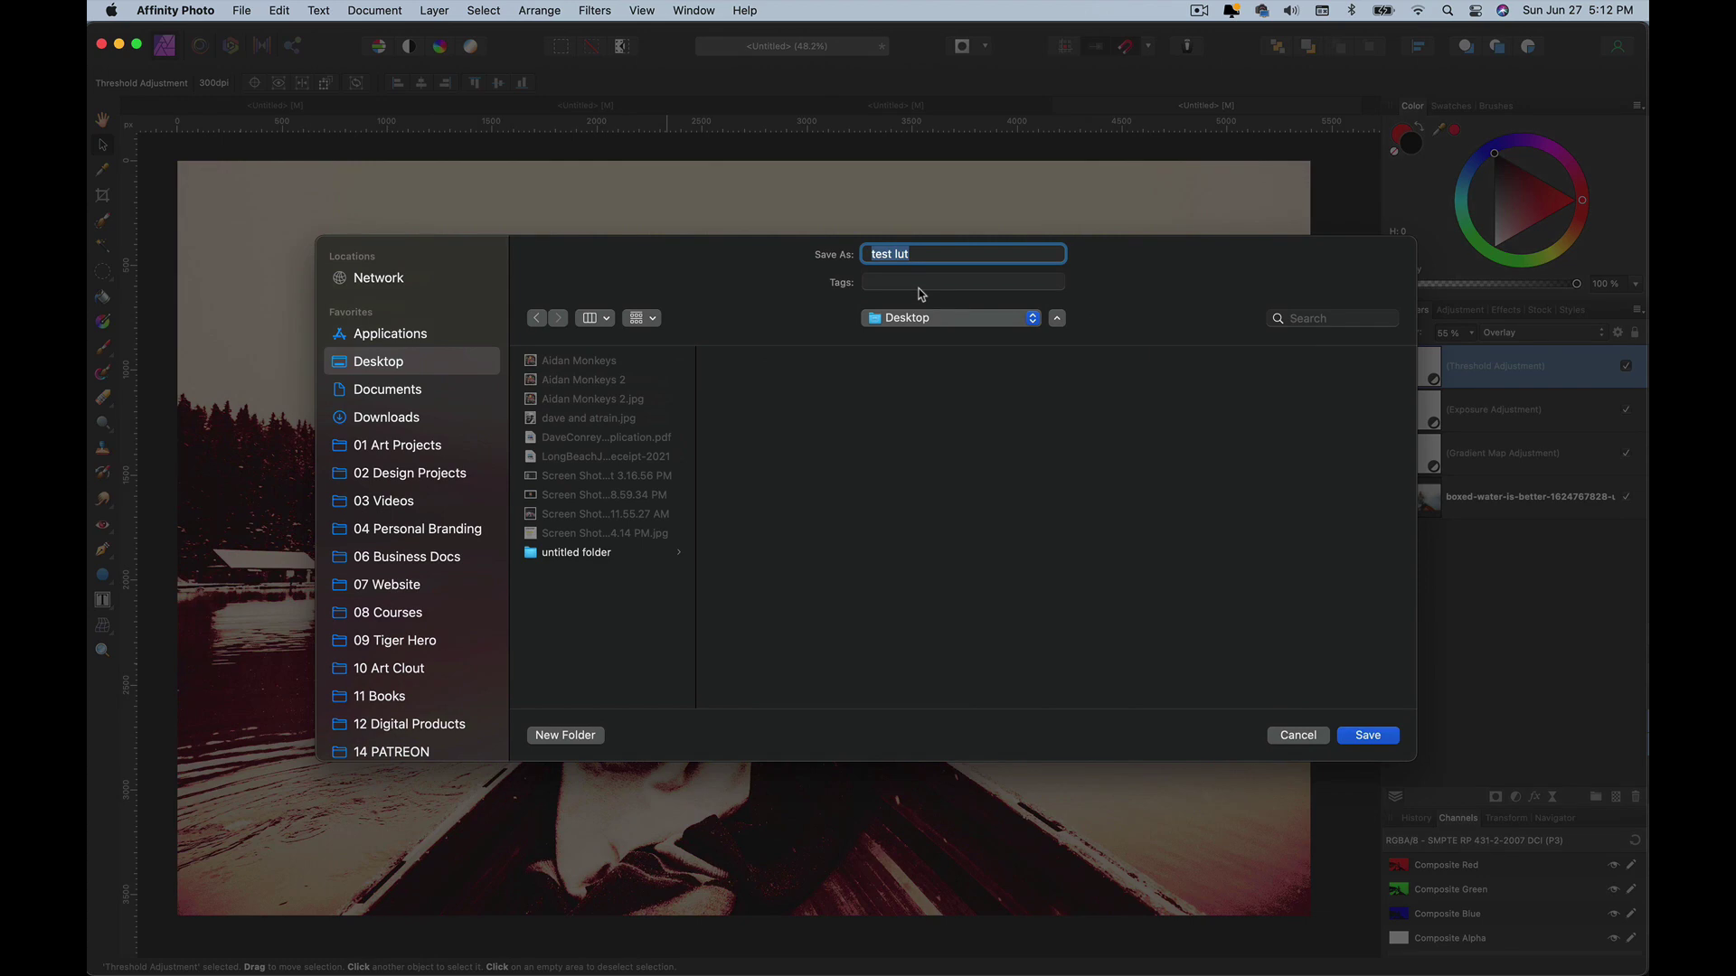
key("Return")
Delete the Threshold, Exposure and Gradient Map adjustment layers above the canoe photo.
left_click(1544, 453)
left_click(1544, 367, "shift")
key("Delete")
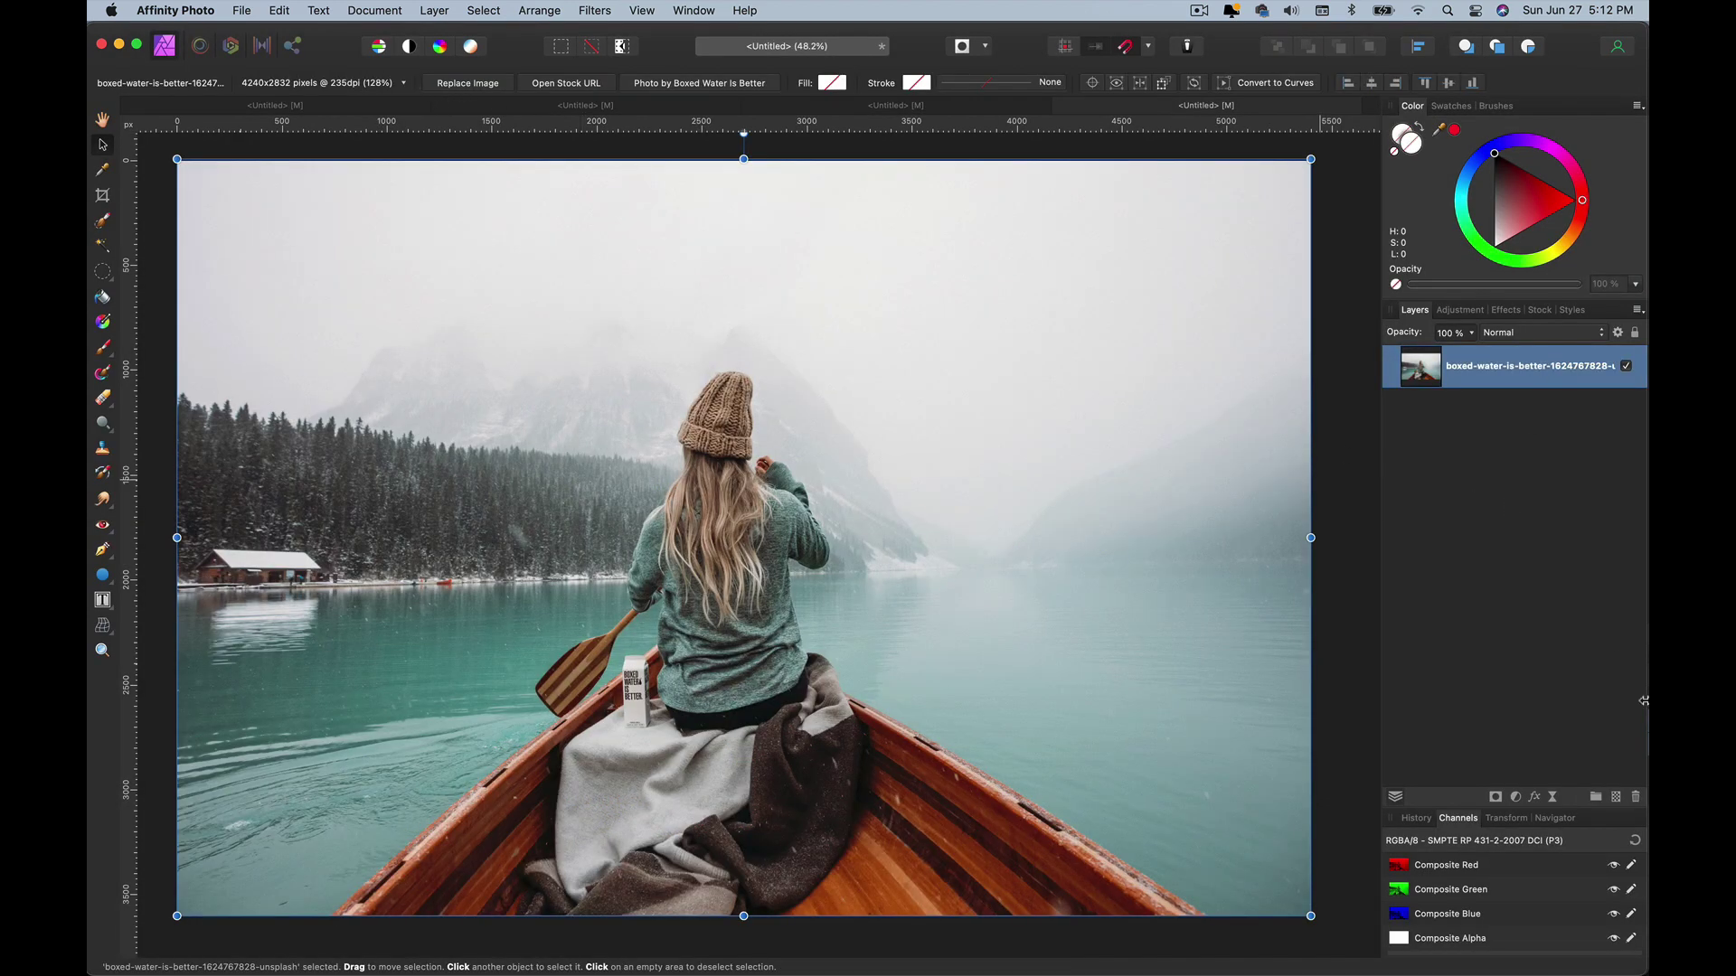
Add a LUT adjustment to the canoe photo and load test lut.cube from the Desktop.
left_click(1516, 797)
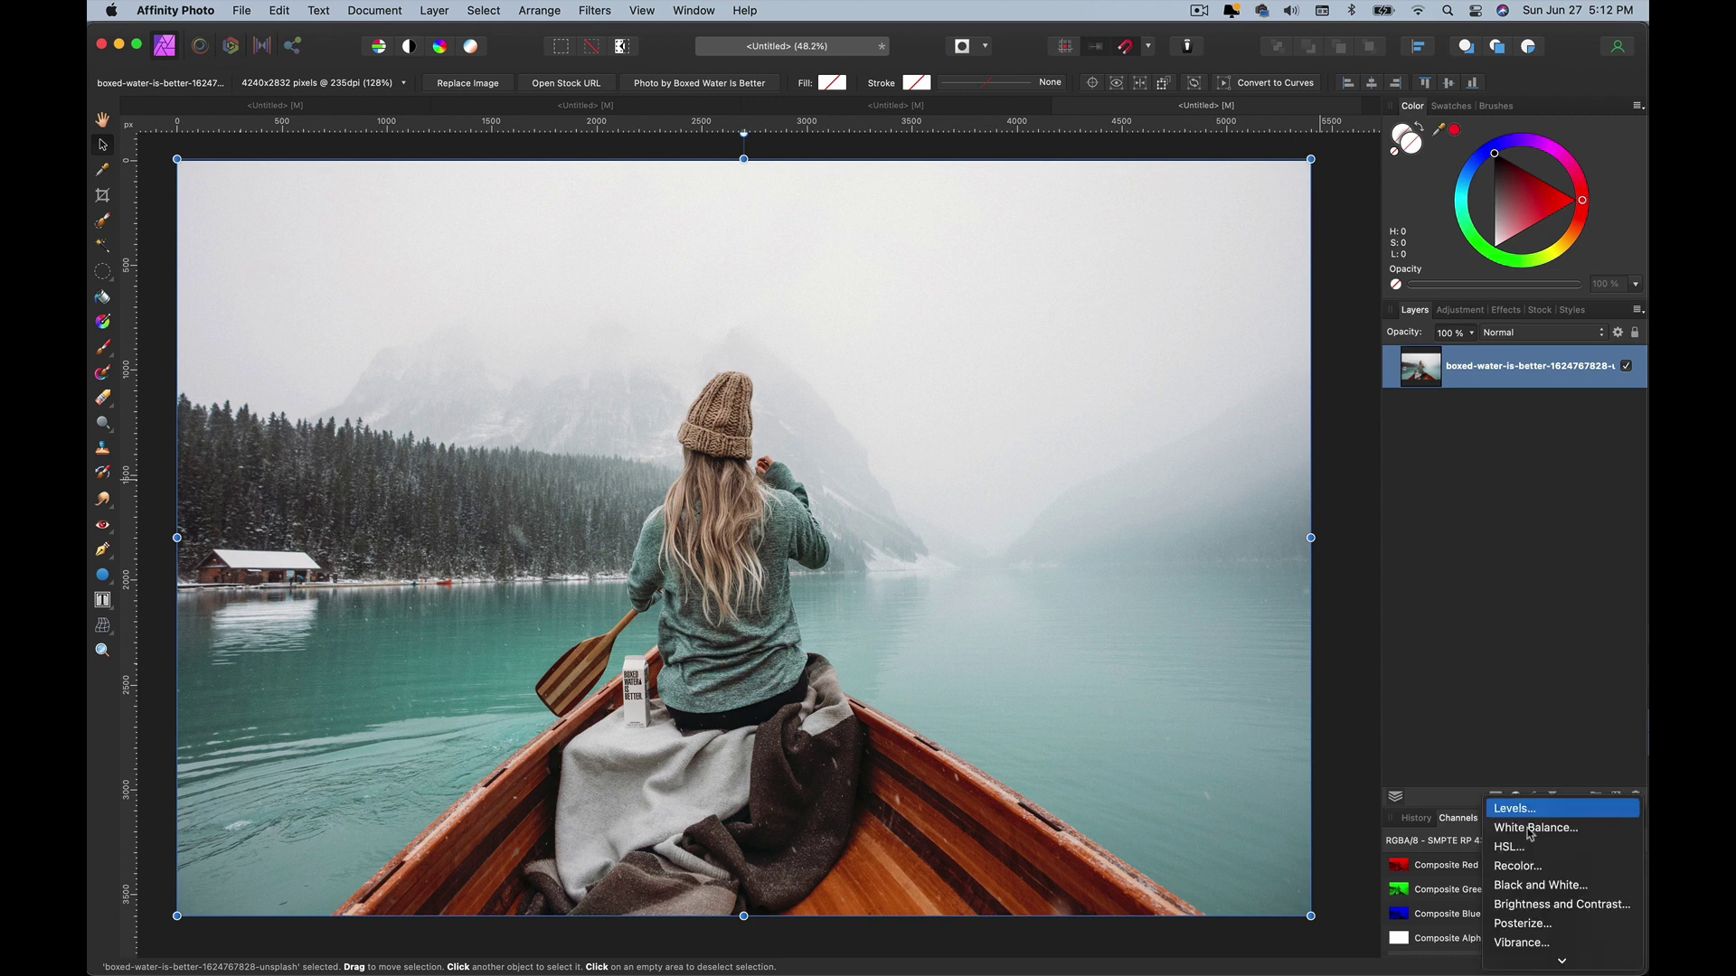
left_click(1524, 894)
left_click_drag(1125, 366, 1085, 260)
left_click(973, 313)
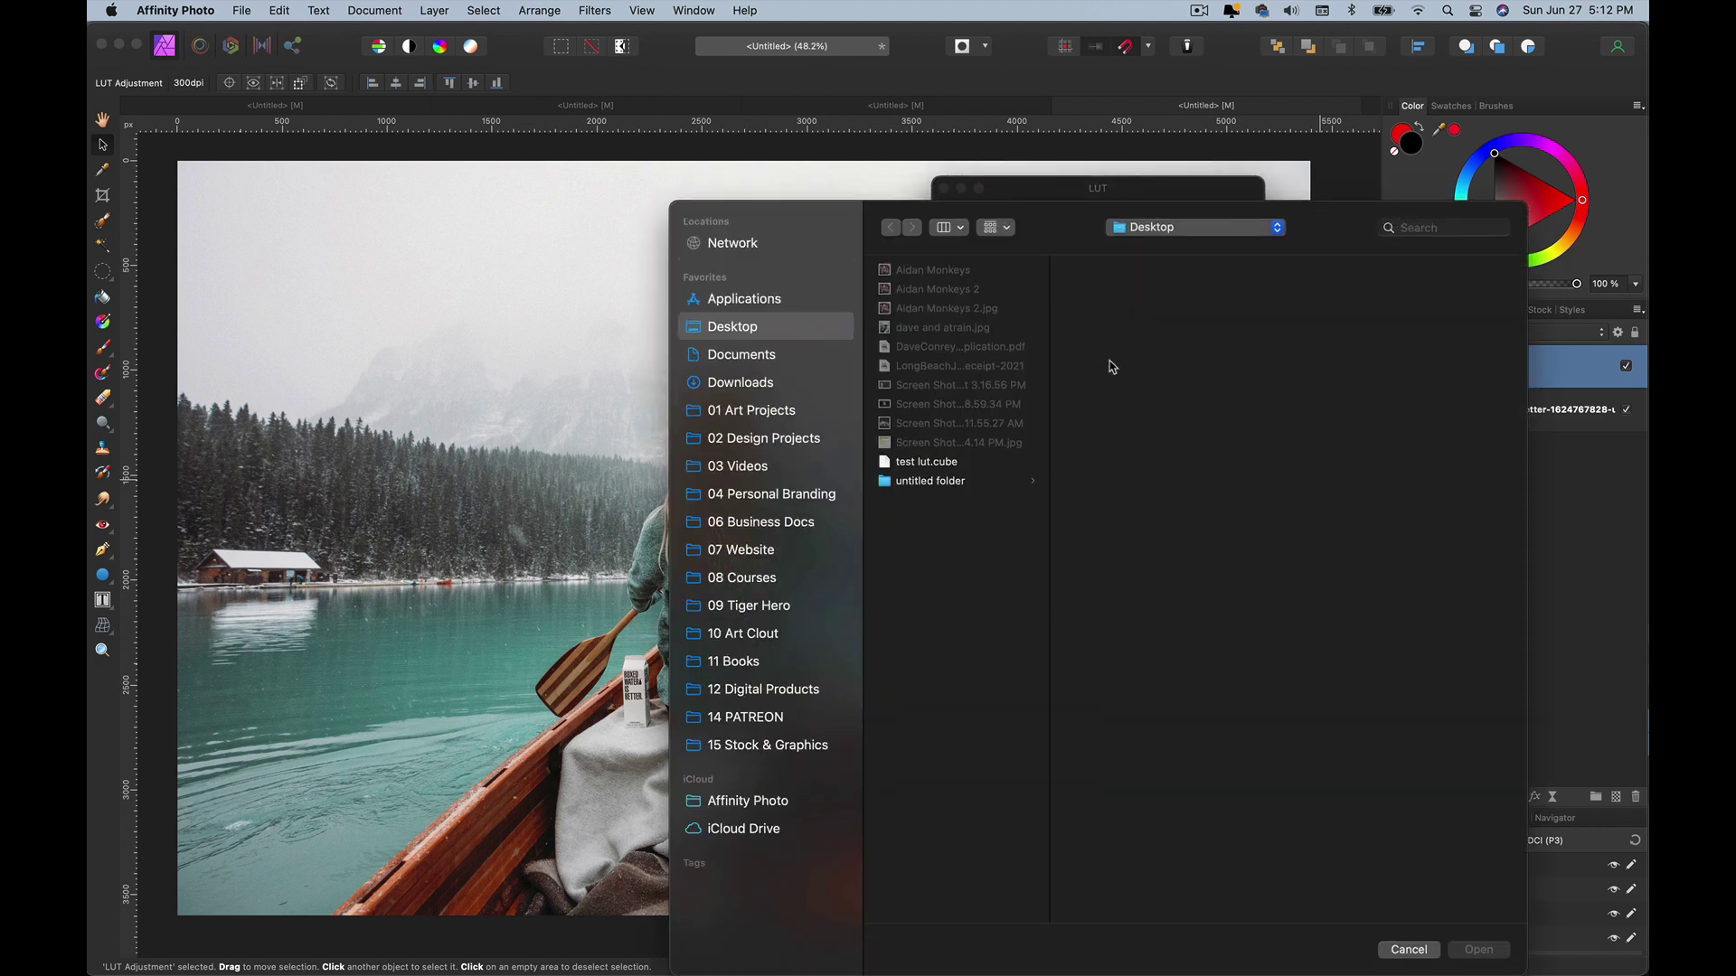
left_click(931, 461)
key("Return")
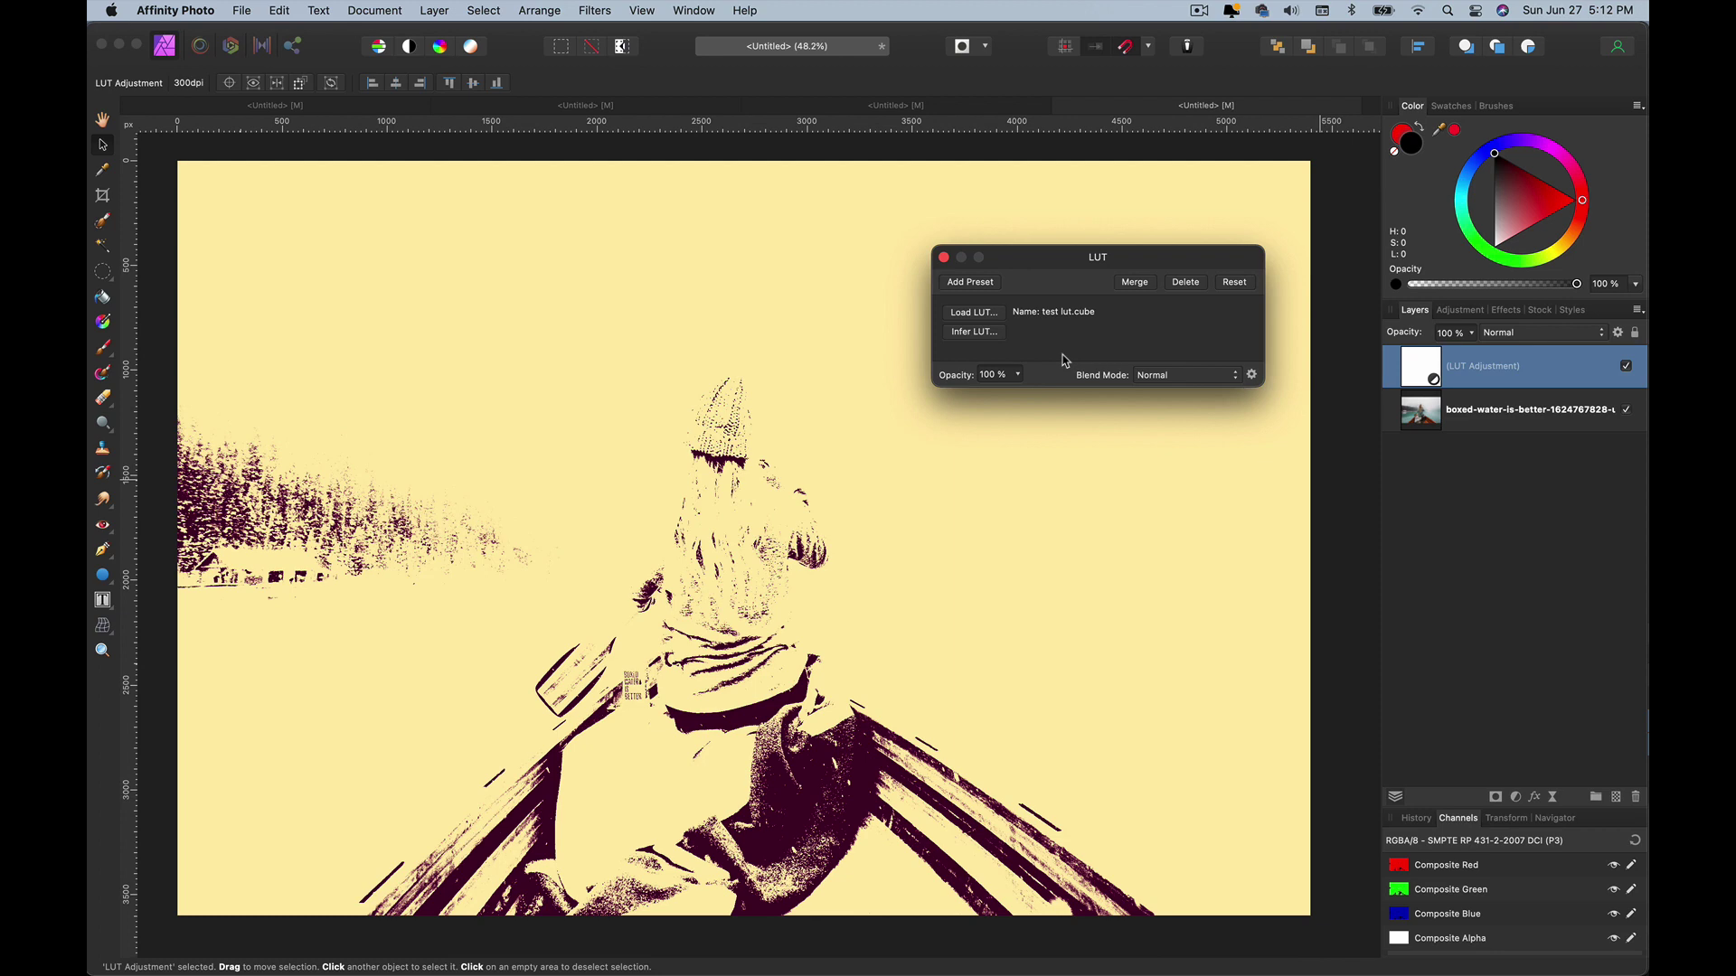
Try the Overlay blend mode and opacity changes on the LUT adjustment, and return its blend mode to Normal.
left_click(1134, 374)
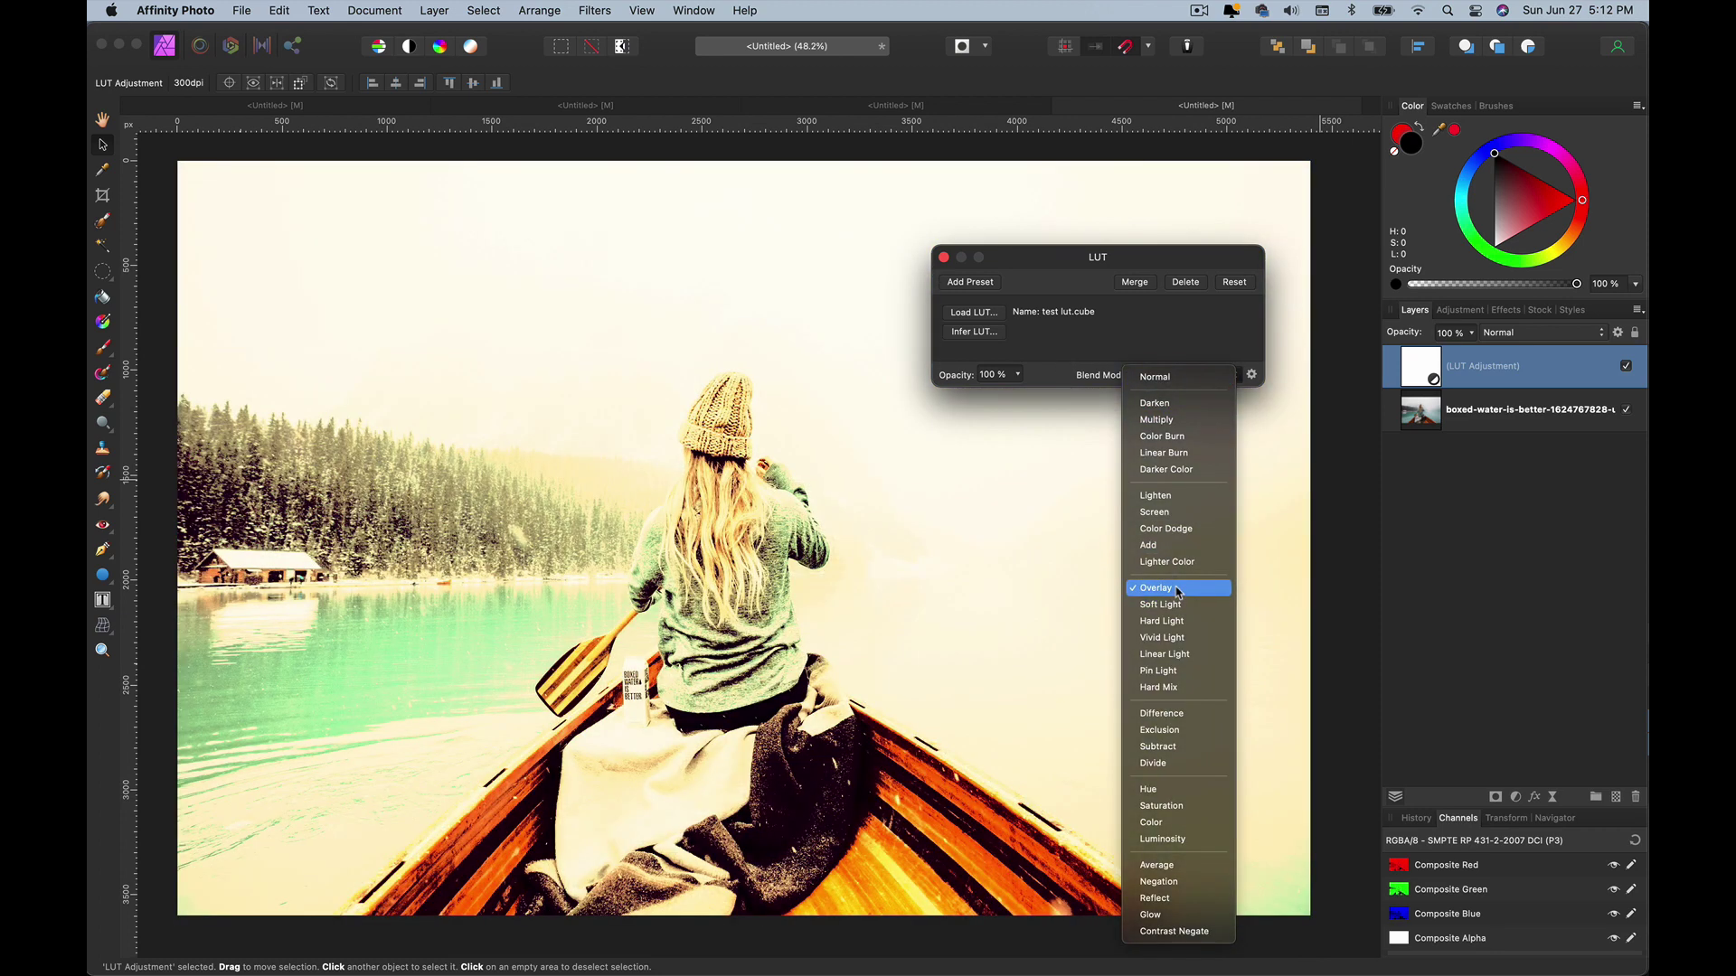
left_click(1178, 590)
left_click(1017, 374)
left_click_drag(1018, 394, 1092, 404)
left_click(1211, 378)
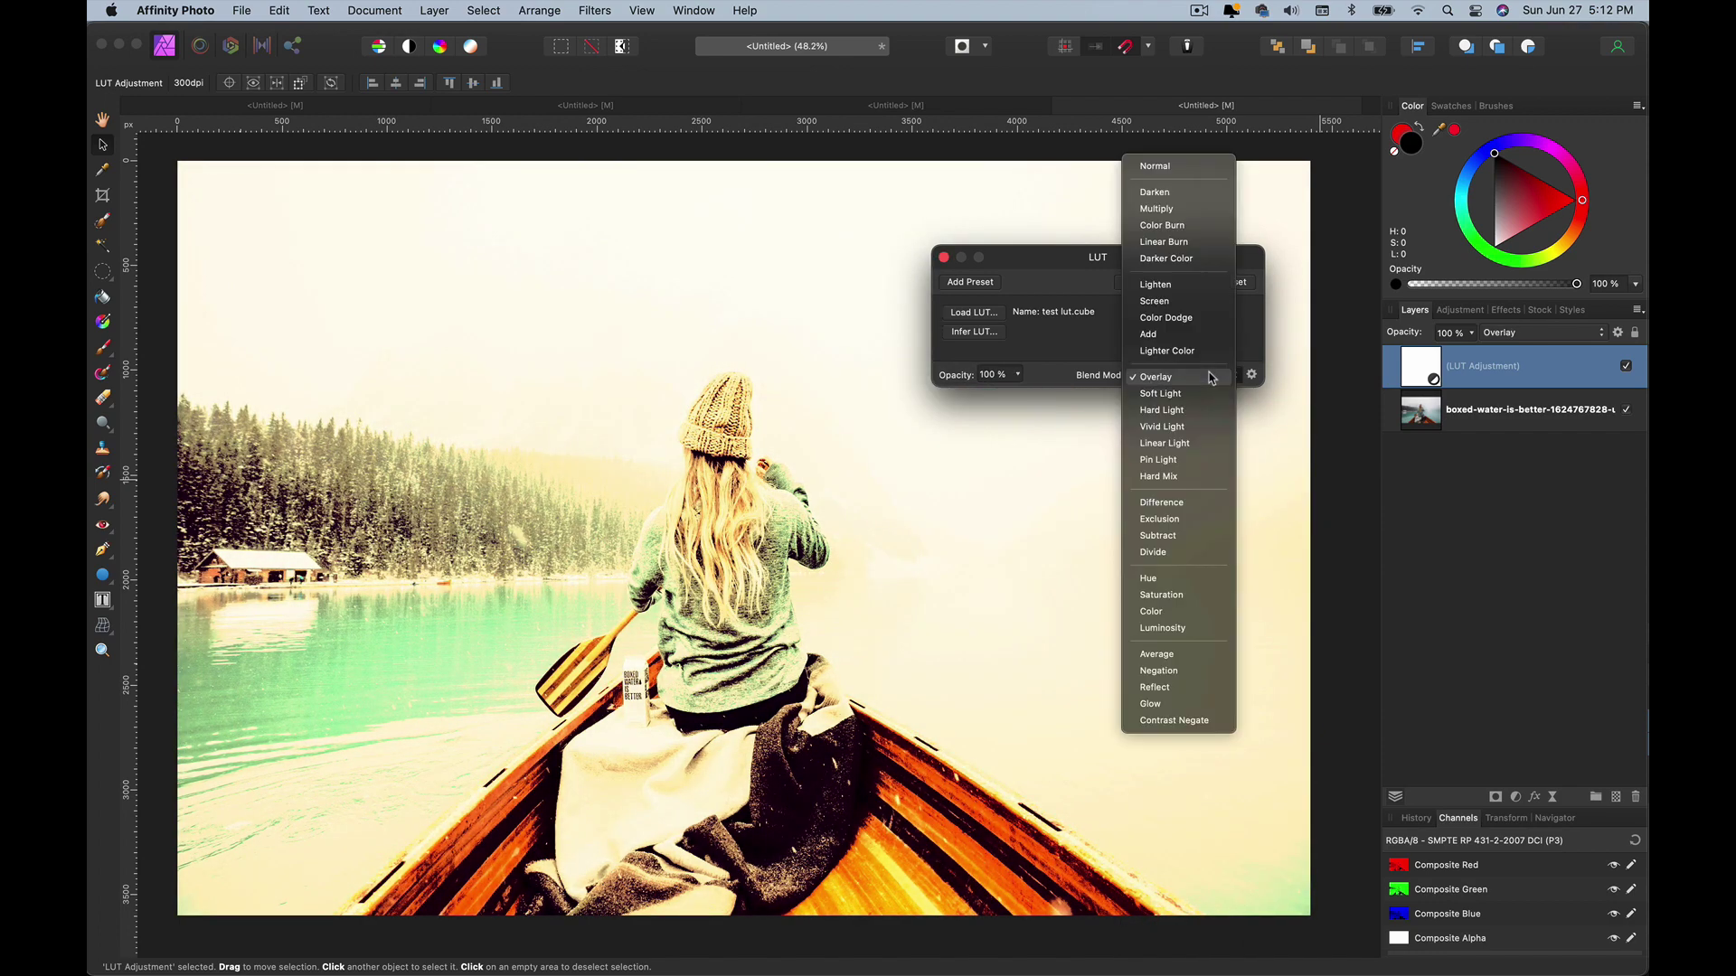
left_click(1155, 167)
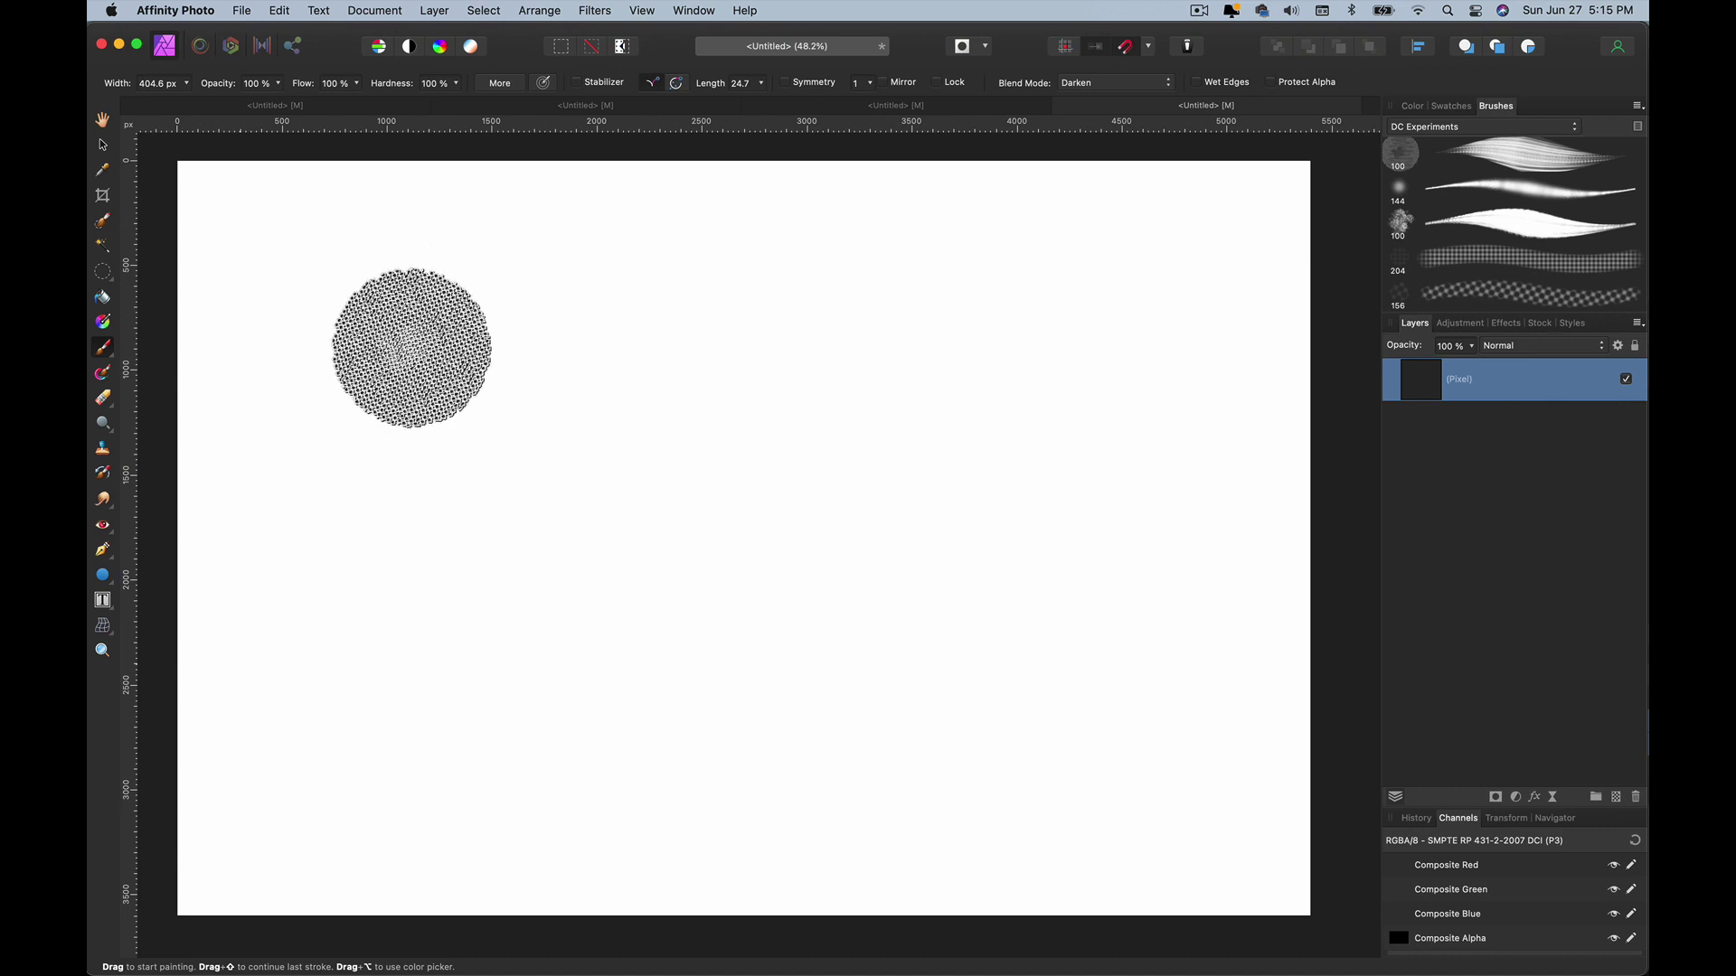
Paint horizontal halftone strokes across the blank canvas with the 404.6 px brush, overlapping them in the middle.
left_click_drag(403, 349, 782, 340)
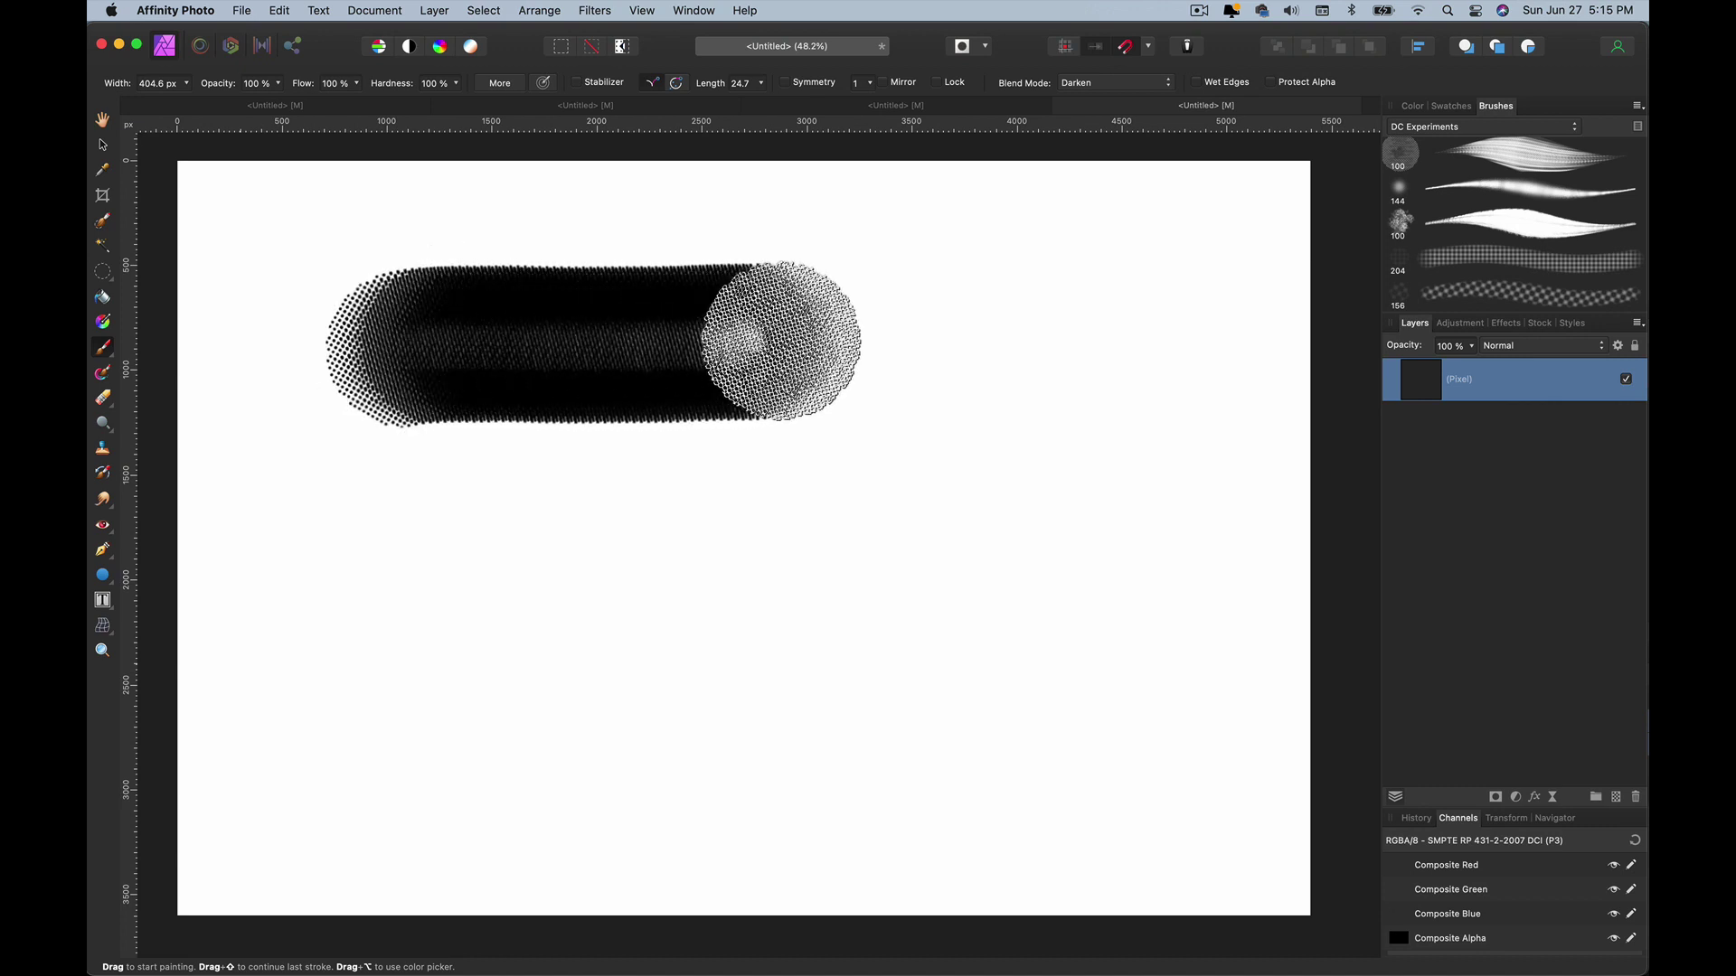
left_click(549, 532)
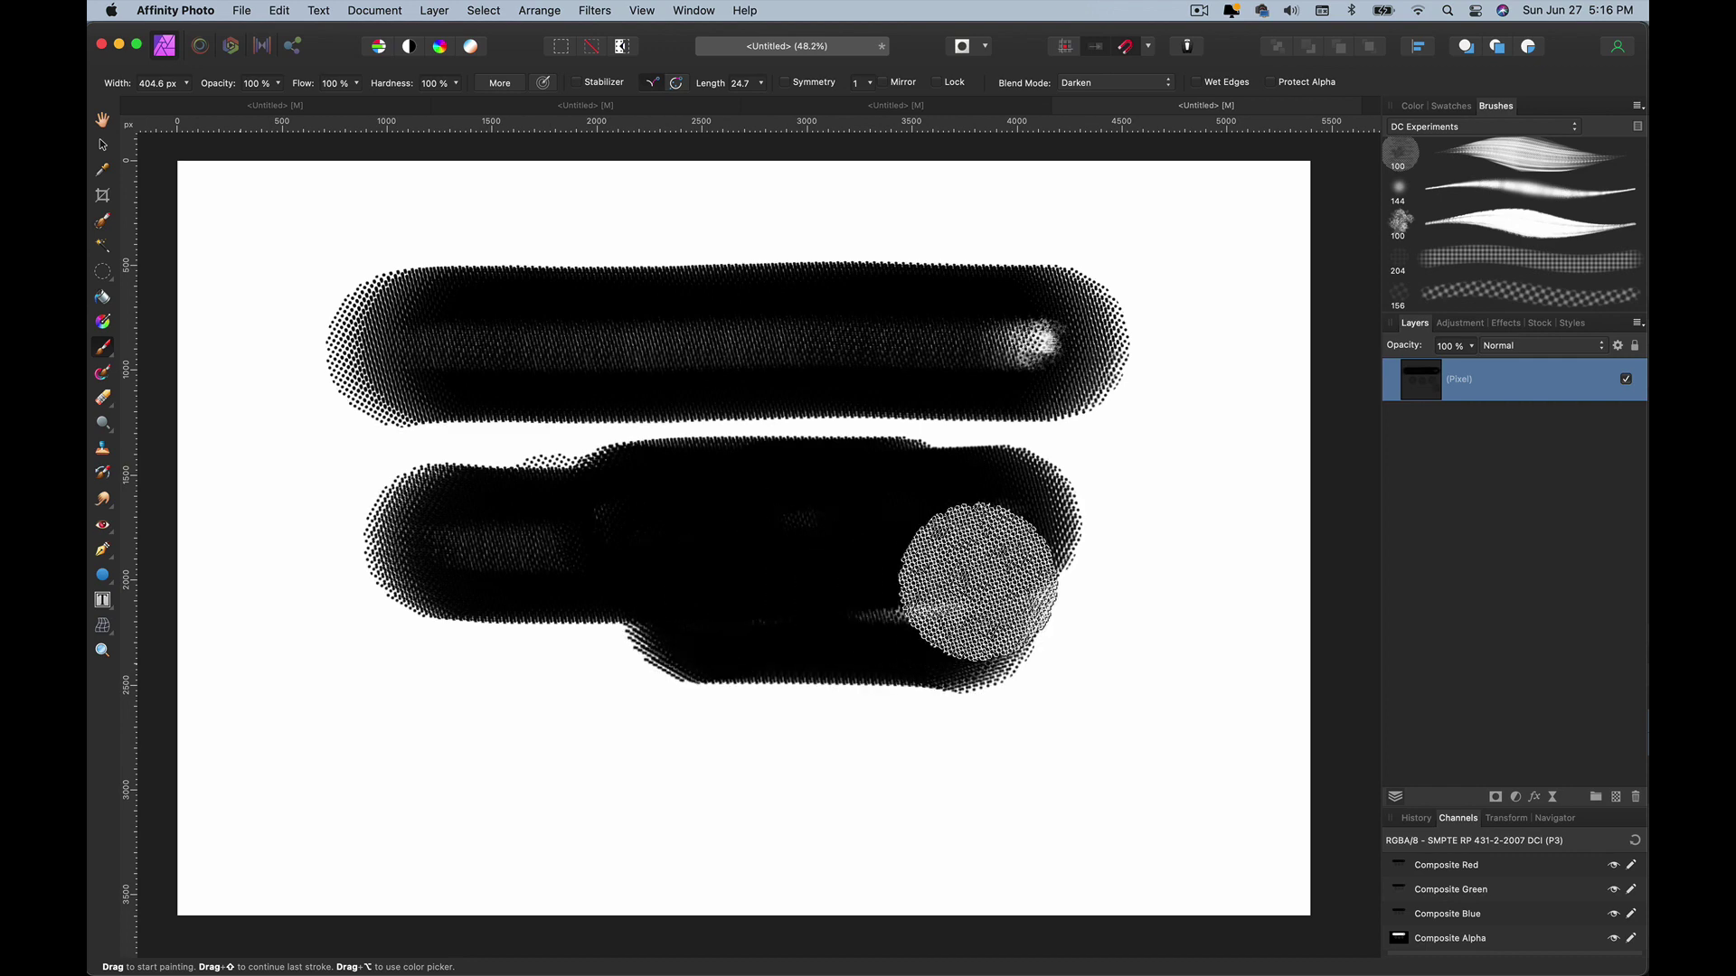
mouse_move(343, 706)
left_mouse_down()
mouse_move(451, 770)
mouse_move(509, 774)
mouse_move(819, 707)
left_mouse_up()
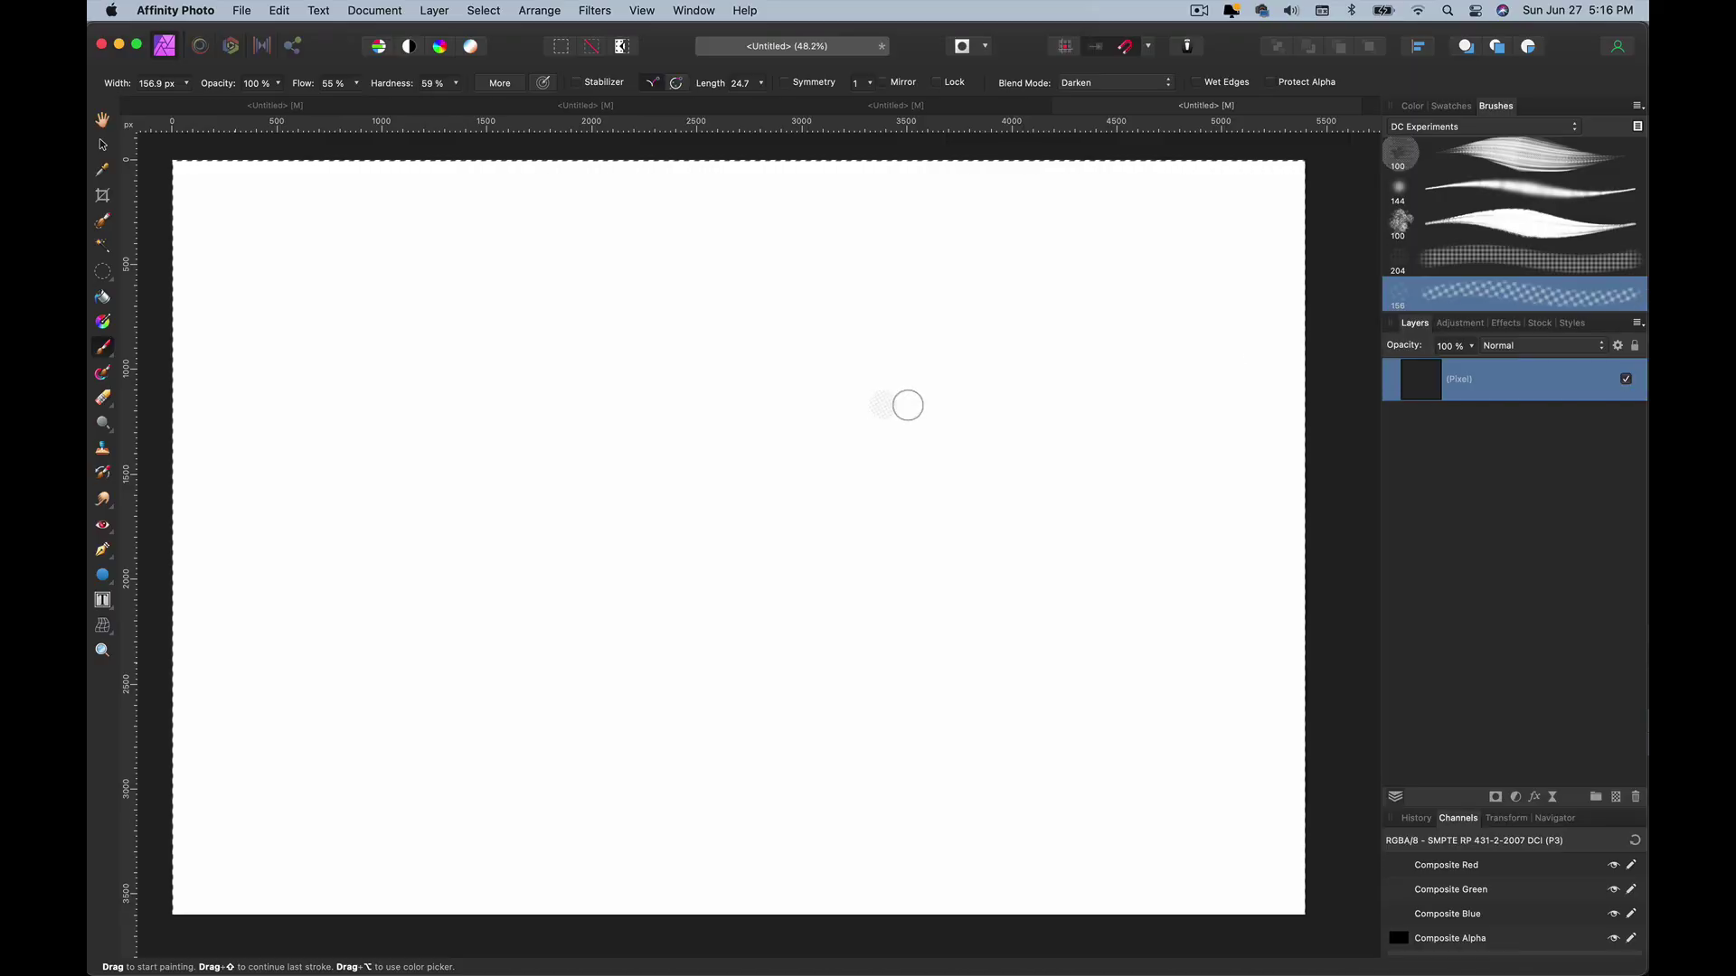
Enlarge the brush to 551.9 px and paint a vertical stroke on the blank canvas.
key("bracketright")
key("bracketright")
key("bracketright")
key("bracketright")
key("bracketright")
key("bracketright")
key("bracketright")
key("bracketright")
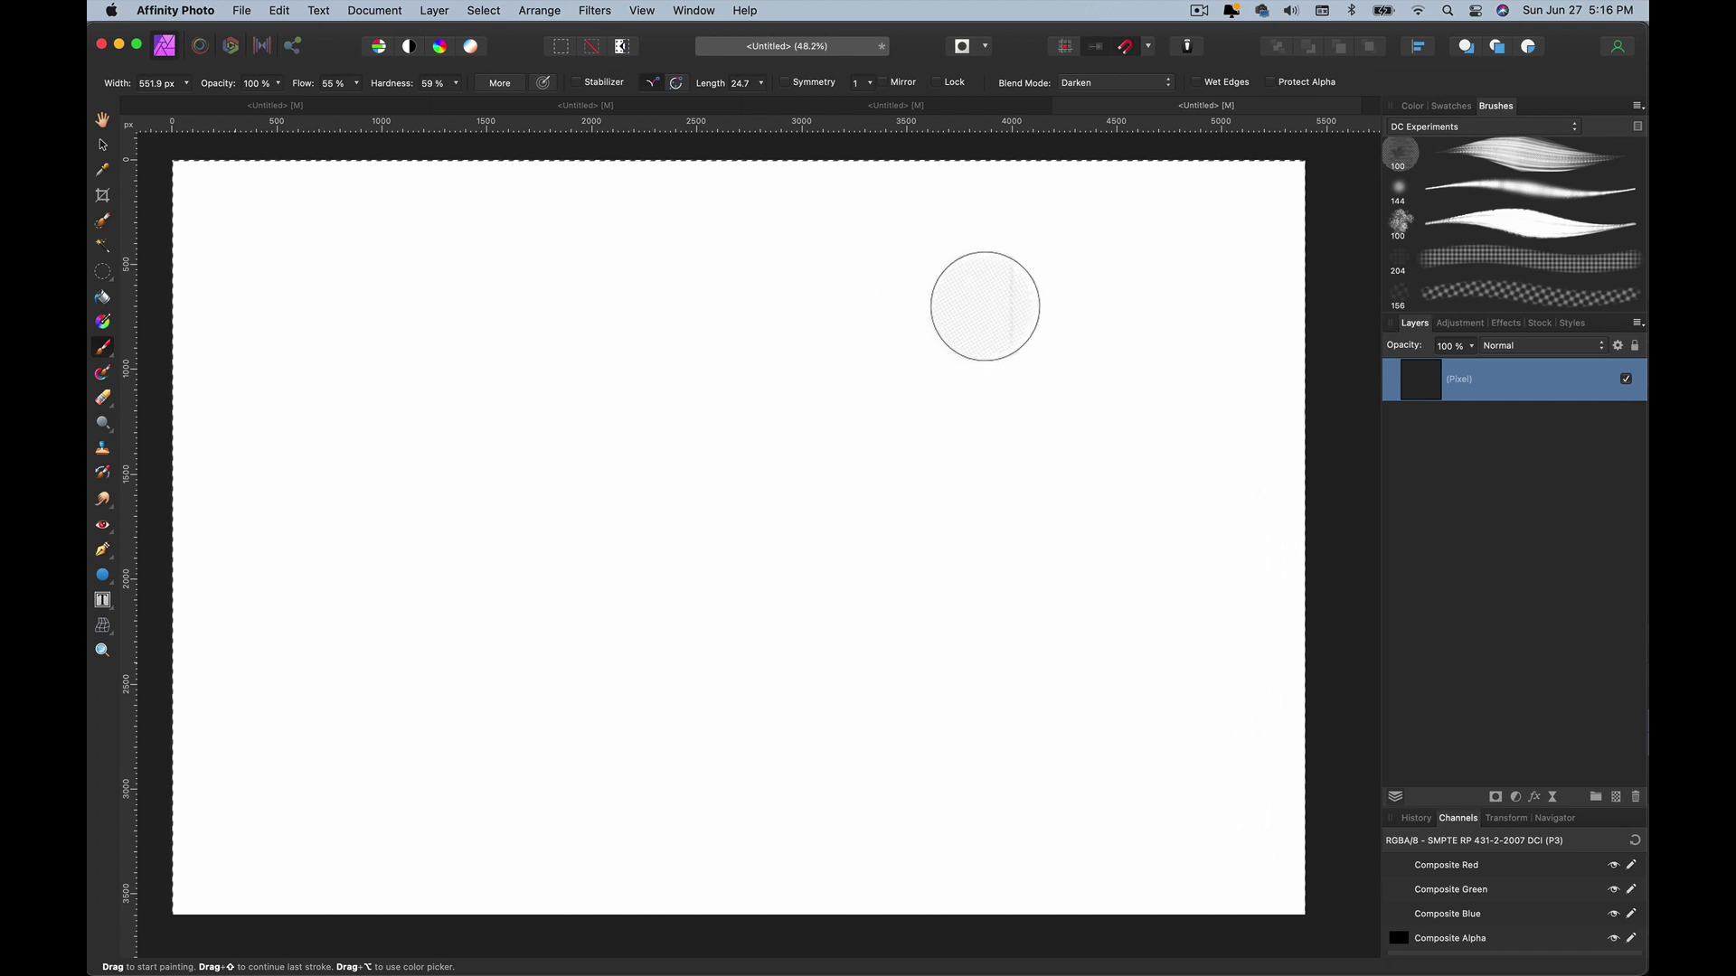
scroll(982, 267, "down", 1)
left_click_drag(904, 824, 904, 242)
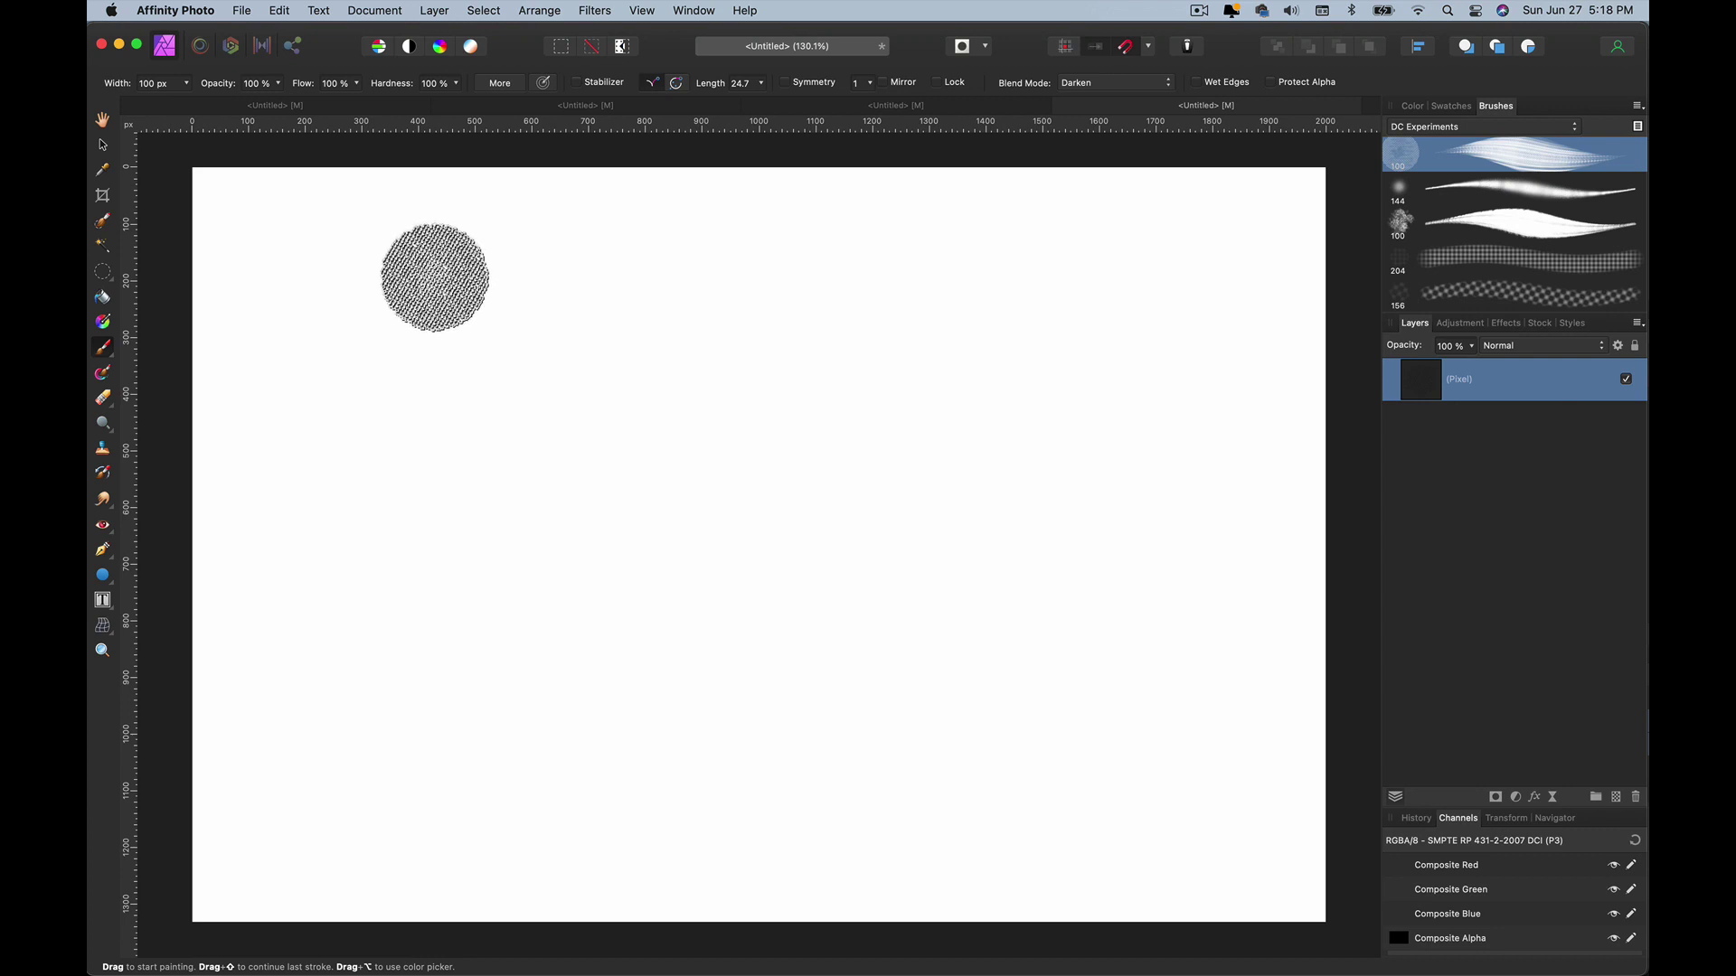
Paint a vertical stroke with the 100 px halftone brush and another beside it with the 204 grid halftone brush.
left_click_drag(434, 275, 417, 798)
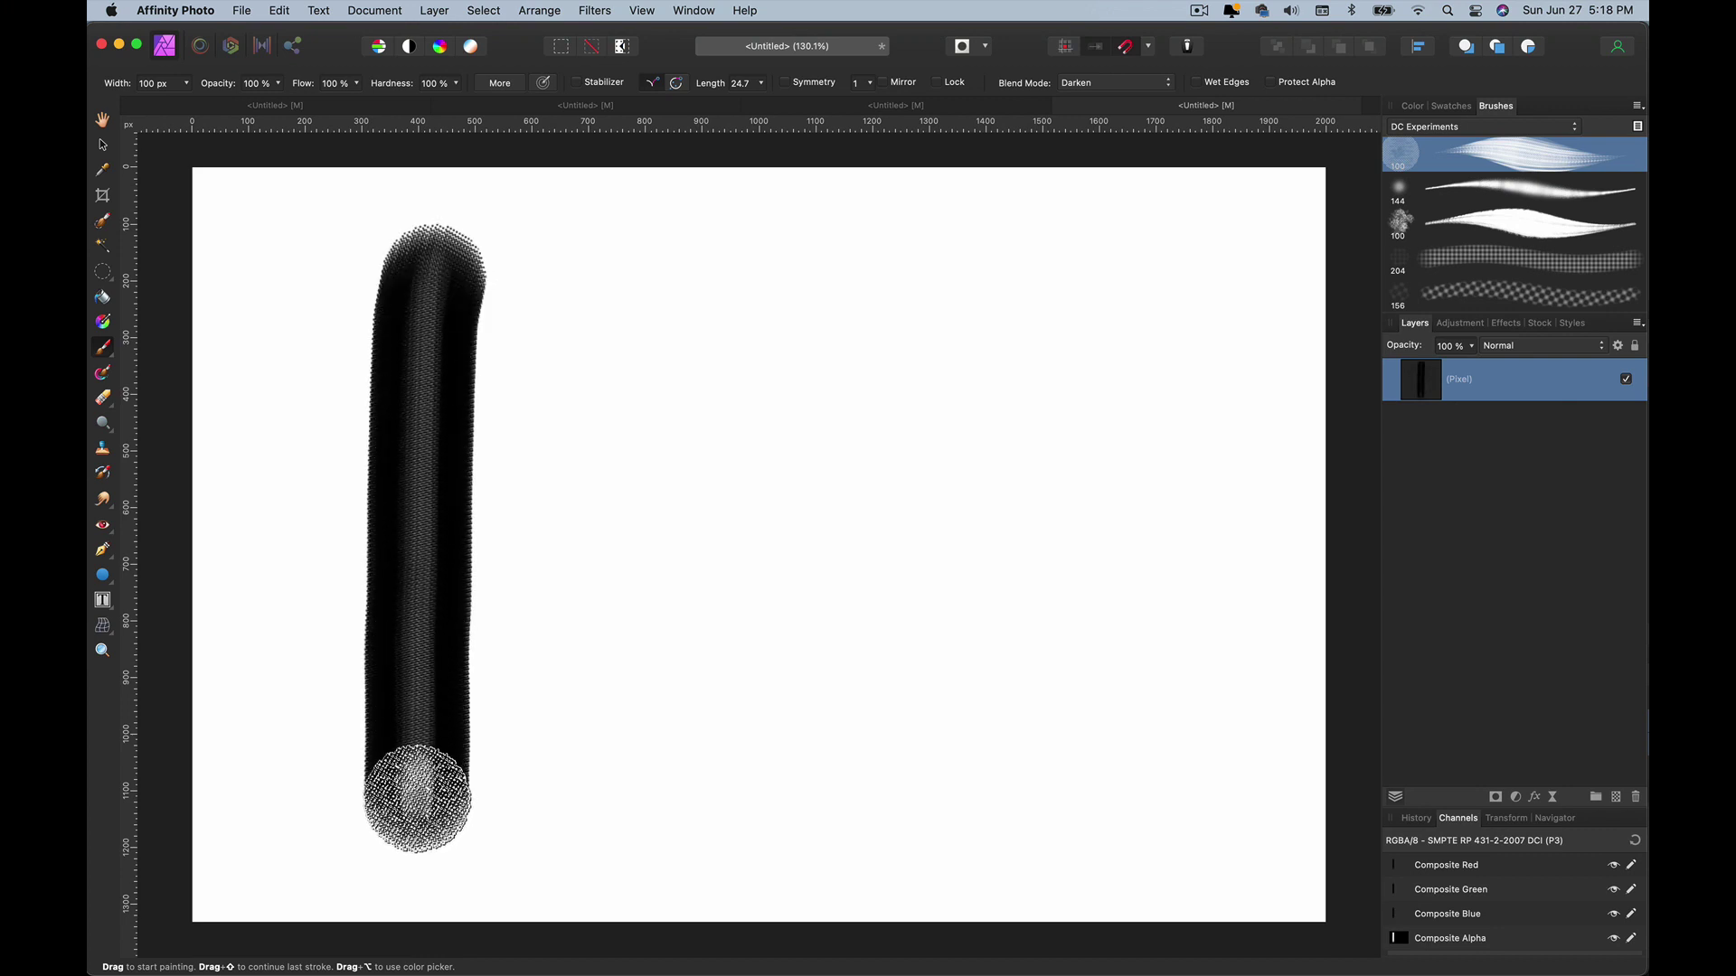
left_click(1528, 259)
mouse_move(720, 271)
left_mouse_down()
mouse_move(717, 826)
mouse_move(759, 496)
mouse_move(731, 351)
mouse_move(698, 832)
mouse_move(719, 506)
left_mouse_up()
Build up darker dots in the middle of the grid halftone stroke with repeated overlapping strokes.
mouse_move(712, 386)
left_mouse_down()
mouse_move(726, 749)
mouse_move(712, 288)
left_mouse_up()
scroll(712, 503, "up", 5)
mouse_move(697, 485)
left_mouse_down()
mouse_move(699, 649)
mouse_move(788, 596)
mouse_move(714, 586)
mouse_move(659, 606)
mouse_move(619, 580)
mouse_move(775, 635)
mouse_move(703, 546)
mouse_move(652, 540)
mouse_move(687, 533)
left_mouse_up()
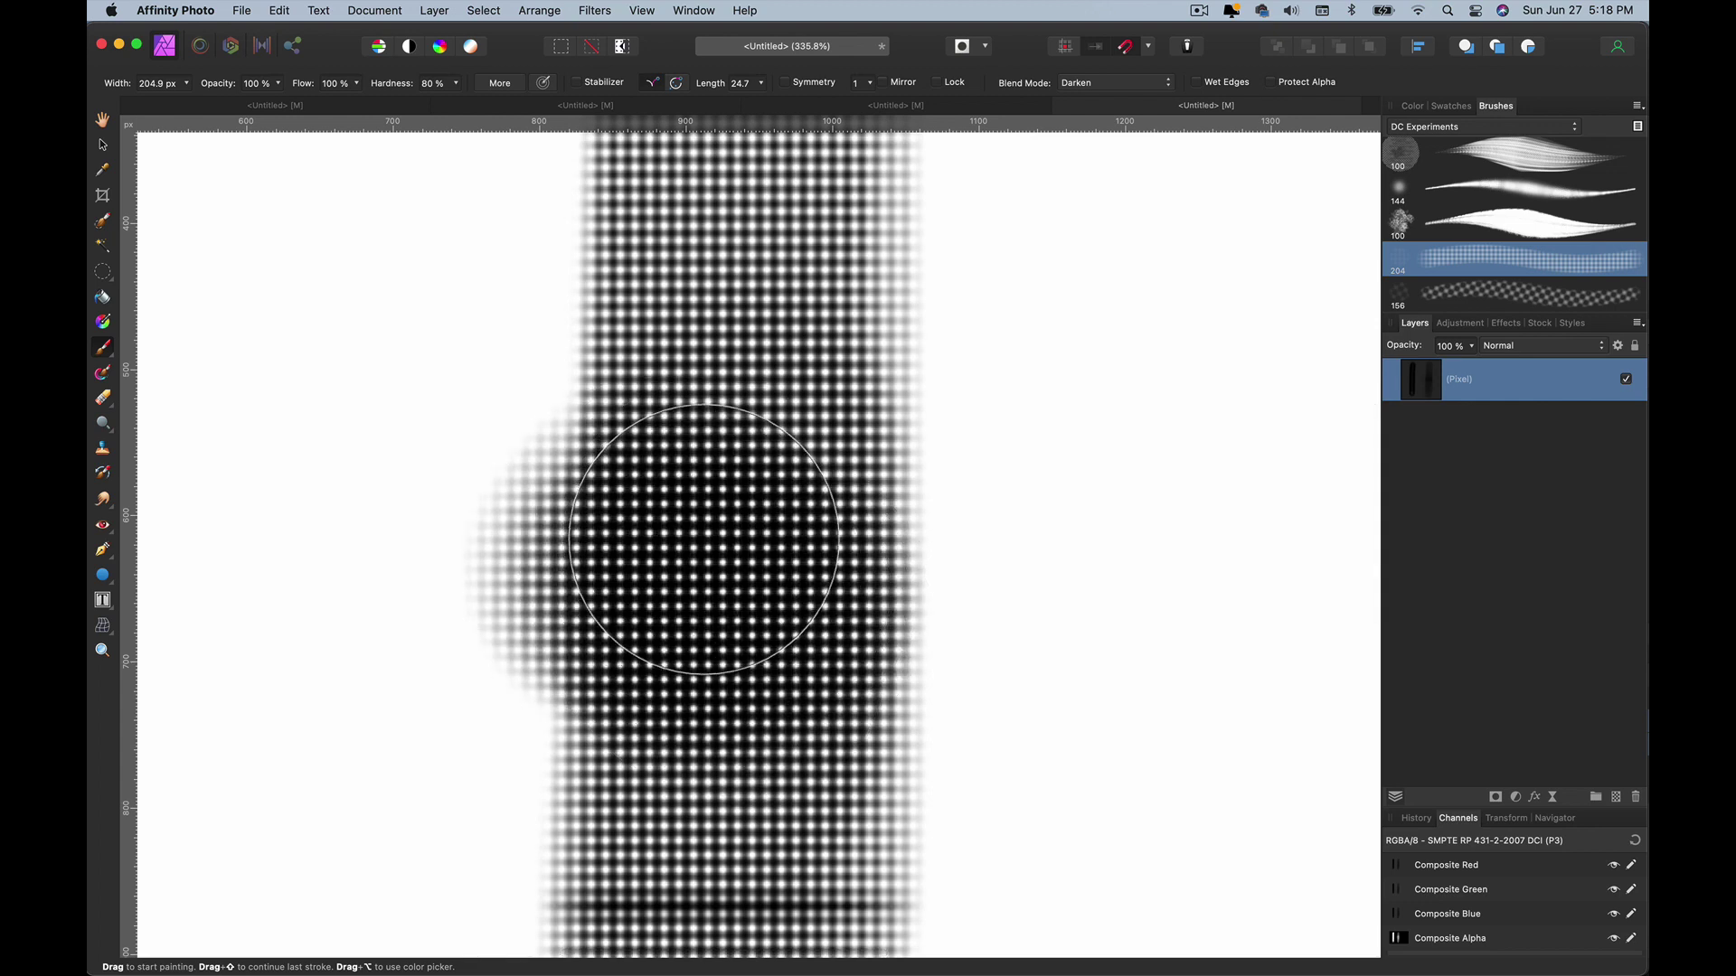
scroll(714, 533, "down", 6)
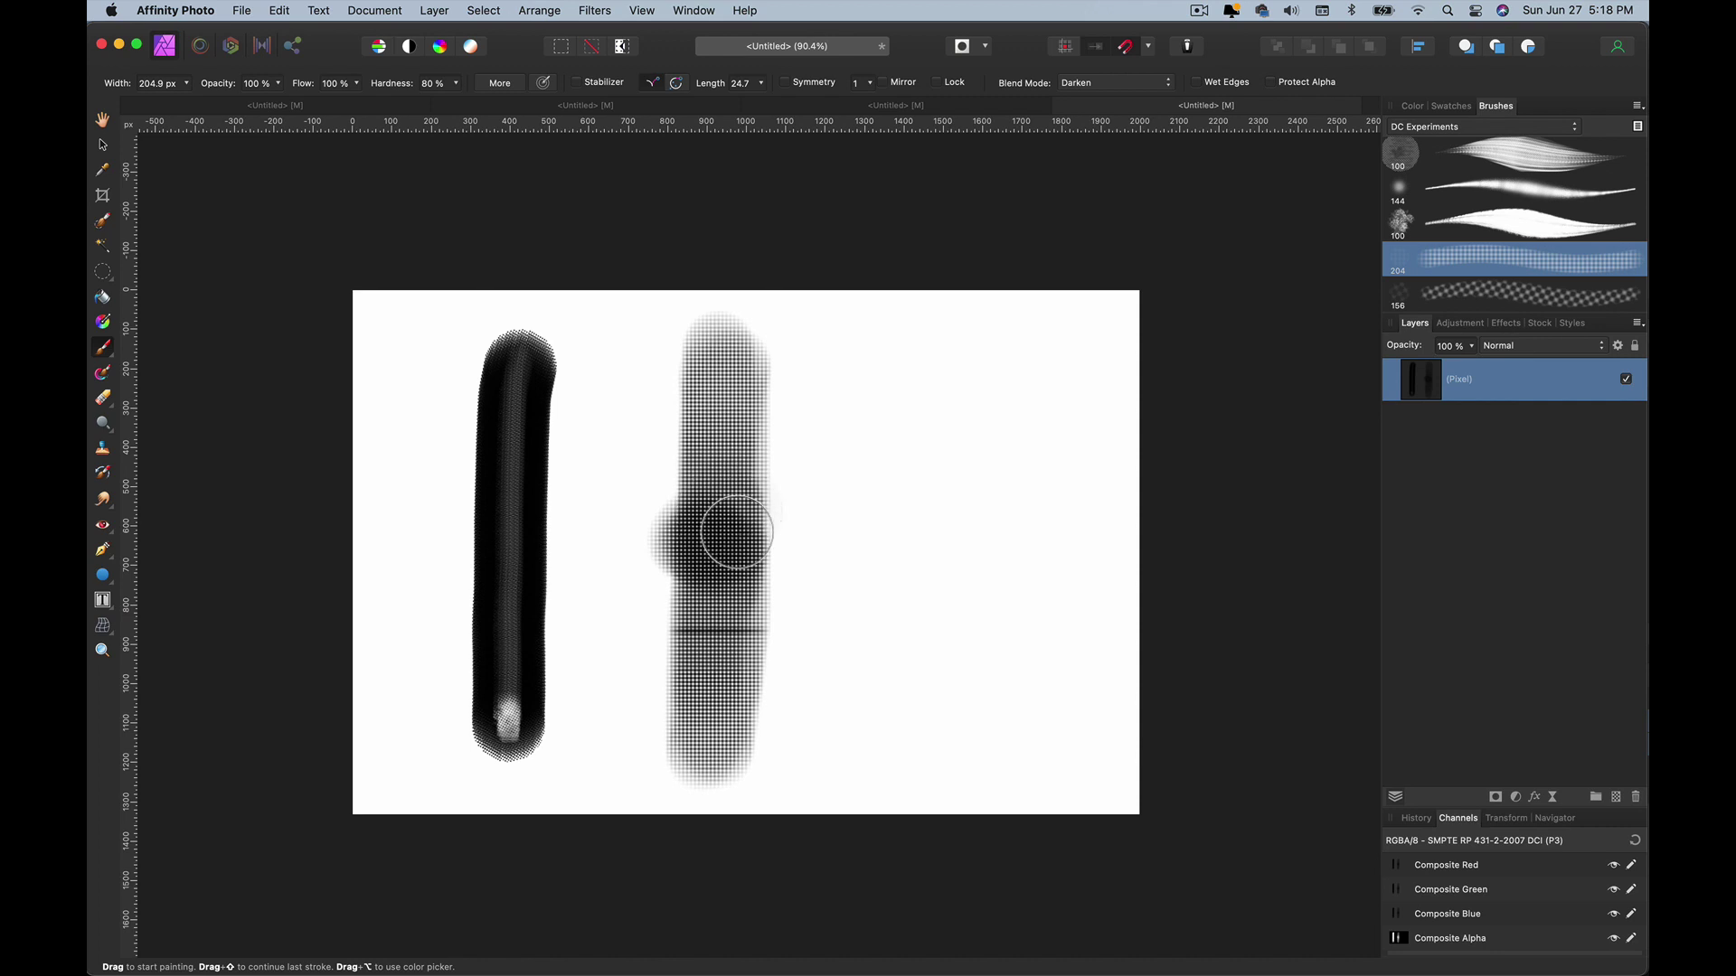
Reduce the brush opacity and paint a third, lighter vertical stroke beside the grid halftone stroke.
left_click(277, 84)
left_click_drag(264, 105, 179, 104)
mouse_move(840, 342)
left_mouse_down()
mouse_move(856, 717)
mouse_move(874, 335)
mouse_move(856, 669)
mouse_move(880, 399)
mouse_move(868, 615)
mouse_move(910, 555)
left_mouse_up()
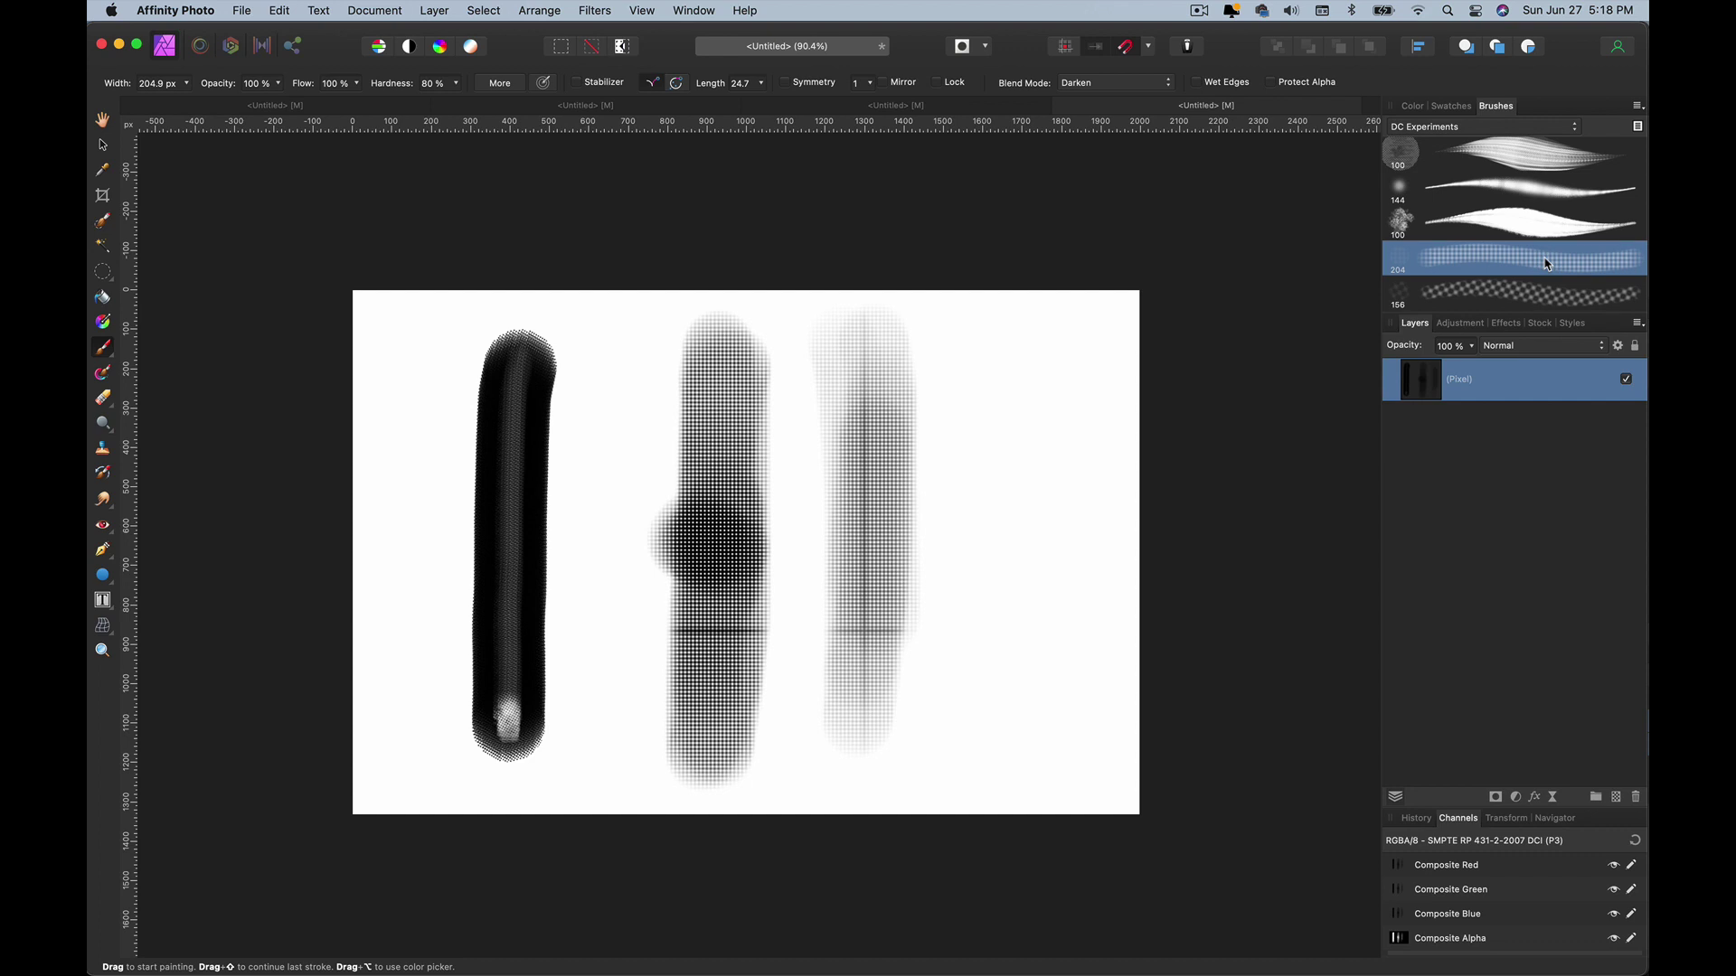
Open the 204 grid halftone brush for editing and show its general and base texture settings.
double_click(1514, 260)
left_click_drag(1163, 323, 754, 325)
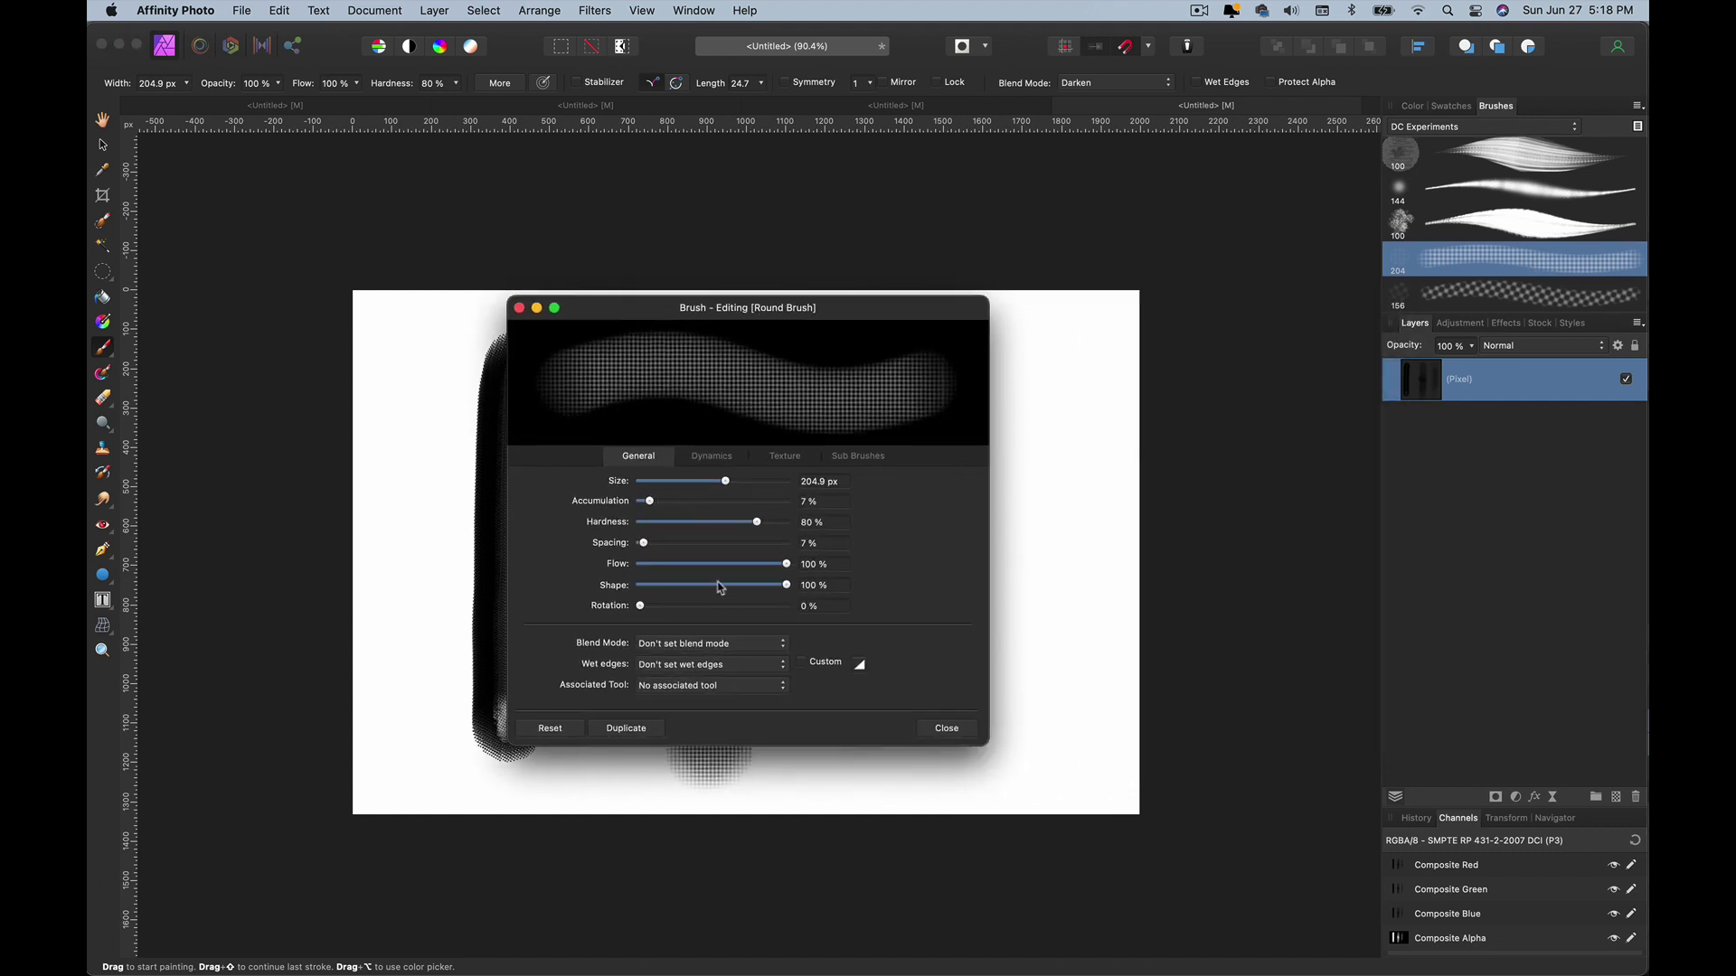
left_click(786, 456)
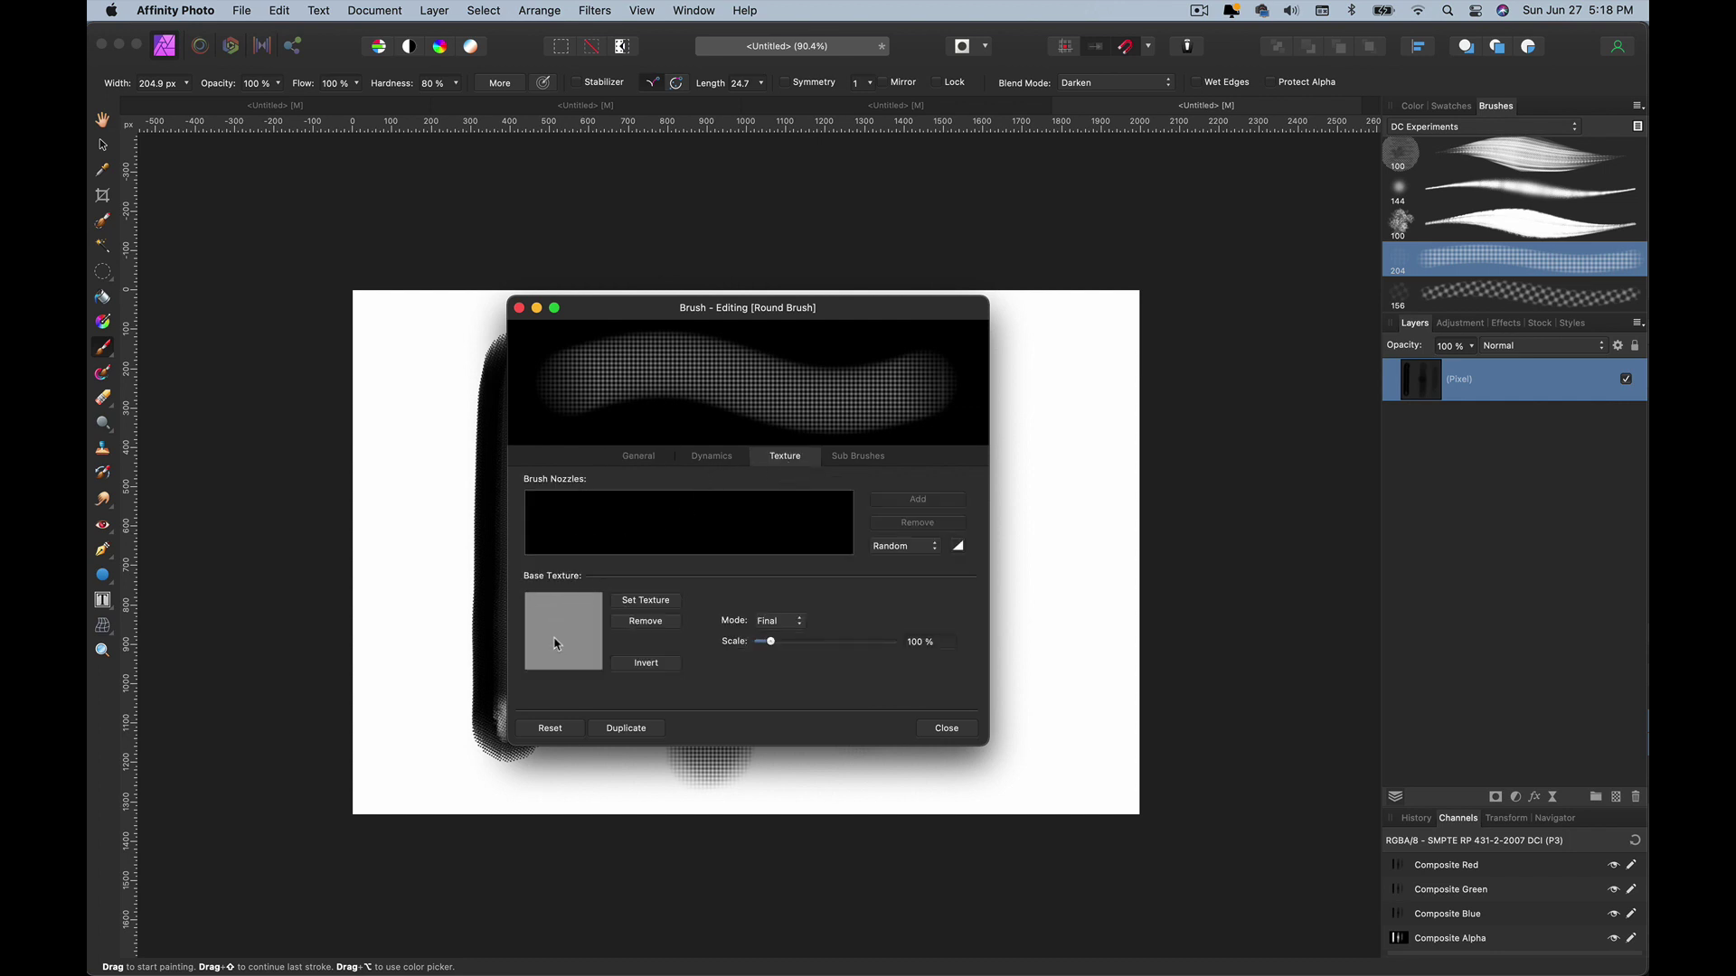
Paint a zigzag stroke across the blank canvas with the 204.9 px grid halftone brush.
left_click_drag(1036, 493, 1036, 574)
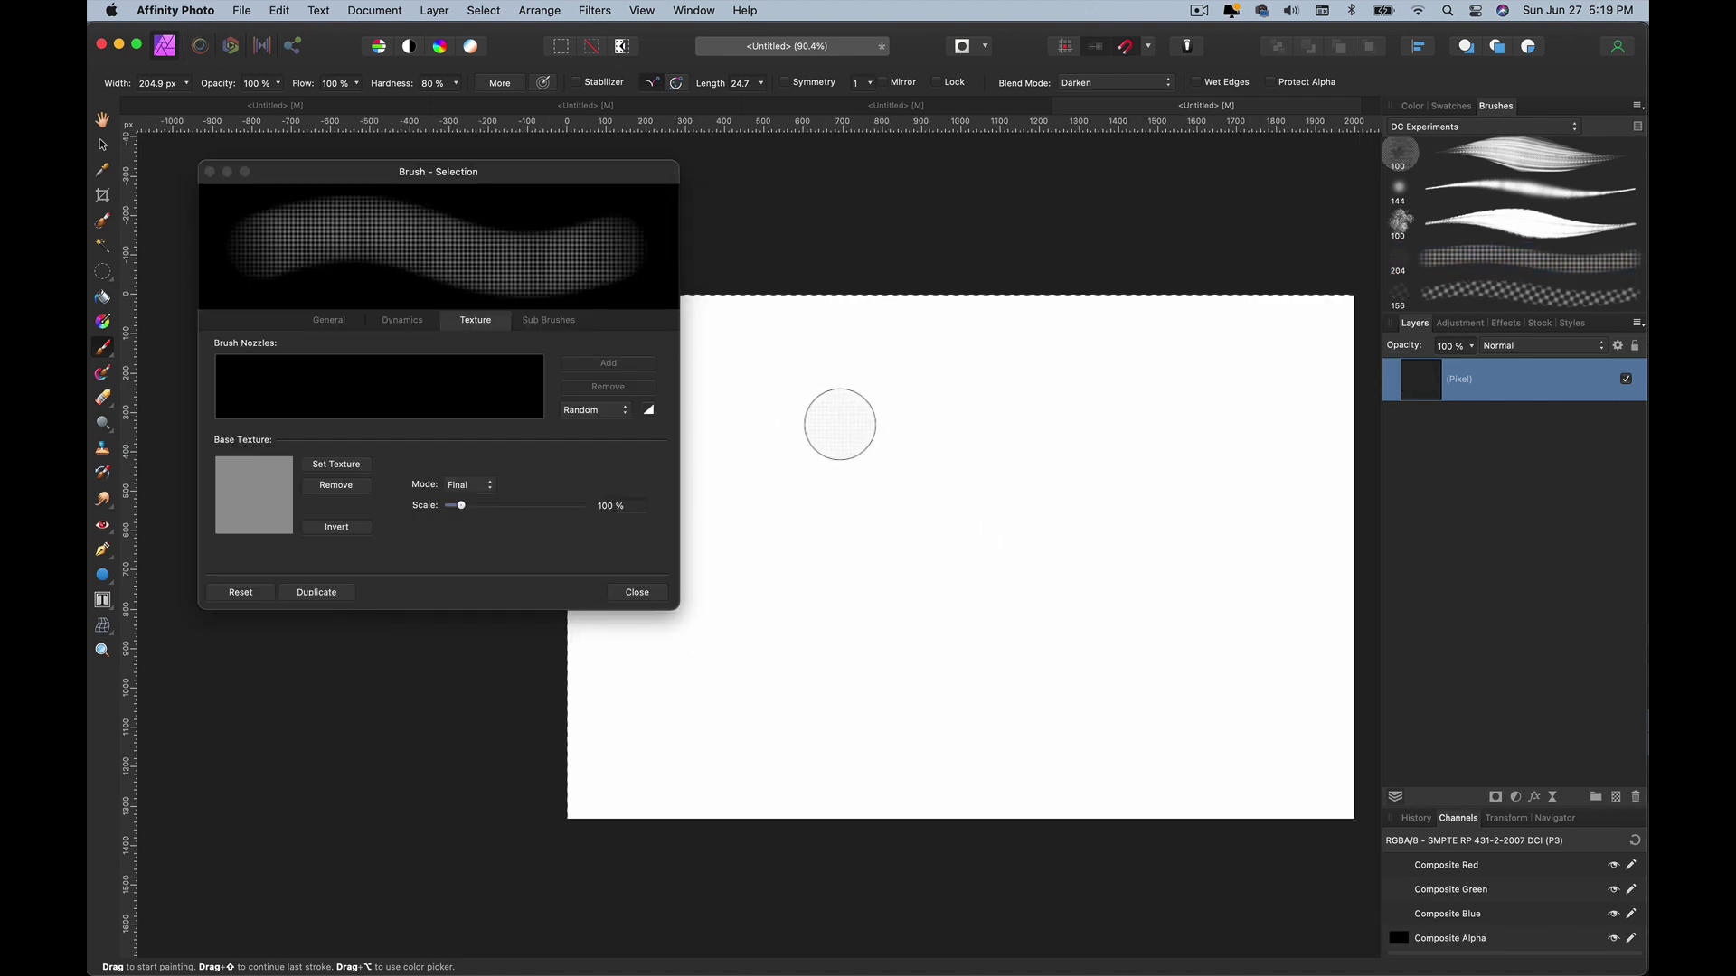
mouse_move(837, 422)
left_mouse_down()
mouse_move(1122, 441)
mouse_move(904, 608)
mouse_move(811, 723)
mouse_move(1080, 737)
left_mouse_up()
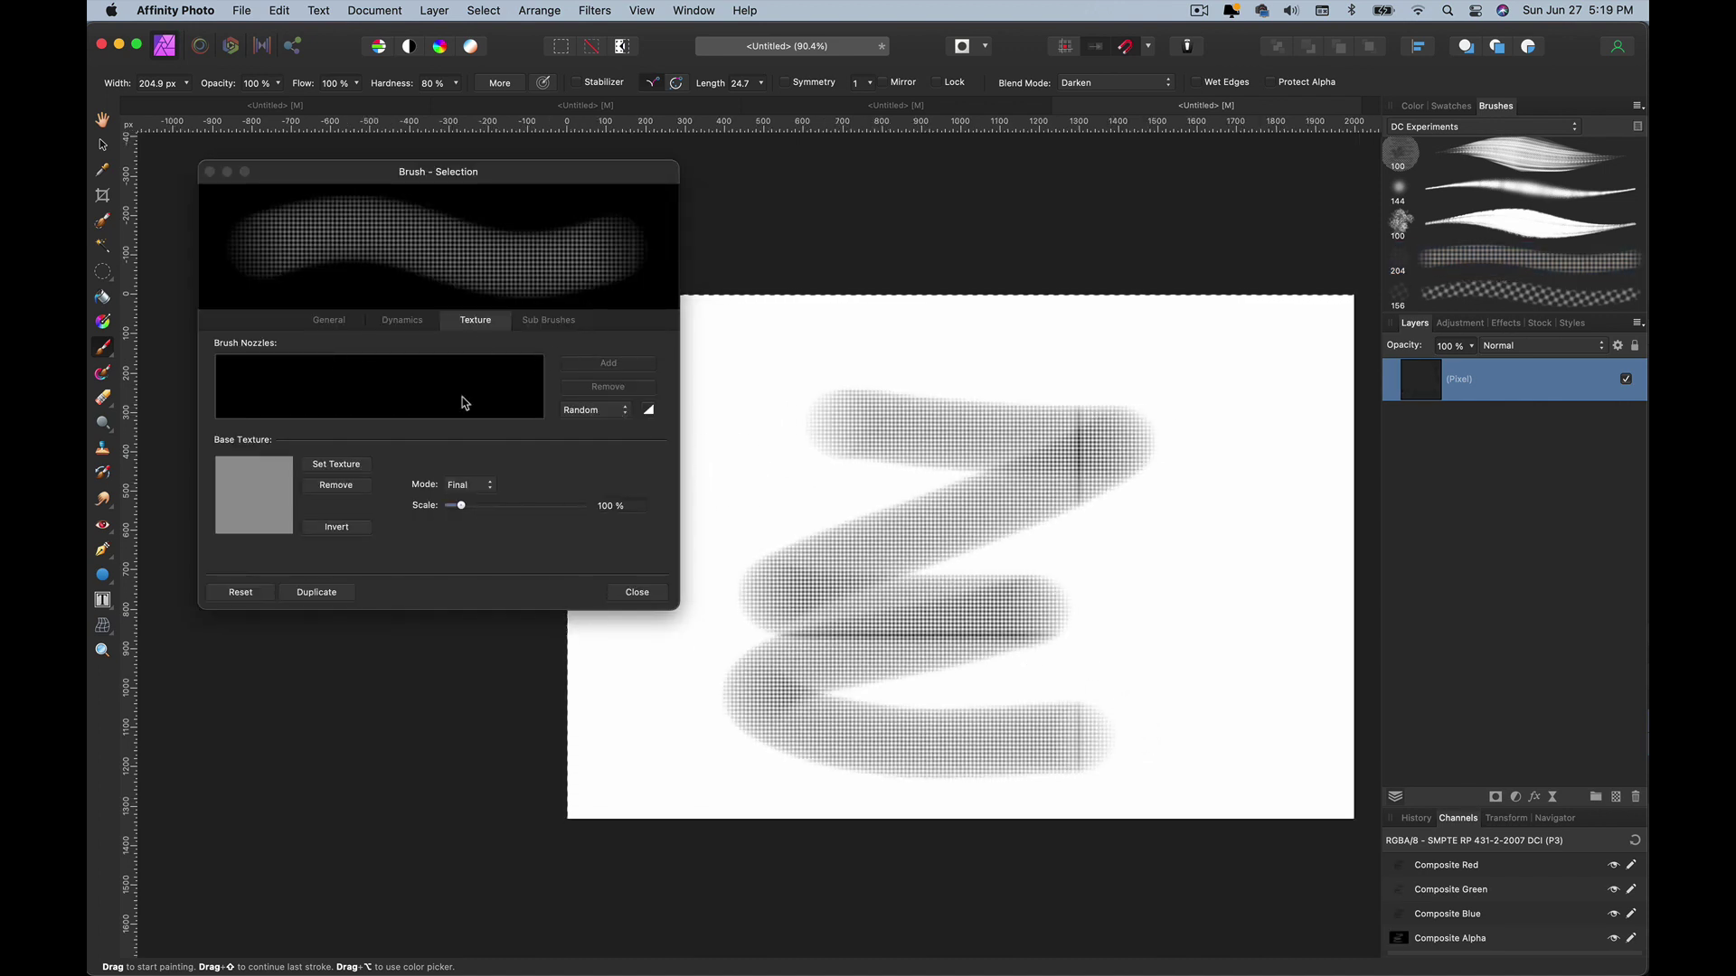
Replace the brush's base texture with halftone-flat-40gray.jpg from the Brush Sandbox folder and paint a dense patch over the zigzag's right side.
left_click(238, 500)
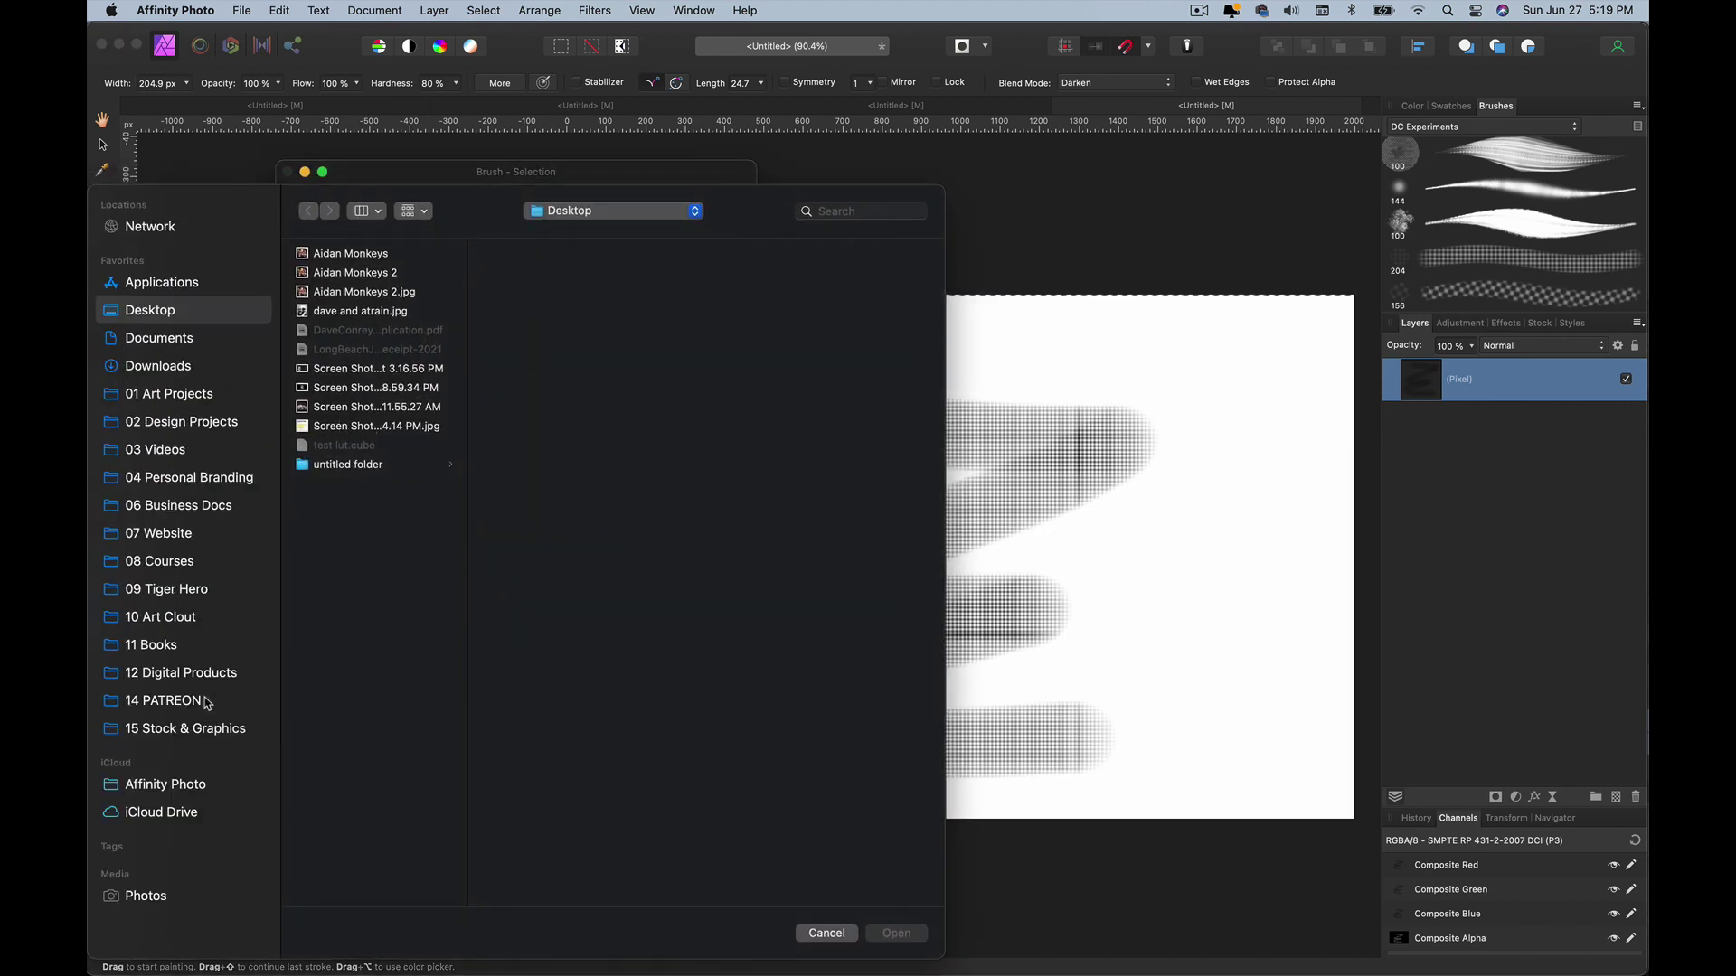
left_click(200, 674)
left_click(358, 274)
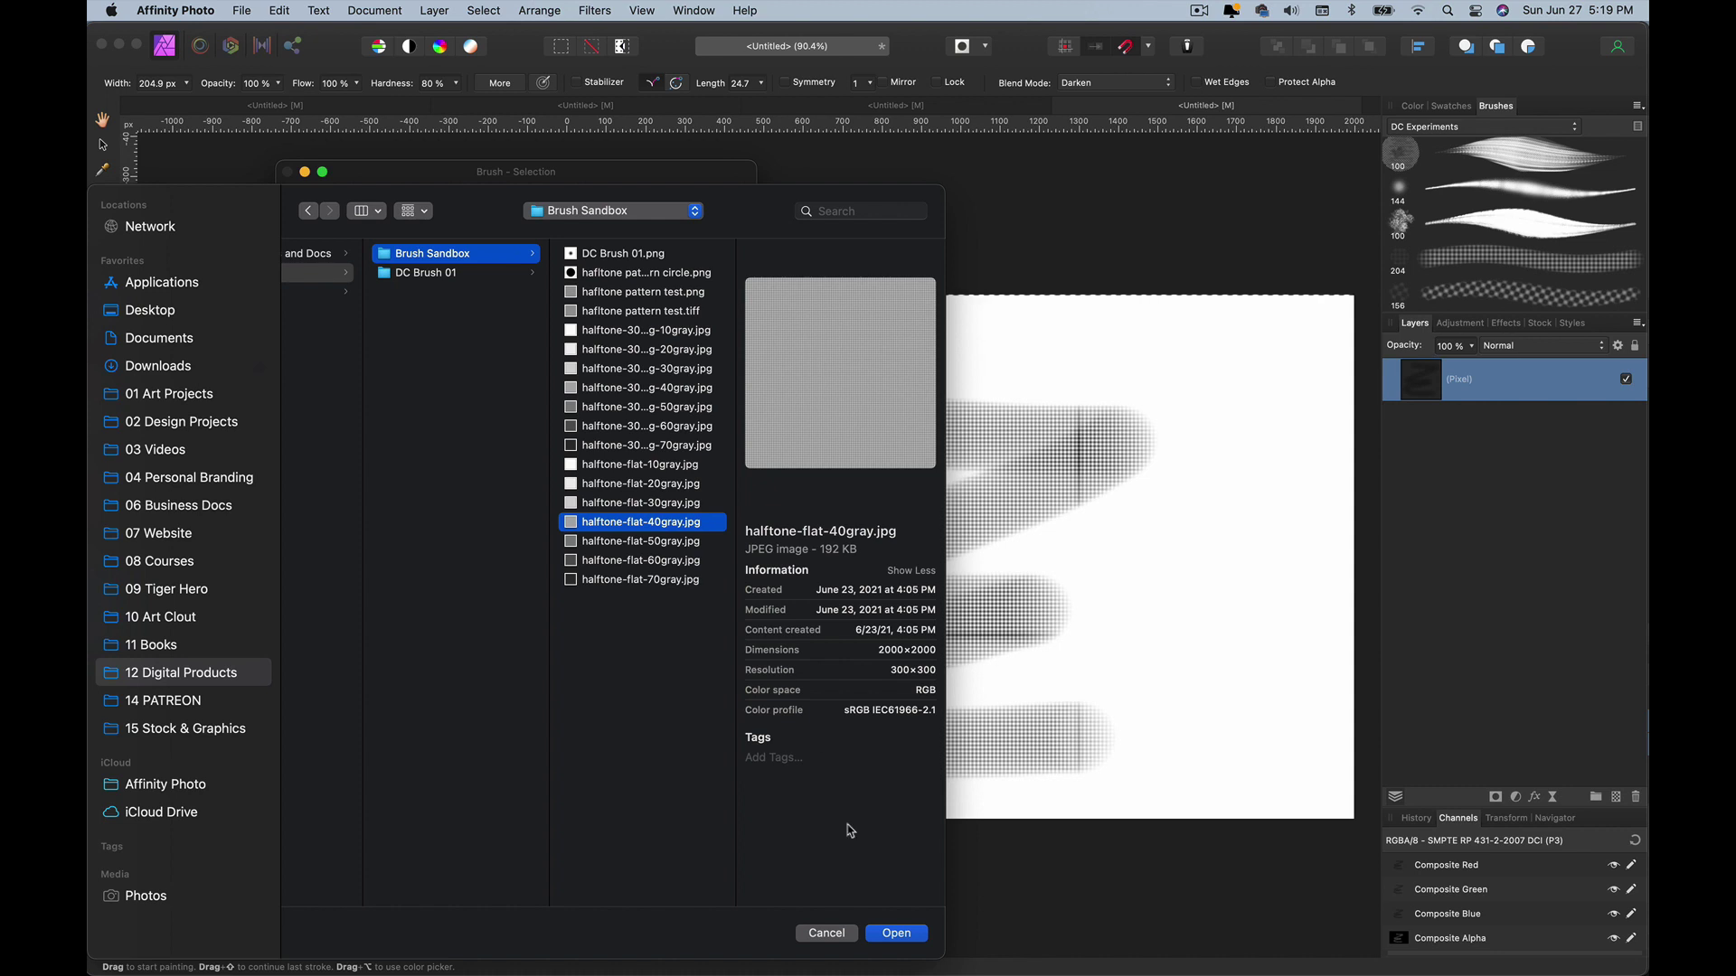
left_click(897, 934)
mouse_move(1175, 632)
left_mouse_down()
mouse_move(1278, 708)
mouse_move(1260, 513)
mouse_move(1097, 573)
mouse_move(1085, 716)
mouse_move(1175, 551)
mouse_move(1242, 602)
mouse_move(1076, 673)
mouse_move(1181, 571)
mouse_move(1092, 613)
left_mouse_up()
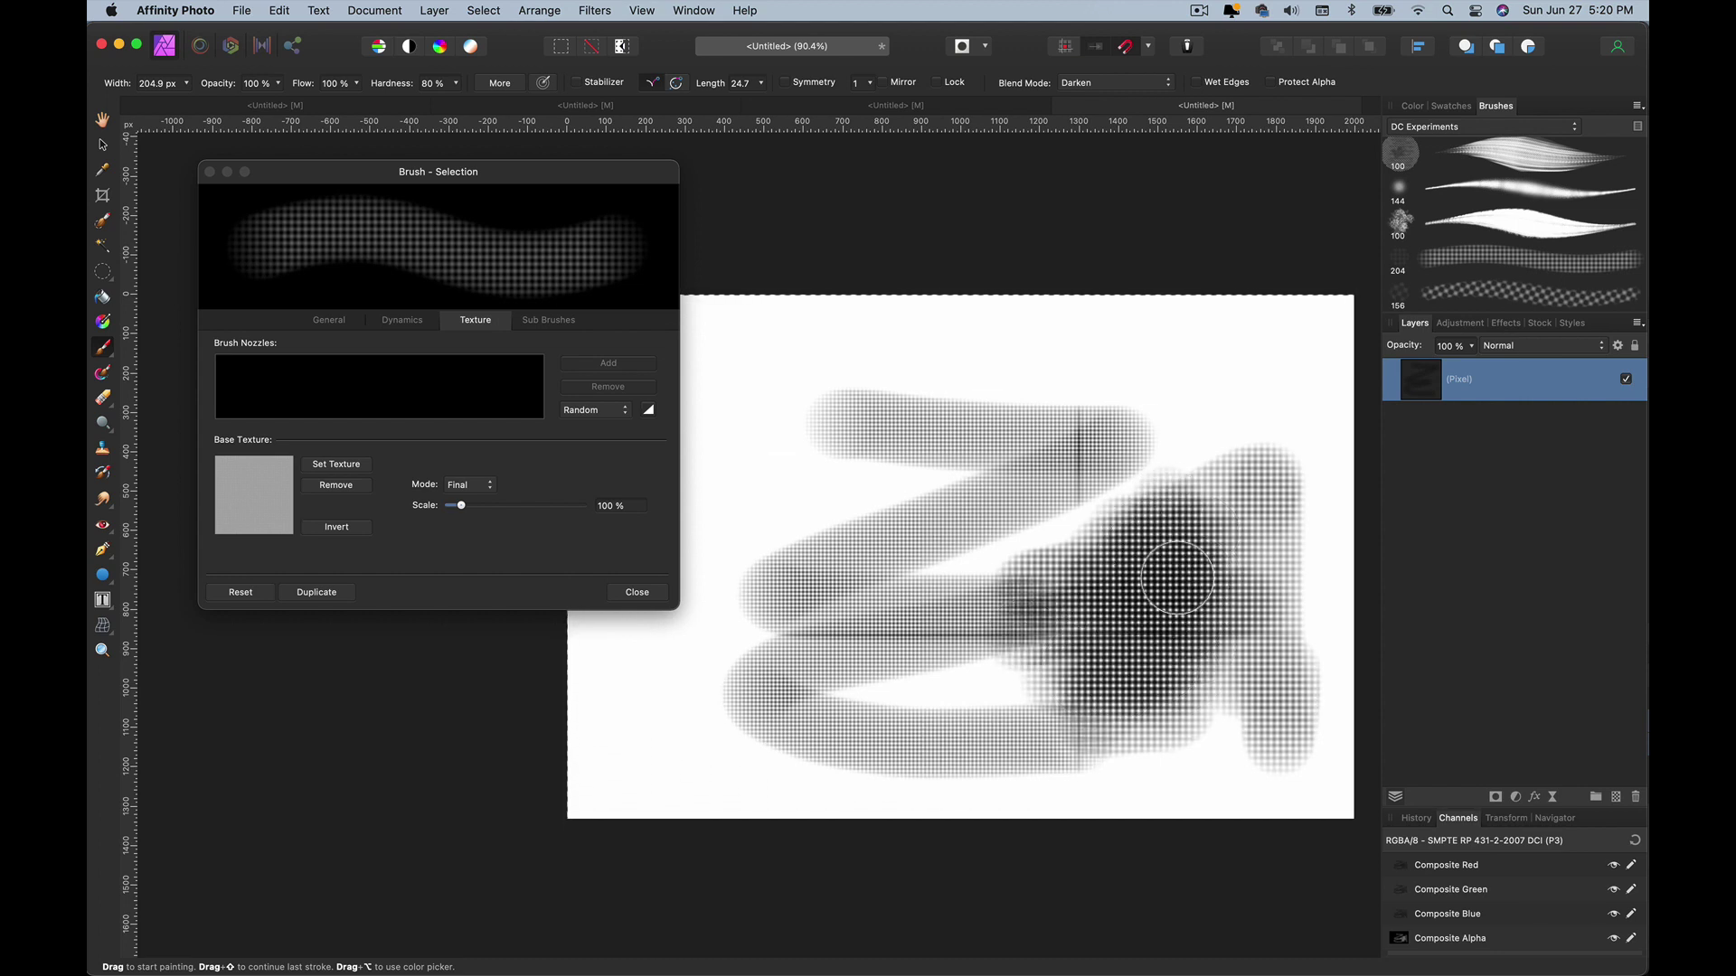
left_click(1014, 651)
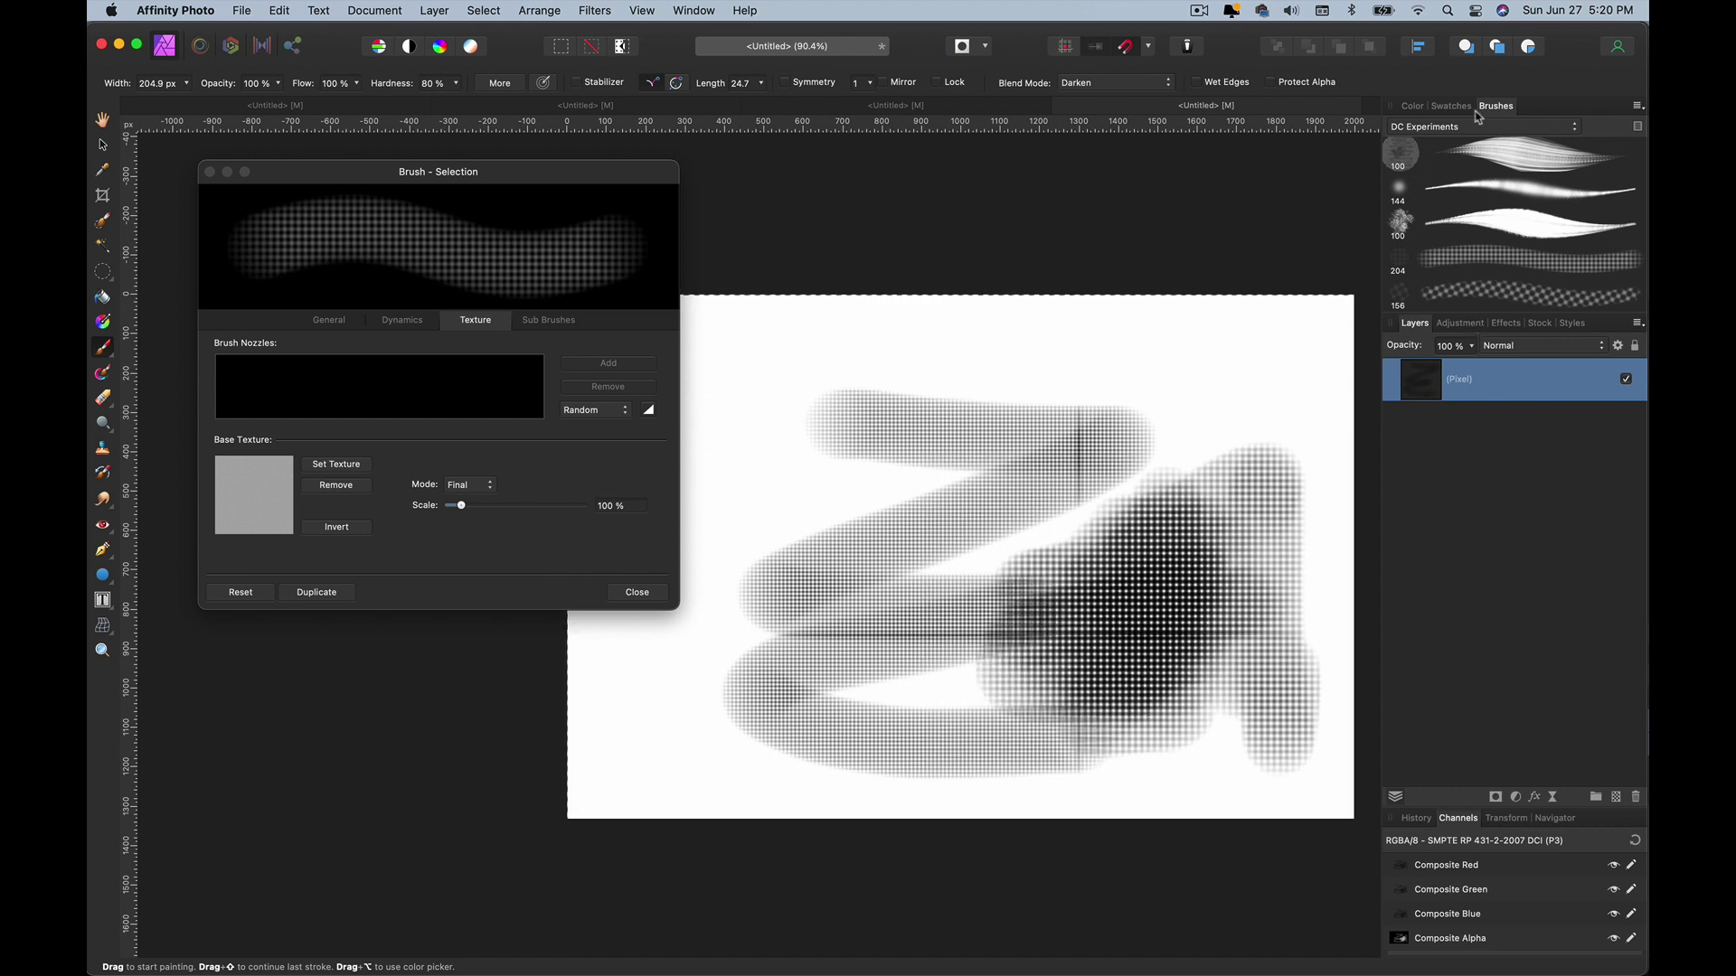
Paint over the dark halftone patch in red (H 356, S 100, L 50) and show the brush's general settings.
left_click(1413, 106)
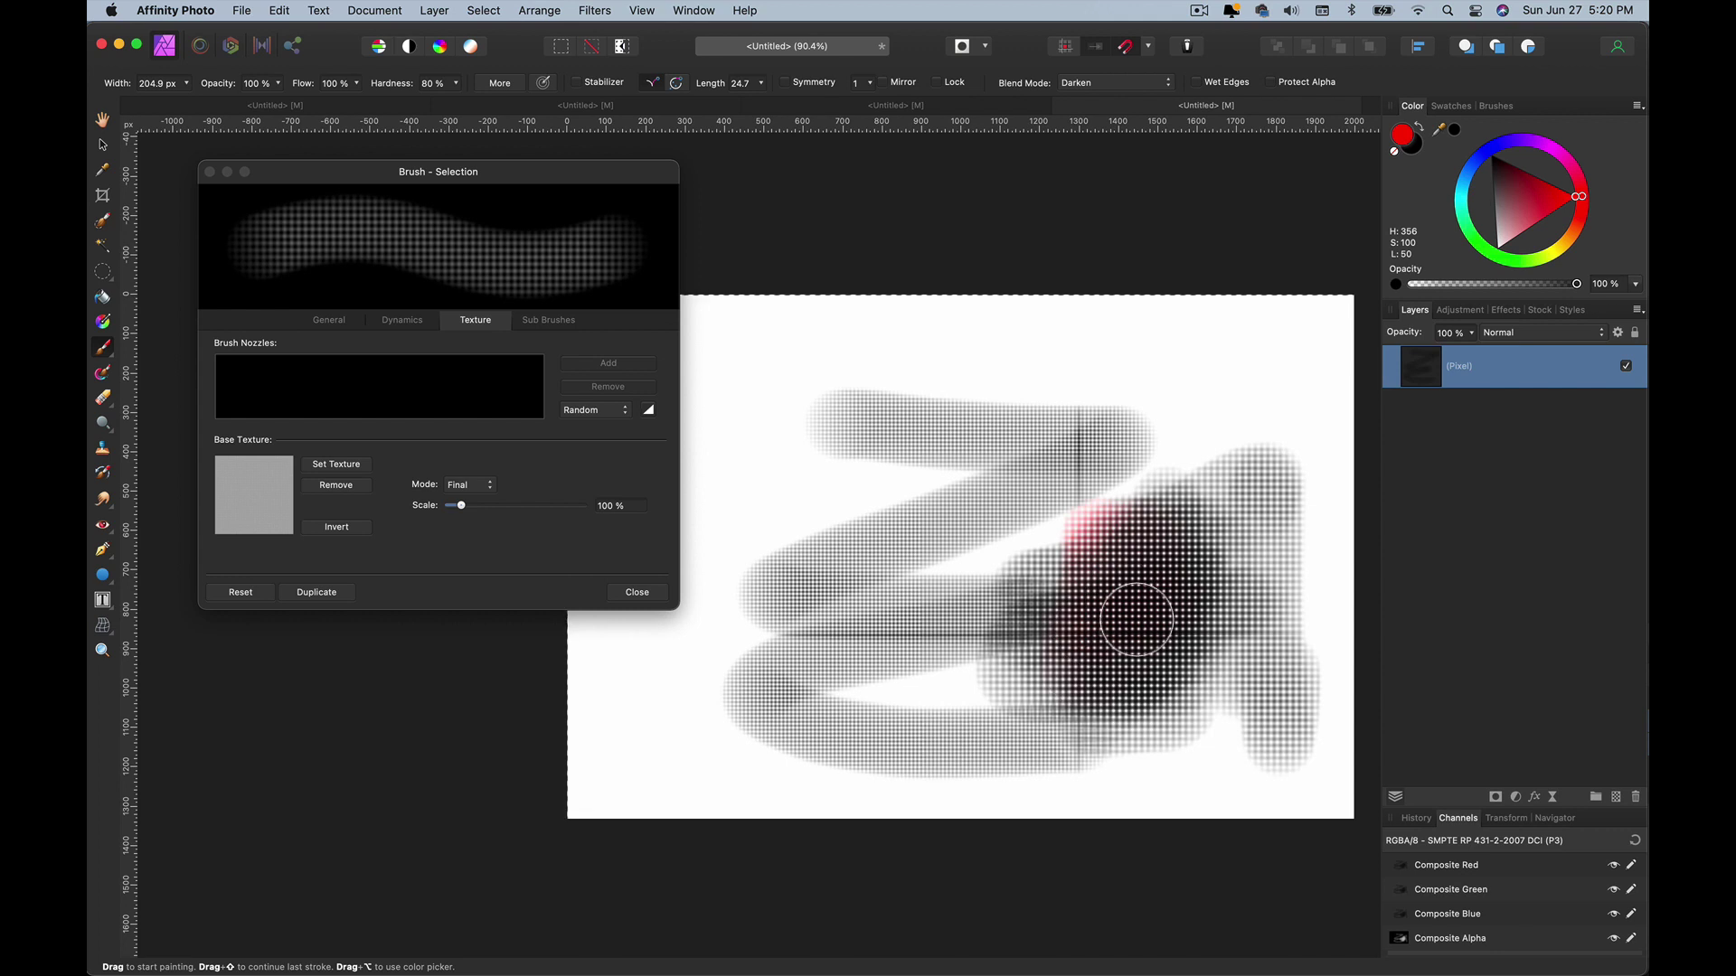
left_click_drag(1134, 639, 1113, 671)
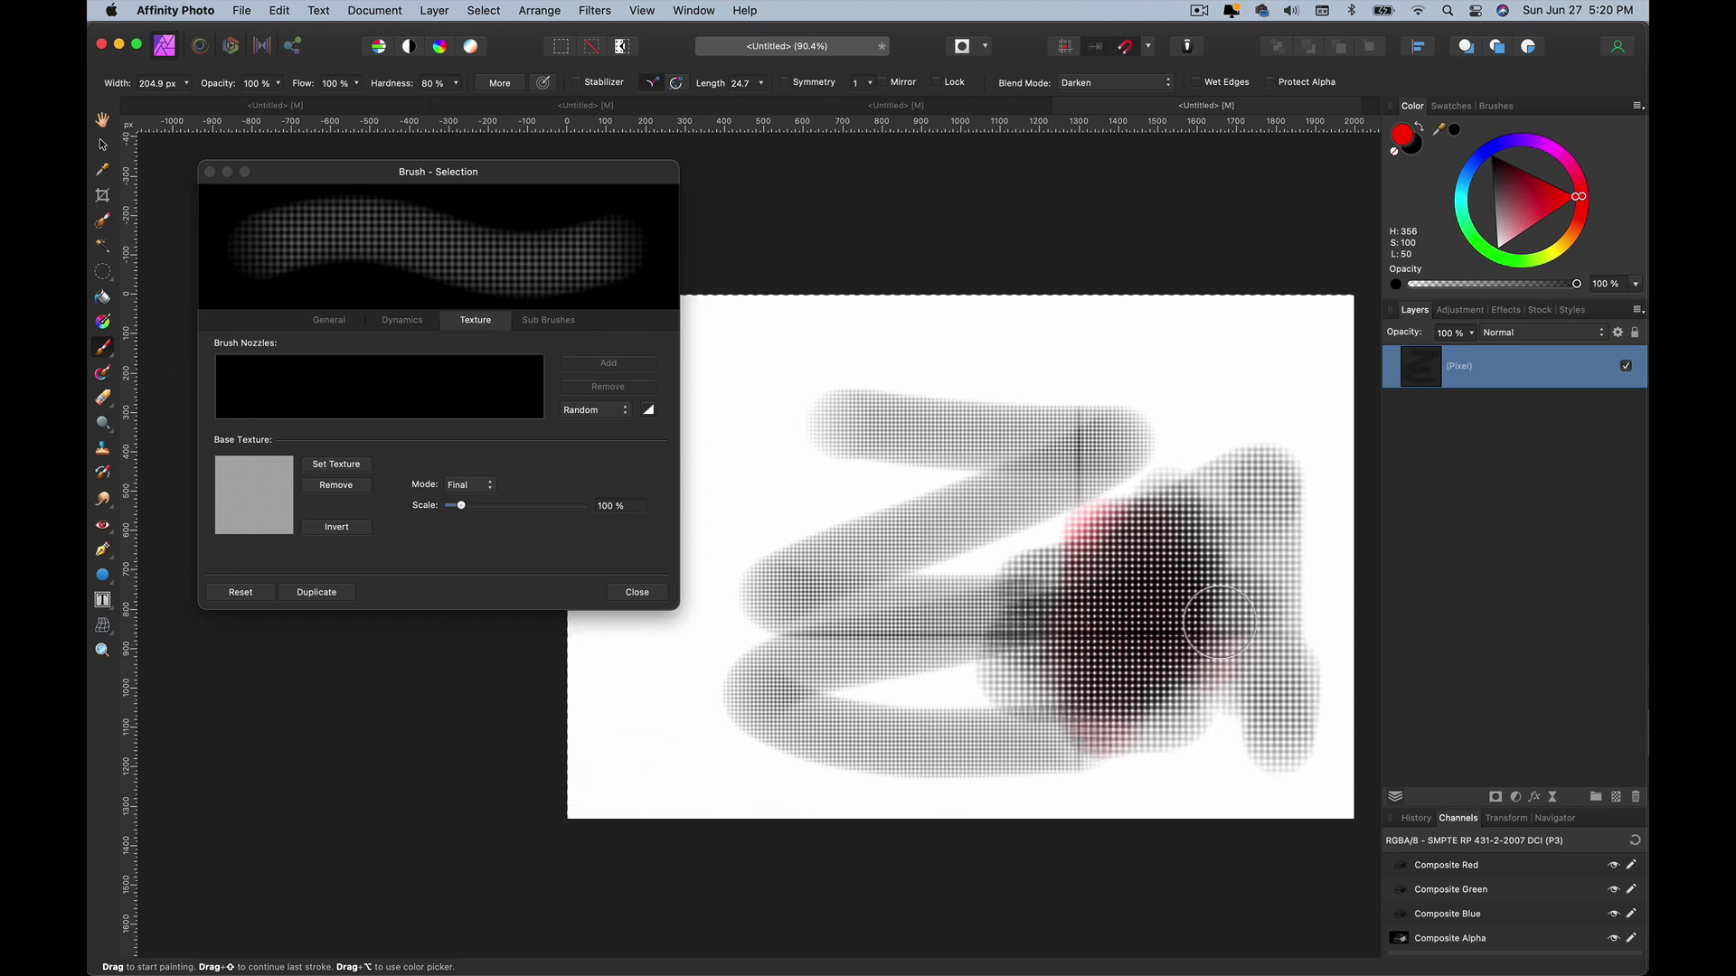
left_click(329, 320)
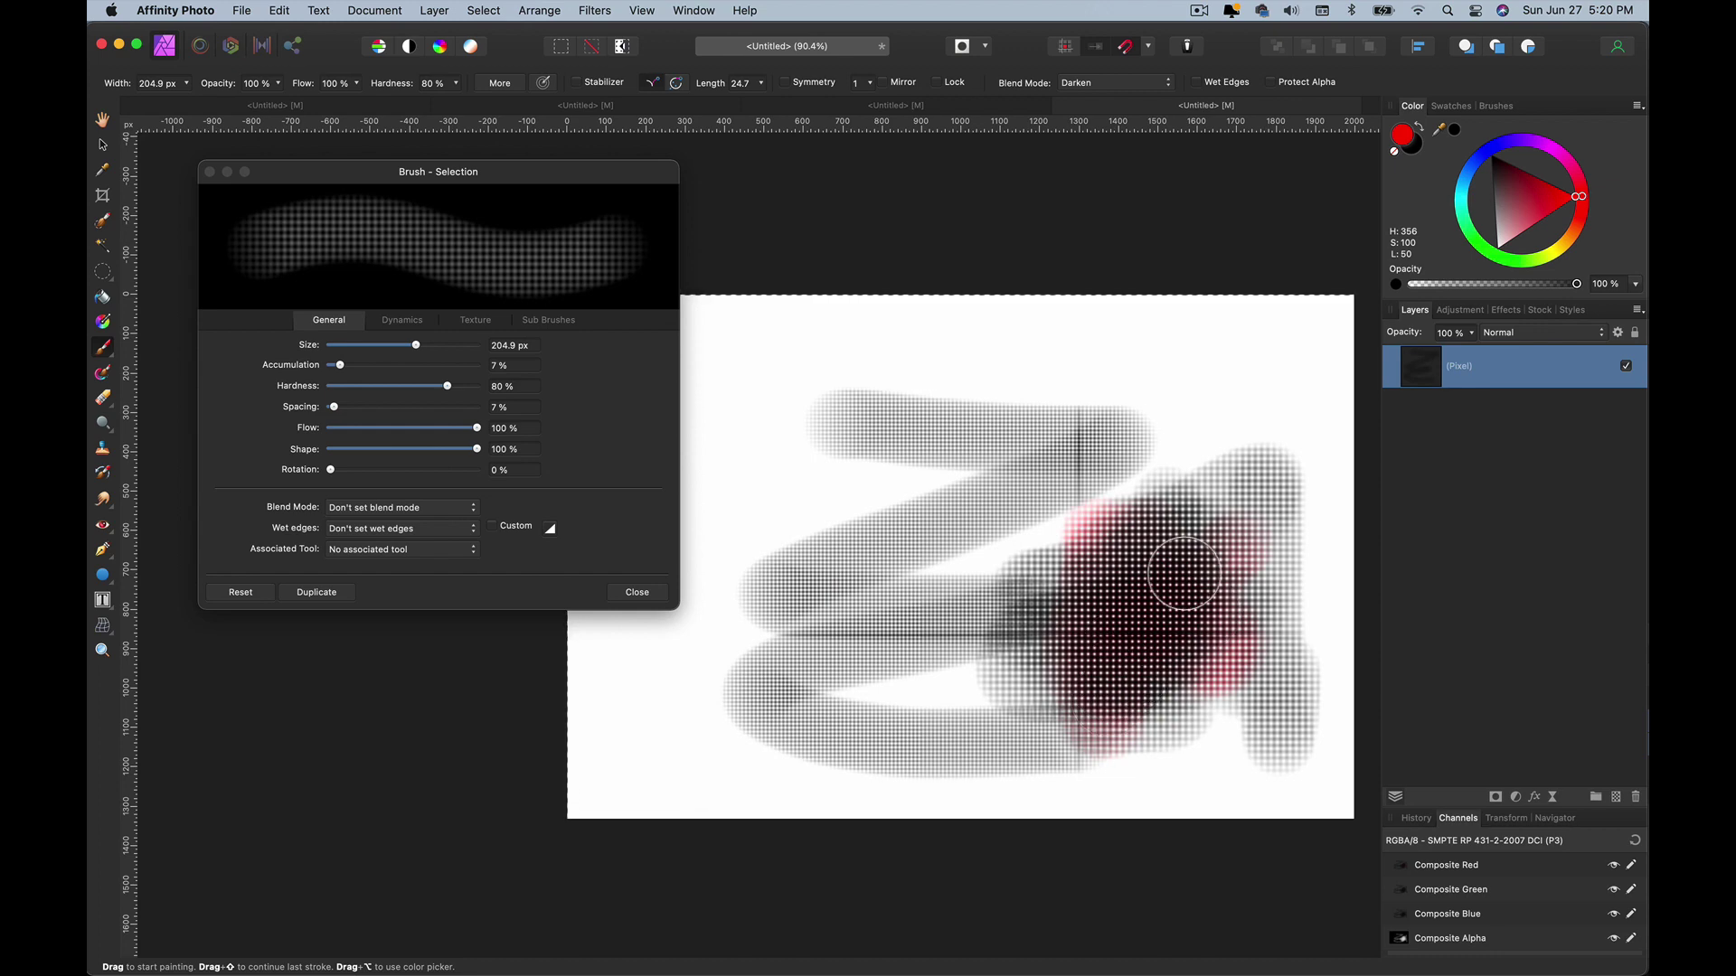
scroll(1121, 670, "up", 5)
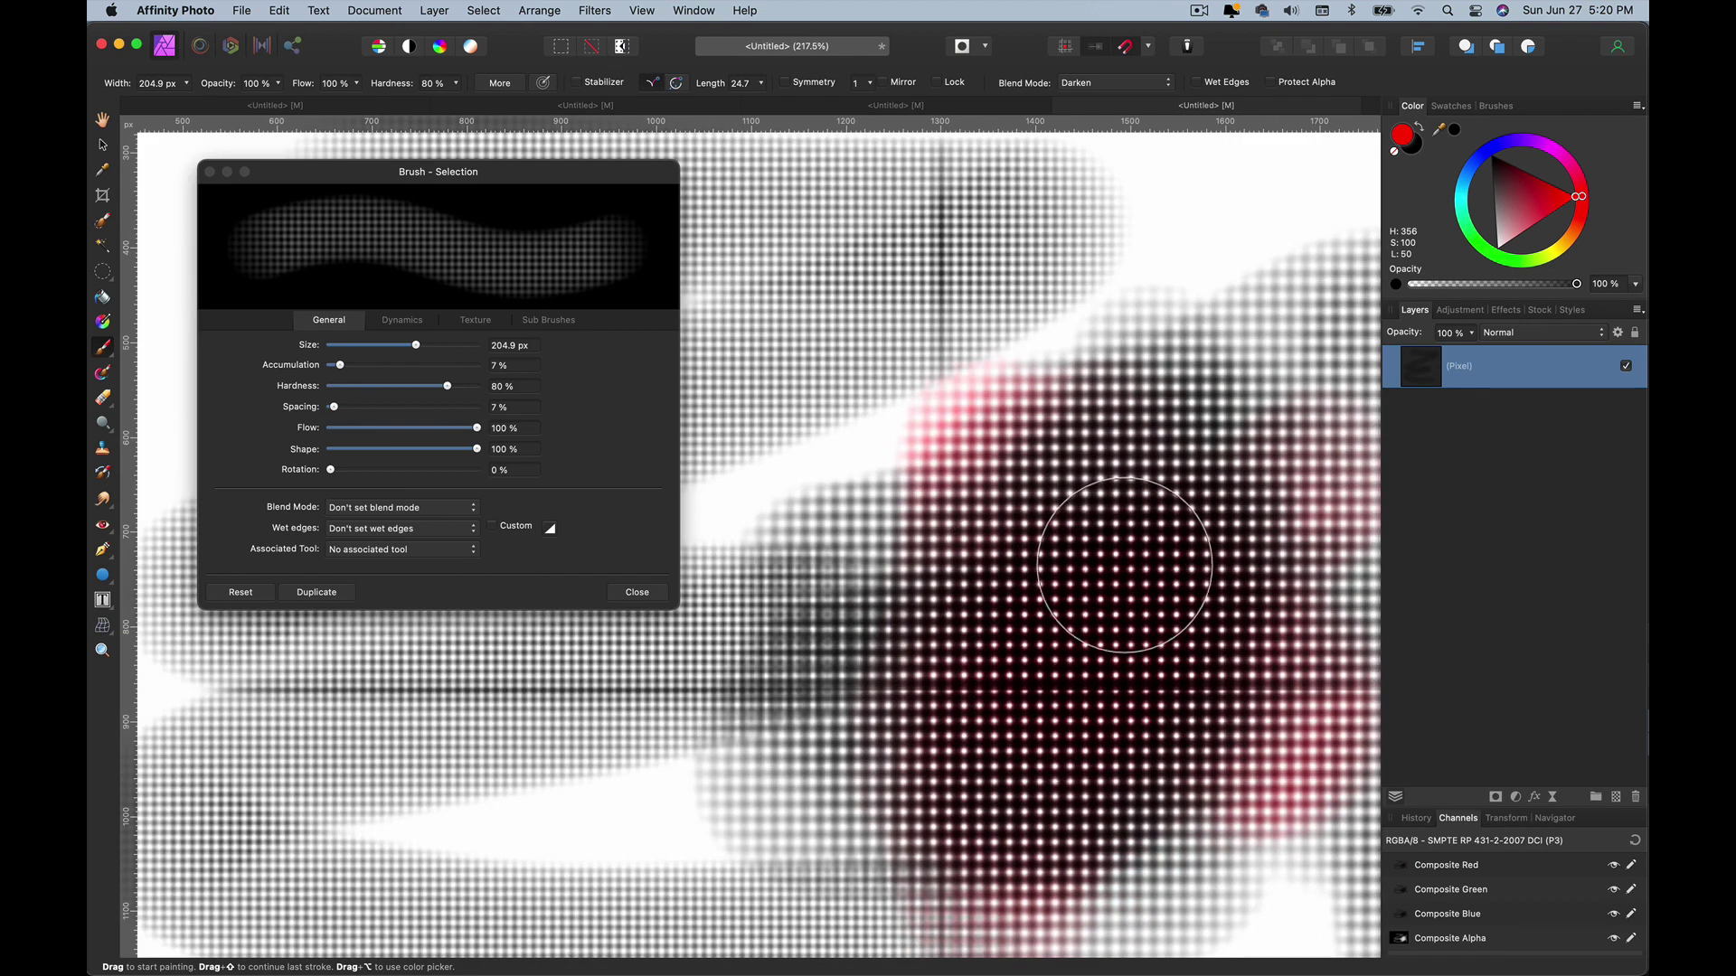